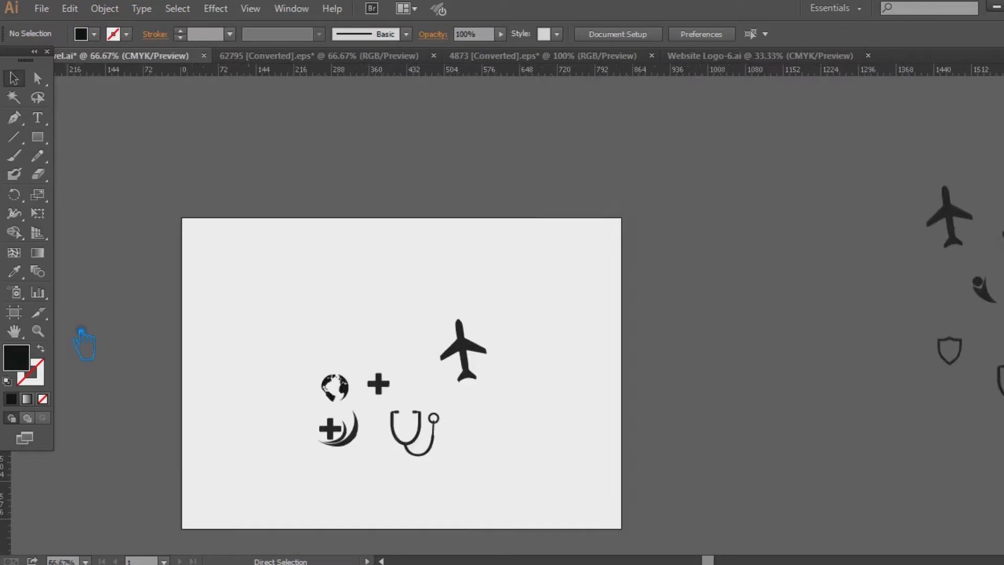
# - Draw a vertical black rounded rectangle about 19 × 63 pt with 7.2 pt corners in the artboard's empty area
pyautogui.moveTo(244, 436); pyautogui.dragTo(643, 153)
pyautogui.hotkey('ctrl', '-')
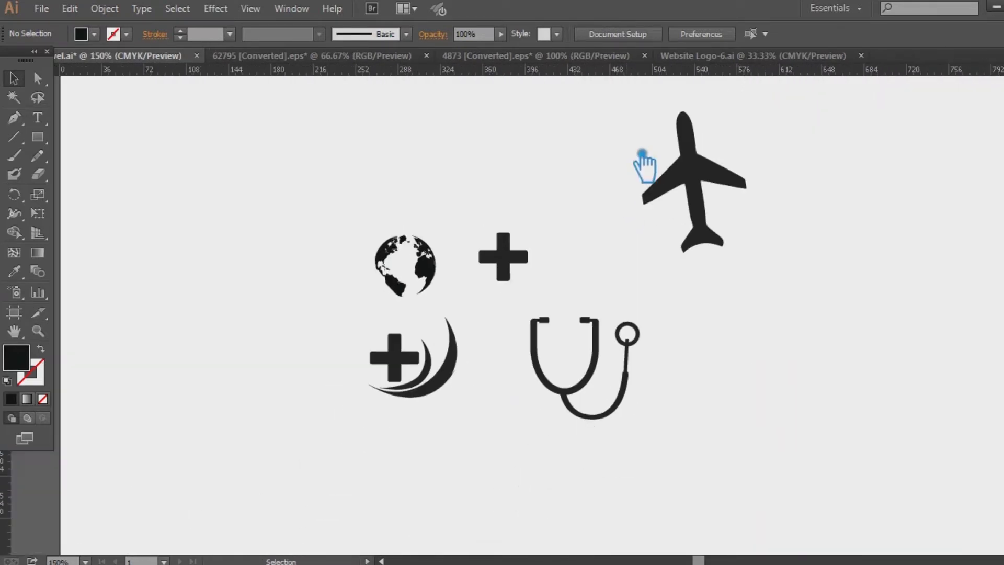
pyautogui.moveTo(723, 237); pyautogui.dragTo(674, 256)
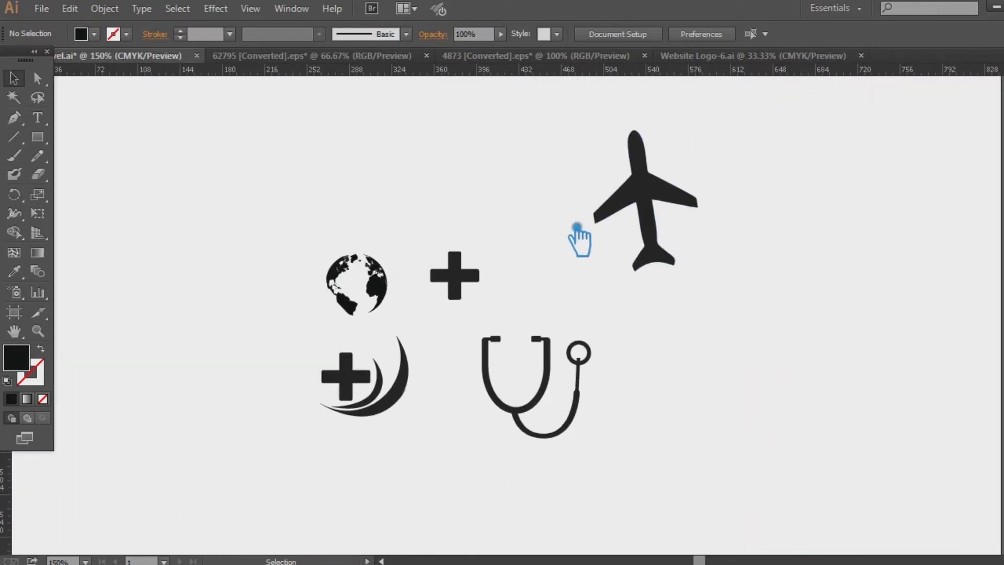
pyautogui.moveTo(47, 145); pyautogui.dragTo(105, 152)
pyautogui.moveTo(172, 136); pyautogui.dragTo(207, 216)
pyautogui.press('v')
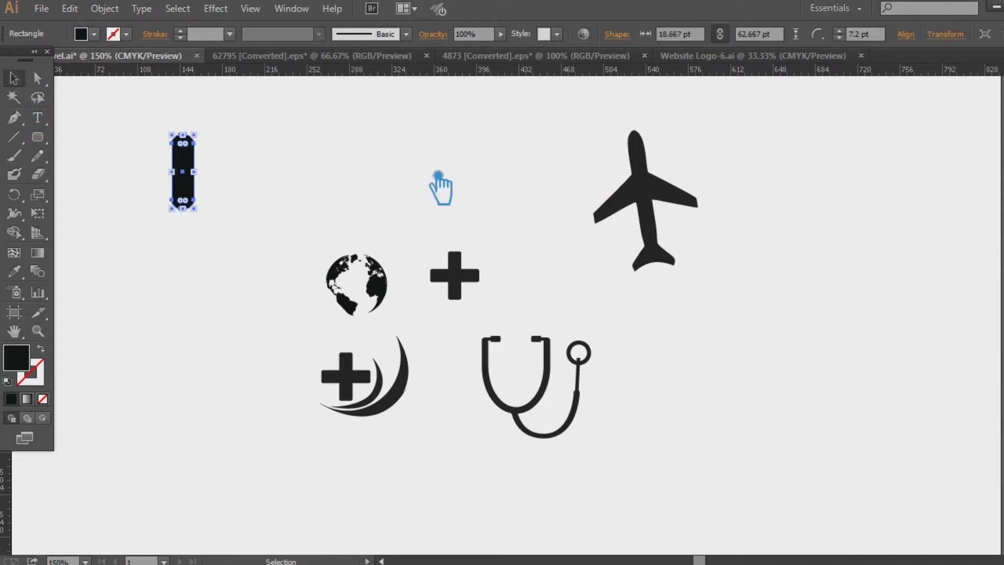
# - Duplicate the rounded bar in place and rotate the copy 90° to form a cross
pyautogui.hotkey('ctrl', 'f')
pyautogui.moveTo(212, 134); pyautogui.dragTo(235, 193)
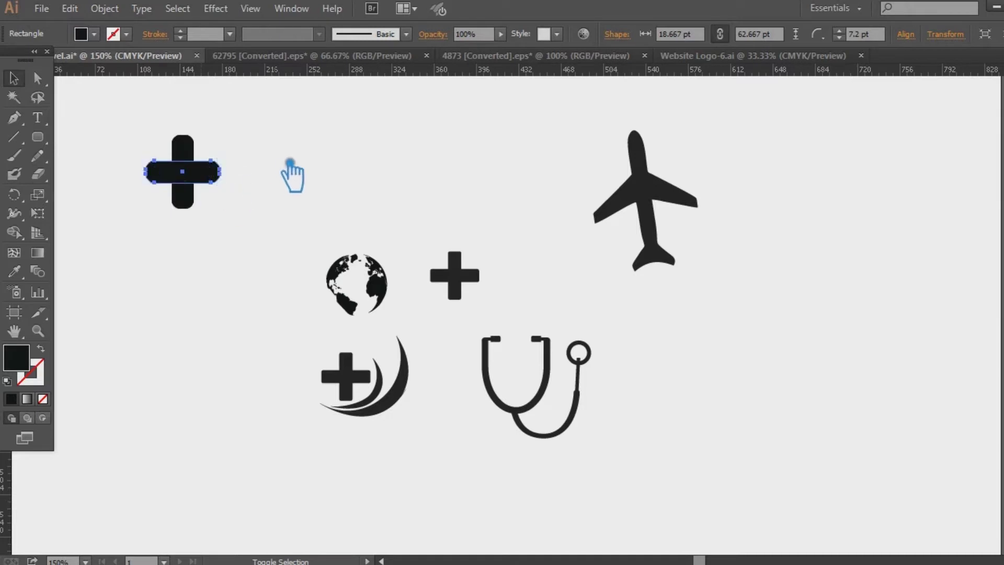
pyautogui.click(291, 163)
# - Delete the old cross beside the globe and the one inside the curved swooshes
pyautogui.click(469, 286)
pyautogui.press('Delete')
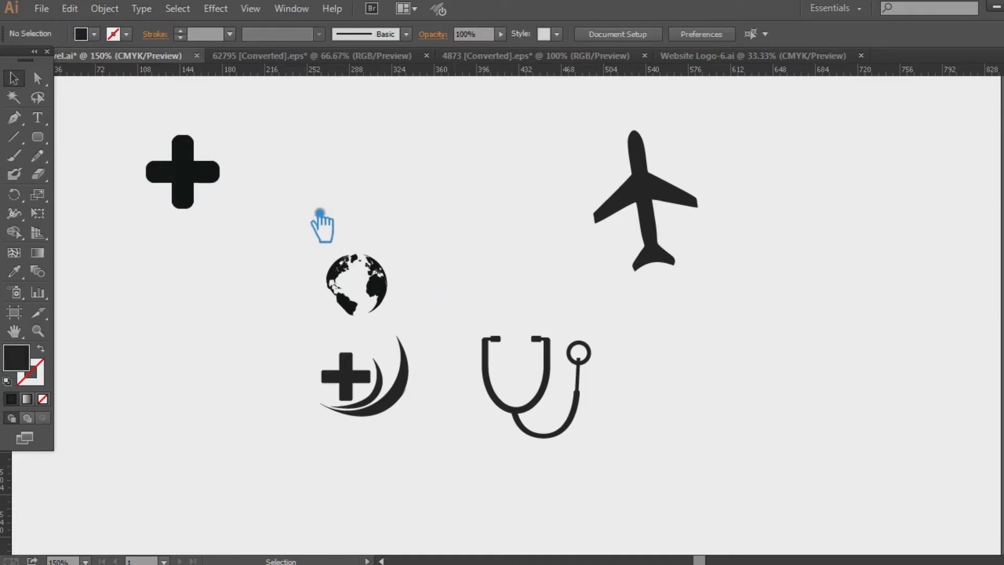
pyautogui.click(332, 361)
pyautogui.press('Delete')
# - Unite the two crossed rounded bars into a single cross shape
pyautogui.press('a')
pyautogui.moveTo(248, 248); pyautogui.dragTo(117, 141)
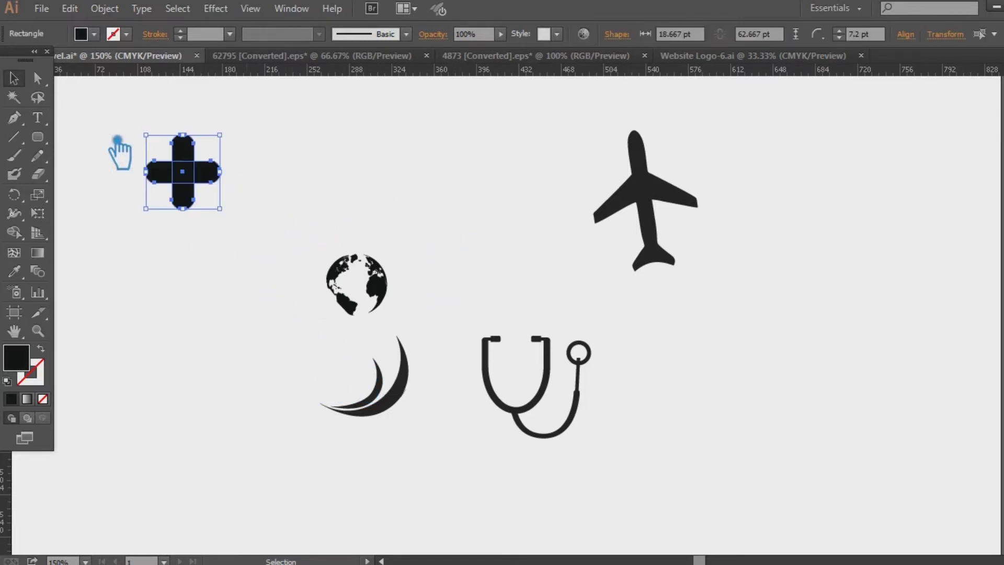
pyautogui.click(278, 201)
pyautogui.press('v')
pyautogui.click(209, 178)
pyautogui.hotkey('ctrl', 'shift', 'F9')
pyautogui.click(873, 495)
pyautogui.click(801, 410)
# - Move the rounded cross above the globe and give it the airplane's fill colour
pyautogui.moveTo(212, 178); pyautogui.dragTo(355, 187)
pyautogui.press('i')
pyautogui.click(610, 207)
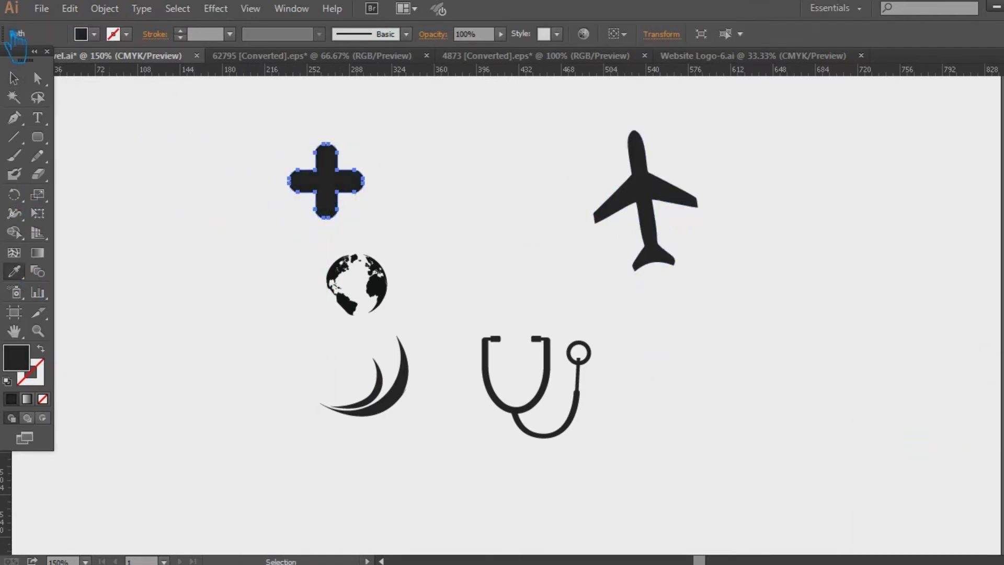
pyautogui.press('v')
pyautogui.click(151, 145)
# - Move all the icons together toward the artboard's right edge
pyautogui.moveTo(672, 429); pyautogui.dragTo(610, 413)
pyautogui.moveTo(697, 440); pyautogui.dragTo(206, 125)
pyautogui.moveTo(623, 220); pyautogui.dragTo(969, 311)
# - Place a copy of the cross in the cleared space, show the guides and centre the copy on their intersection
pyautogui.click(386, 245)
pyautogui.moveTo(386, 244); pyautogui.dragTo(421, 231)
pyautogui.moveTo(686, 266); pyautogui.dragTo(504, 248)
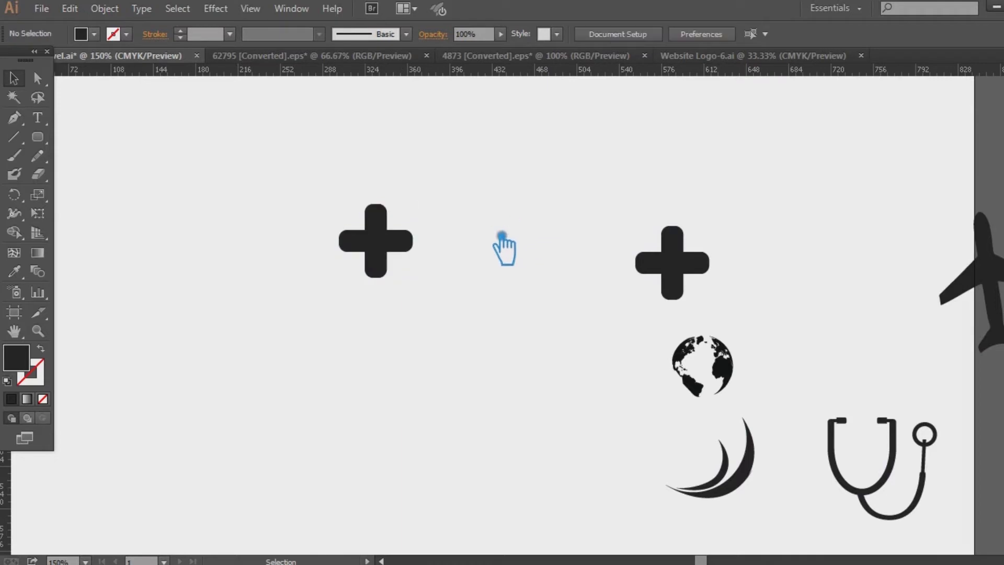
pyautogui.hotkey('ctrl', ';')
pyautogui.moveTo(383, 269); pyautogui.dragTo(484, 232)
# - Place a copy of the airplane below the centred cross and rotate it to point straight up on the vertical guide
pyautogui.moveTo(991, 286); pyautogui.dragTo(507, 343)
pyautogui.moveTo(589, 298); pyautogui.dragTo(594, 316)
pyautogui.moveTo(523, 325); pyautogui.dragTo(506, 333)
pyautogui.press('r')
pyautogui.moveTo(514, 345); pyautogui.dragTo(511, 413)
pyautogui.click(14, 78)
pyautogui.click(249, 242)
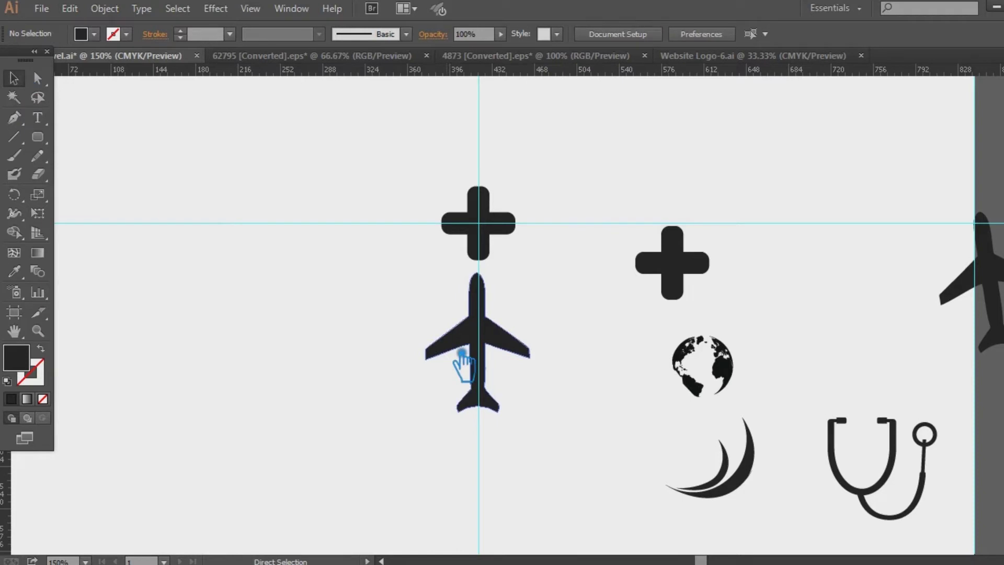
# - Place a spare copy of the upright airplane outside the artboard's lower-left corner
pyautogui.hotkey('ctrl', '+')
pyautogui.hotkey('ctrl', '+')
pyautogui.click(518, 373)
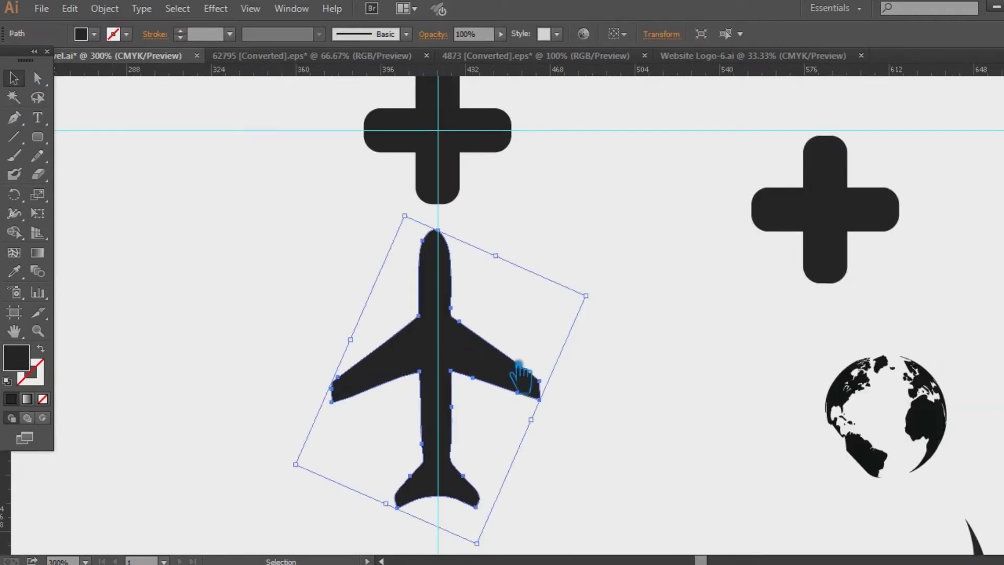
pyautogui.click(636, 339)
pyautogui.moveTo(619, 338); pyautogui.dragTo(616, 375)
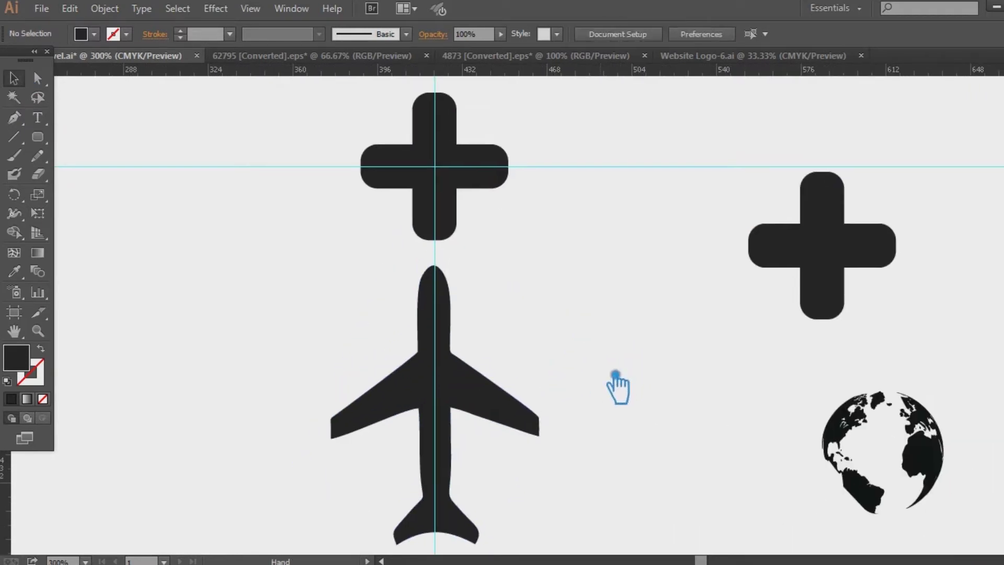
pyautogui.click(498, 410)
pyautogui.click(679, 399)
pyautogui.hotkey('ctrl', '-')
pyautogui.hotkey('ctrl', '-')
pyautogui.hotkey('ctrl', '-')
pyautogui.keyDown('alt'); pyautogui.moveTo(489, 343); pyautogui.dragTo(59, 495); pyautogui.keyUp('alt')
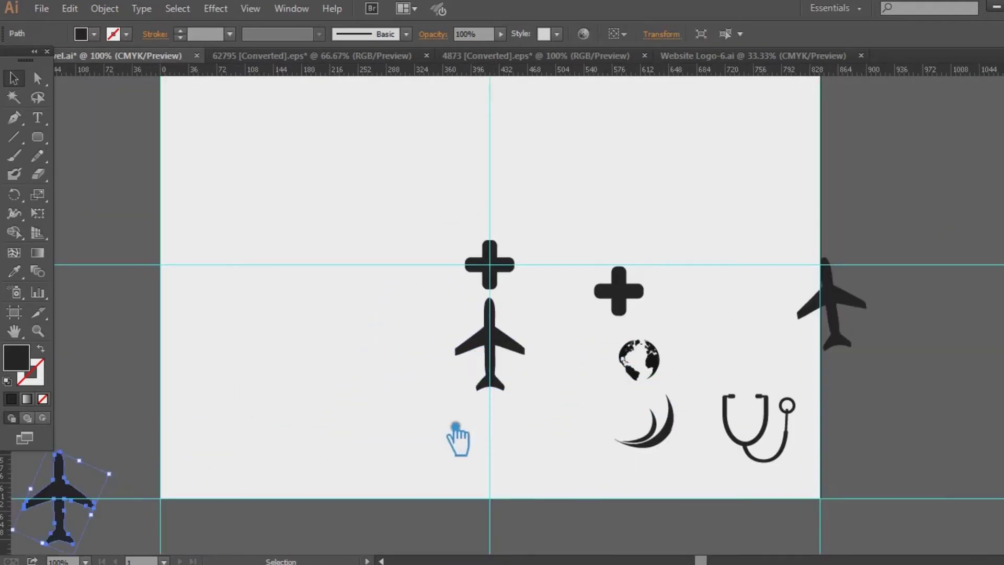
# - Shrink the upright airplane proportionally and place it inside the centre of the cross
pyautogui.hotkey('ctrl', '+')
pyautogui.hotkey('ctrl', '+')
pyautogui.click(487, 348)
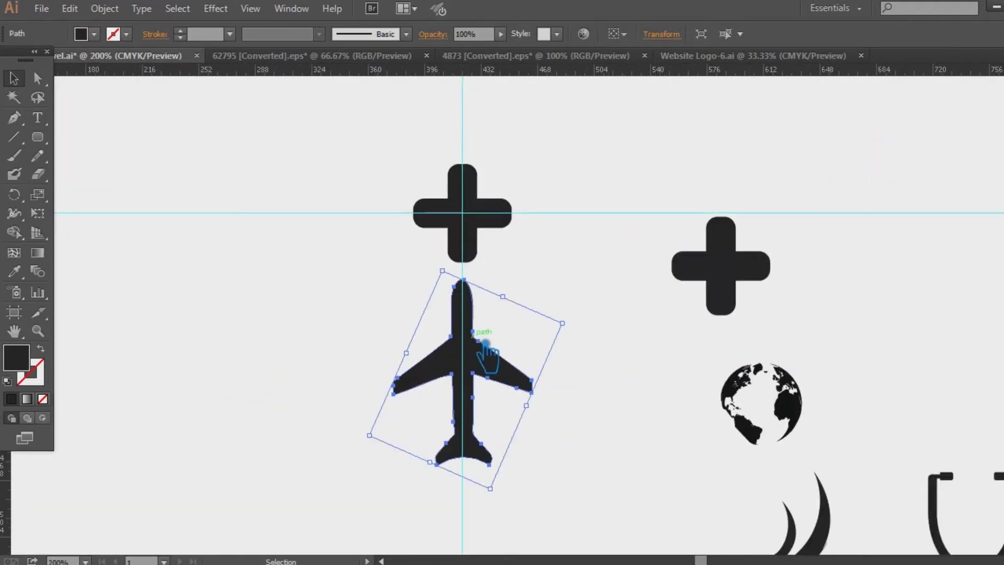
pyautogui.keyDown('alt'); pyautogui.keyDown('shift'); pyautogui.moveTo(564, 324); pyautogui.dragTo(481, 215); pyautogui.keyUp('shift'); pyautogui.keyUp('alt')
pyautogui.click(542, 350)
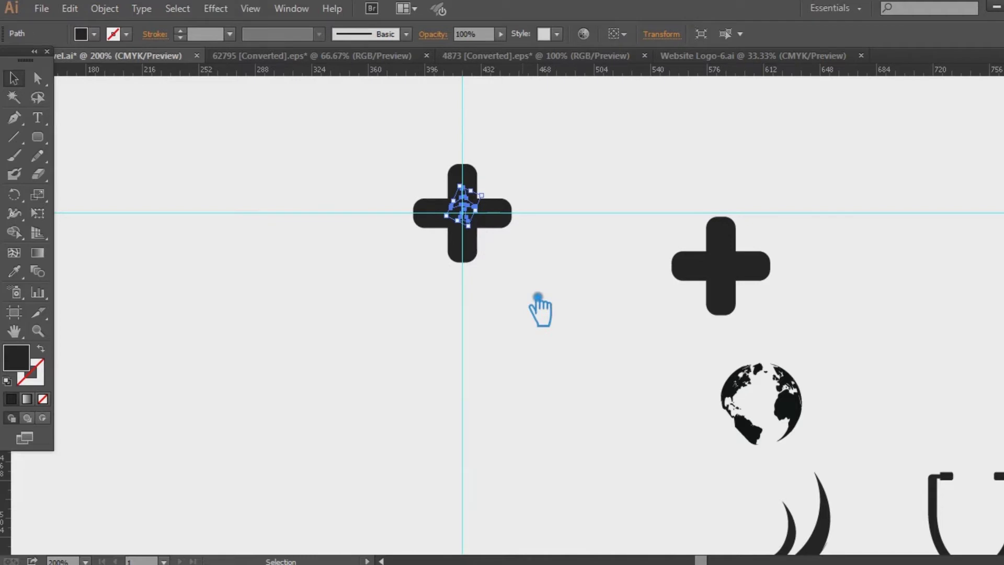
# - Change the small airplane's fill to light grey
pyautogui.hotkey('ctrl', '+')
pyautogui.hotkey('ctrl', '+')
pyautogui.moveTo(622, 283); pyautogui.dragTo(672, 407)
pyautogui.doubleClick(28, 361)
pyautogui.click(589, 152)
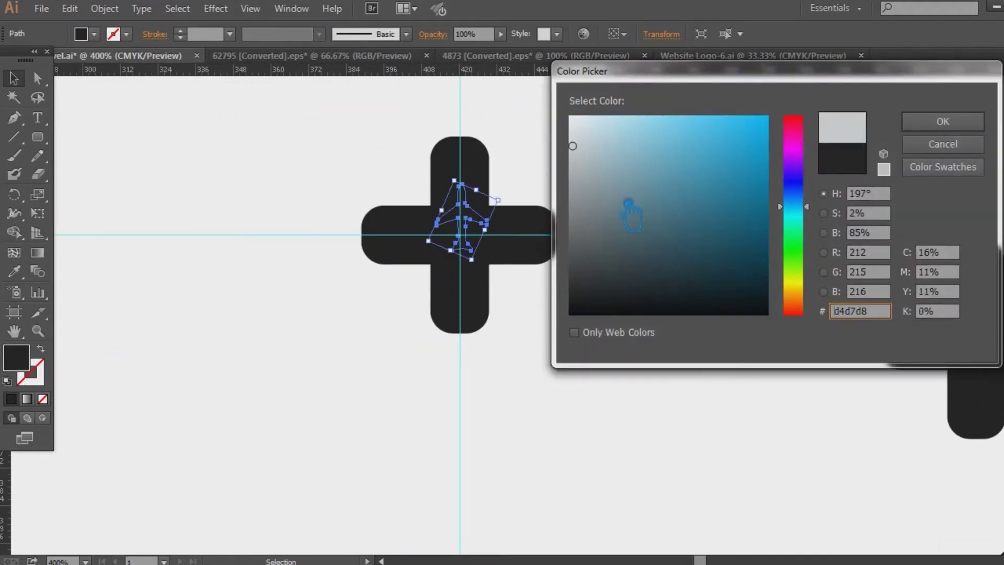
pyautogui.click(943, 121)
pyautogui.click(630, 228)
# - Send the cross behind the airplane and align both on a common horizontal centre
pyautogui.click(472, 223)
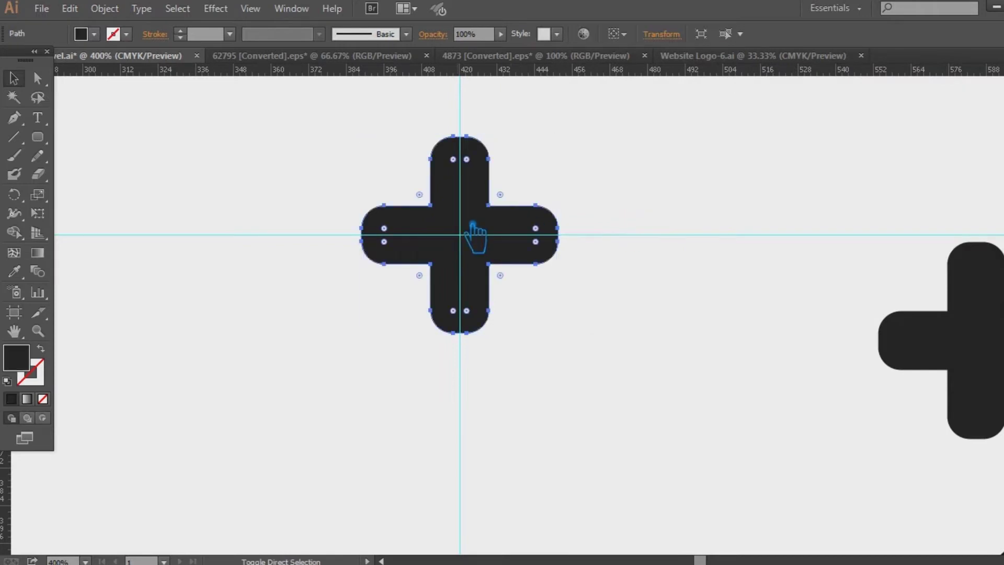
pyautogui.hotkey('ctrl', 'shift', '[')
pyautogui.moveTo(617, 352); pyautogui.dragTo(336, 132)
pyautogui.click(667, 35)
pyautogui.click(673, 193)
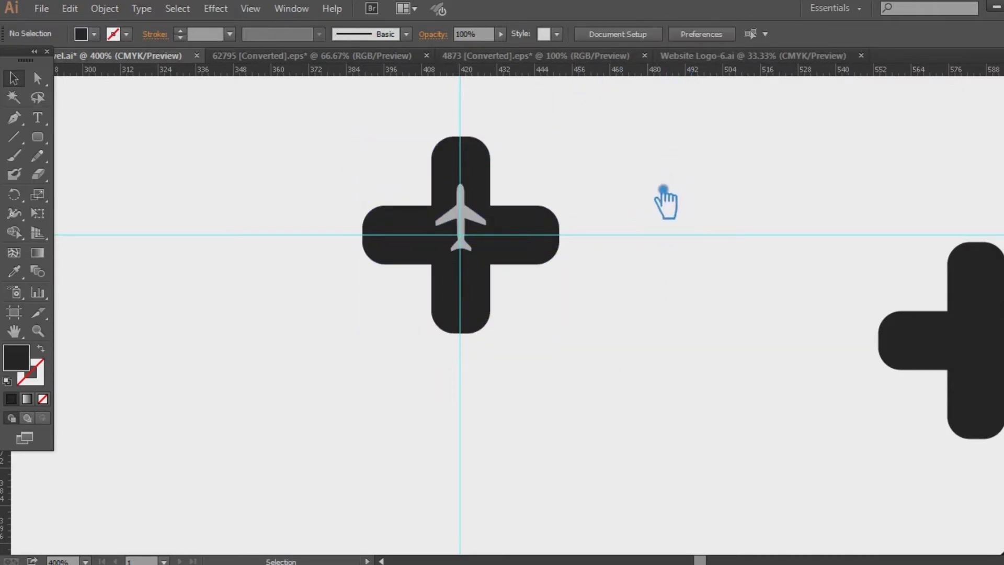
pyautogui.moveTo(38, 136); pyautogui.dragTo(101, 135)
pyautogui.press('p')
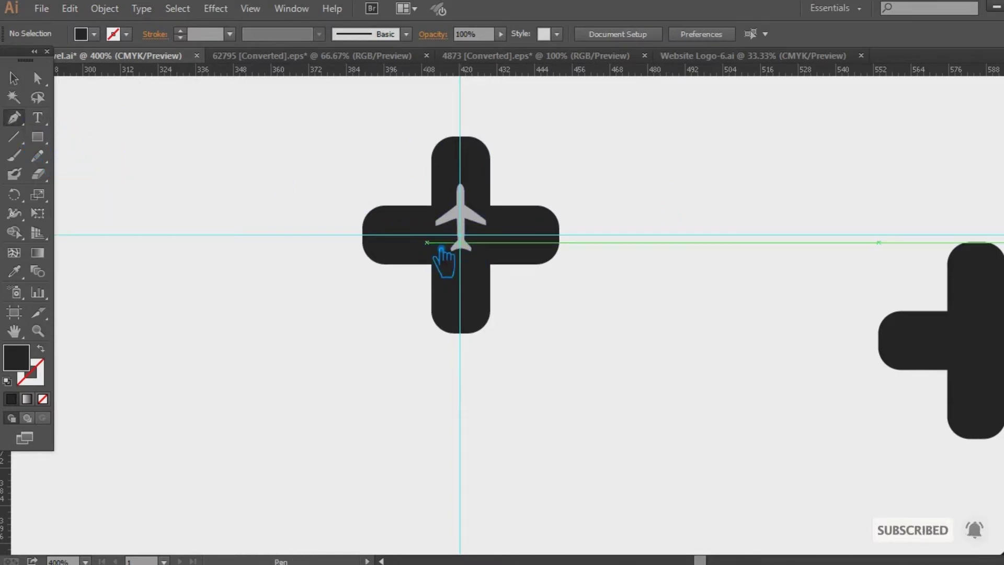
pyautogui.press('v')
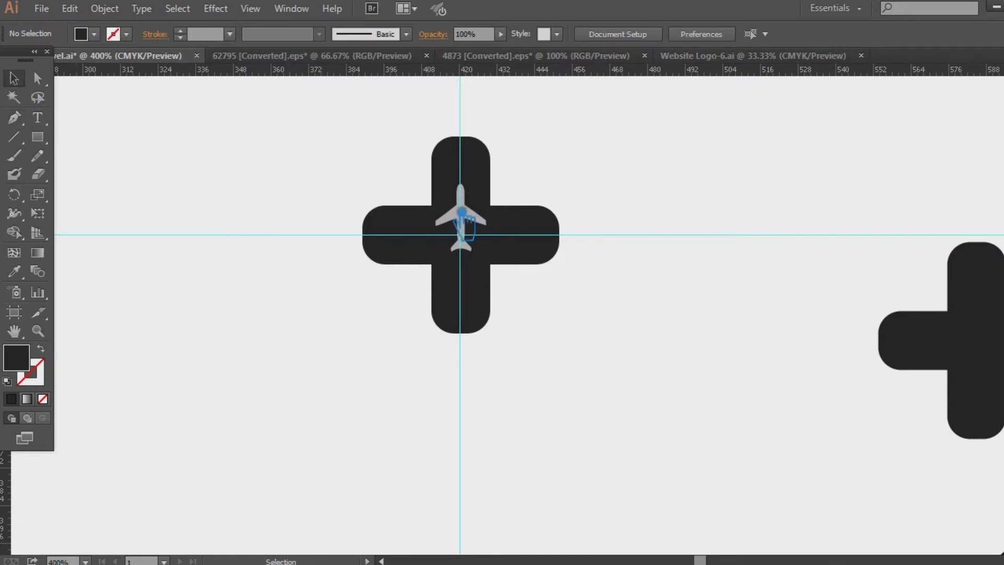
# - Shift the grey airplane slightly down the vertical guide until its wing tips reach the horizontal guide
pyautogui.click(460, 214)
pyautogui.click(262, 251)
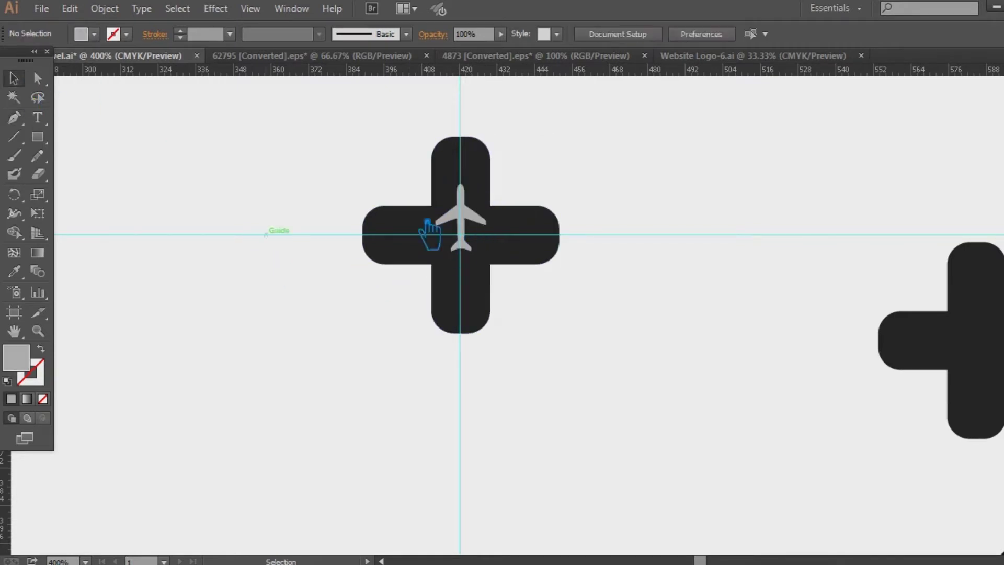
pyautogui.moveTo(480, 223); pyautogui.dragTo(481, 233)
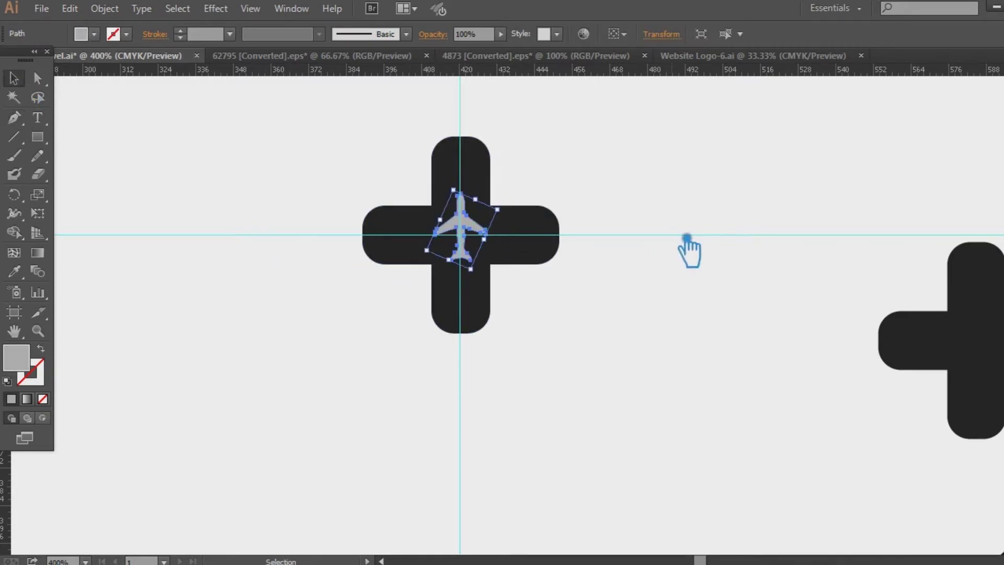
pyautogui.click(690, 234)
# - Draw a vertical line with a grey 1 pt stroke from the airplane's tail to just below the cross
pyautogui.click(13, 136)
pyautogui.moveTo(460, 292)
pyautogui.mouseDown()
pyautogui.moveTo(489, 353)
pyautogui.moveTo(467, 362)
pyautogui.mouseUp()
pyautogui.click(14, 79)
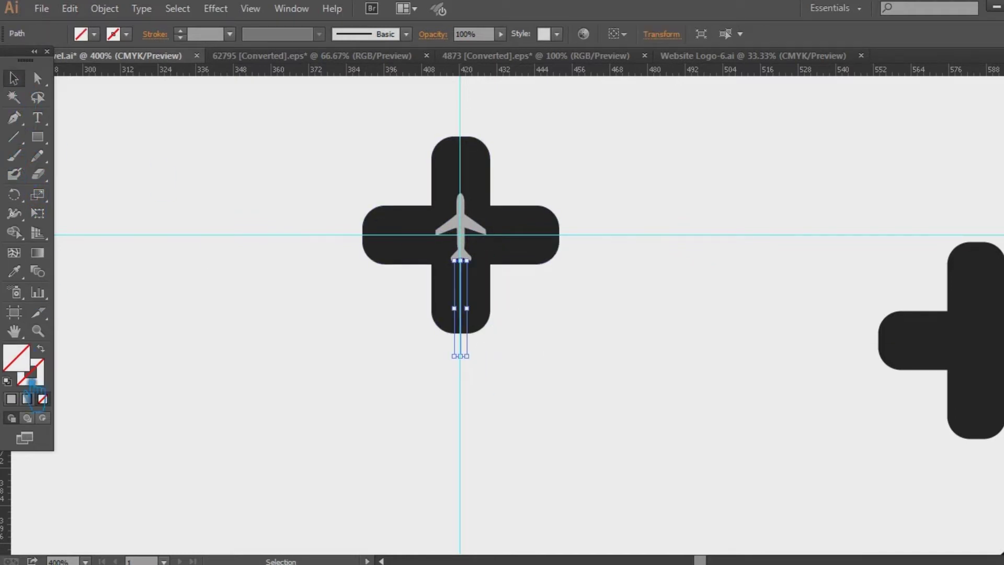
pyautogui.click(12, 400)
pyautogui.click(41, 349)
pyautogui.click(196, 362)
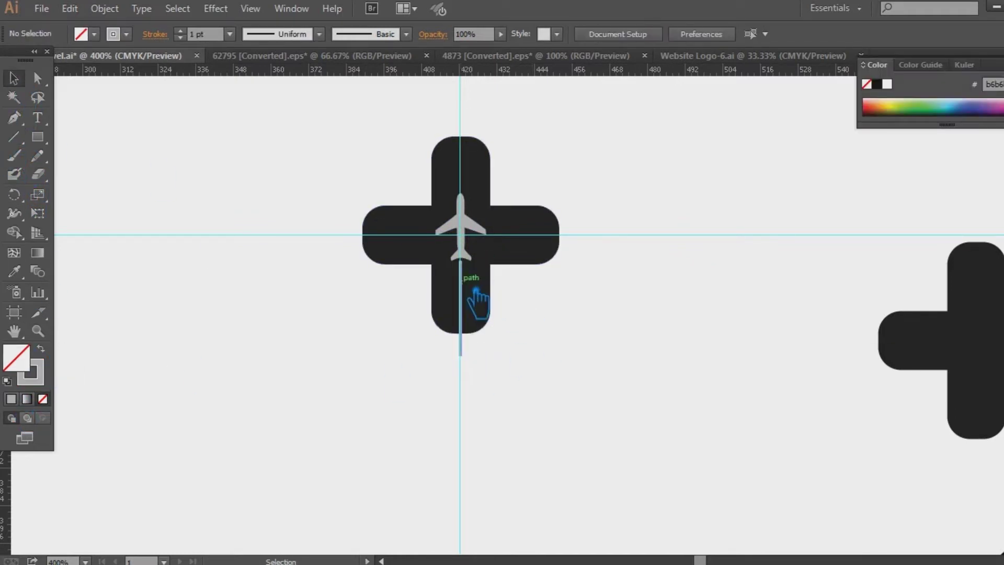
pyautogui.click(474, 293)
pyautogui.click(475, 292)
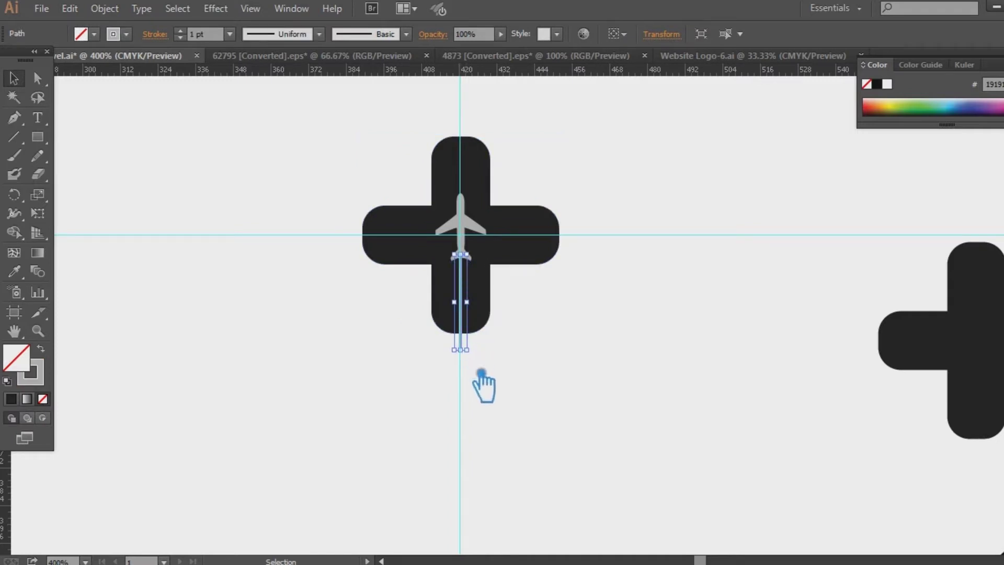
# - Expand the fill and stroke of the line below the airplane into an editable shape
pyautogui.hotkey('ctrl', '+')
pyautogui.hotkey('ctrl', '+')
pyautogui.moveTo(282, 169); pyautogui.dragTo(538, 348)
pyautogui.click(105, 8)
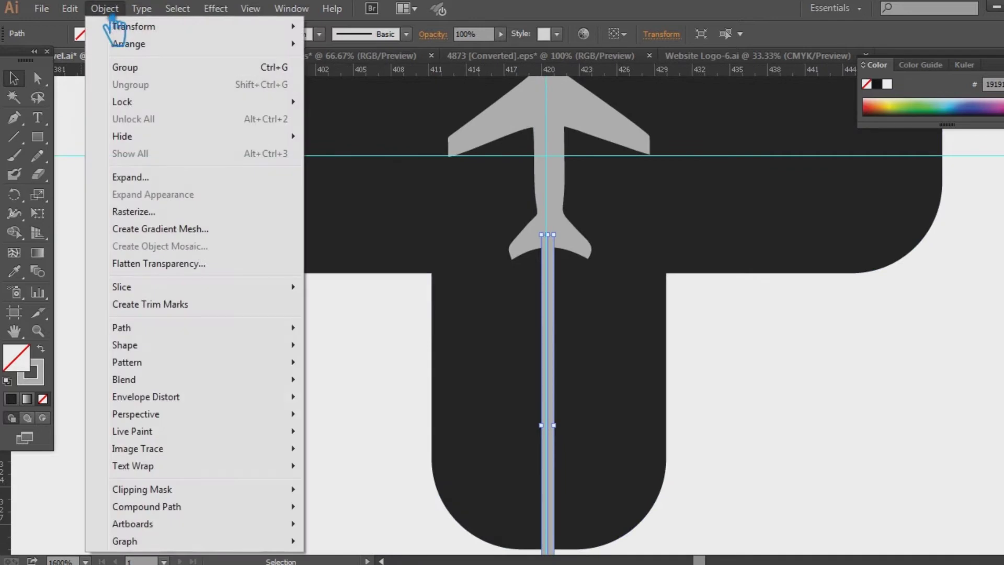
pyautogui.click(146, 178)
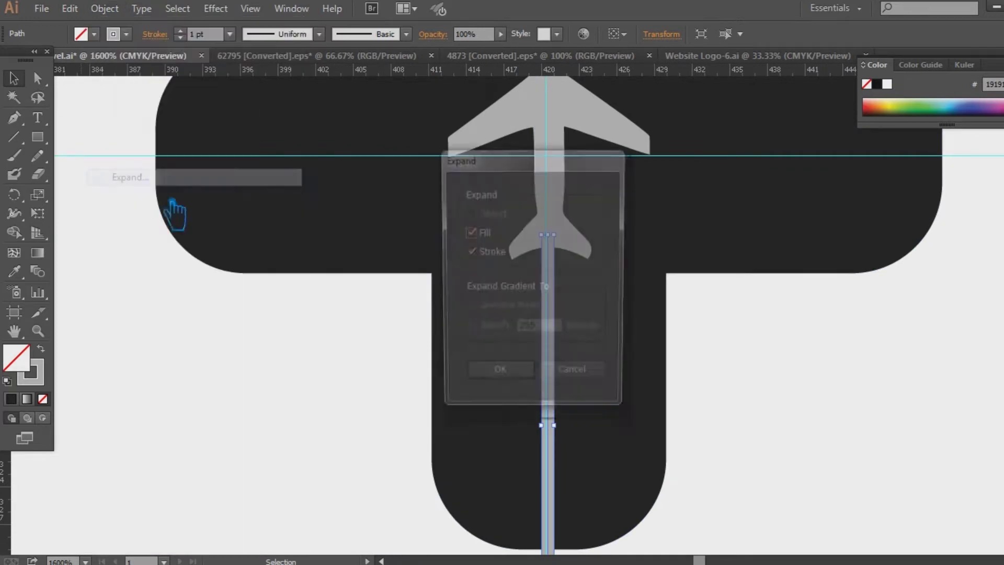
pyautogui.click(515, 377)
# - Spread the two lower corner points of the expanded line outward to form a trail that widens downward
pyautogui.moveTo(764, 446); pyautogui.dragTo(735, 292)
pyautogui.press('a')
pyautogui.moveTo(549, 480); pyautogui.dragTo(567, 471)
pyautogui.click(538, 480)
pyautogui.press('Left')
pyautogui.press('Left')
pyautogui.press('Left')
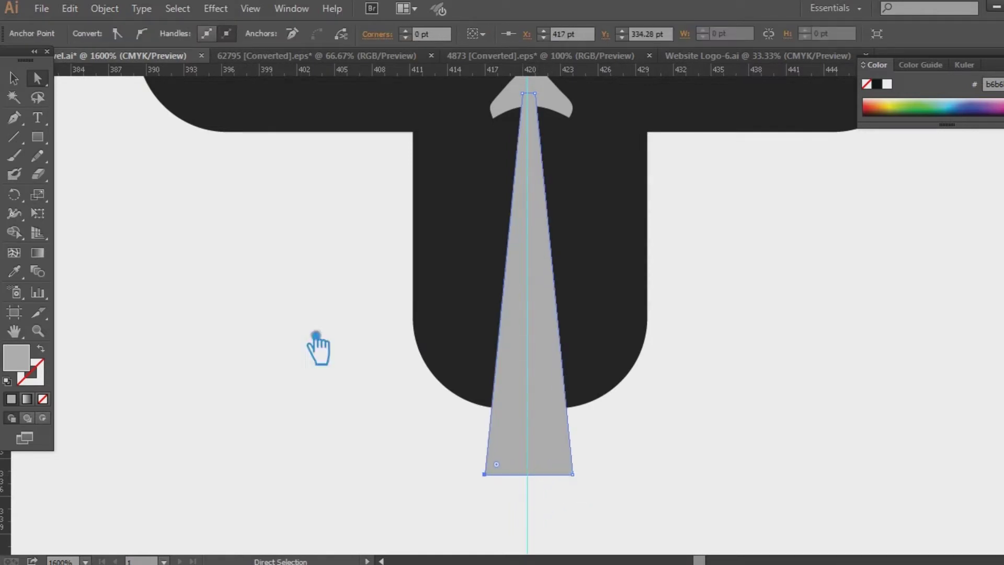
pyautogui.click(17, 78)
pyautogui.click(166, 219)
pyautogui.moveTo(799, 228); pyautogui.dragTo(779, 360)
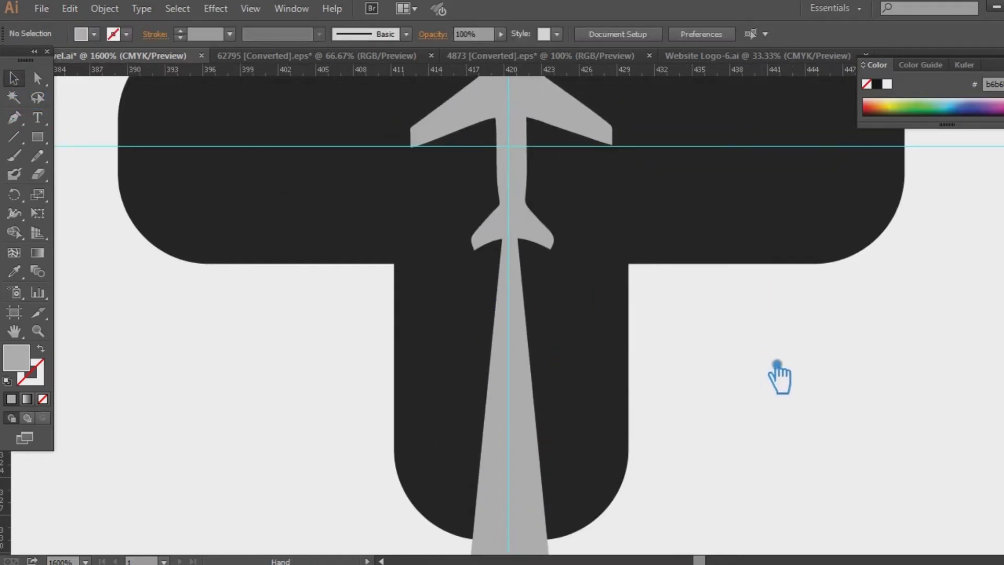
pyautogui.click(517, 312)
pyautogui.keyDown('shift'); pyautogui.click(517, 181); pyautogui.keyUp('shift')
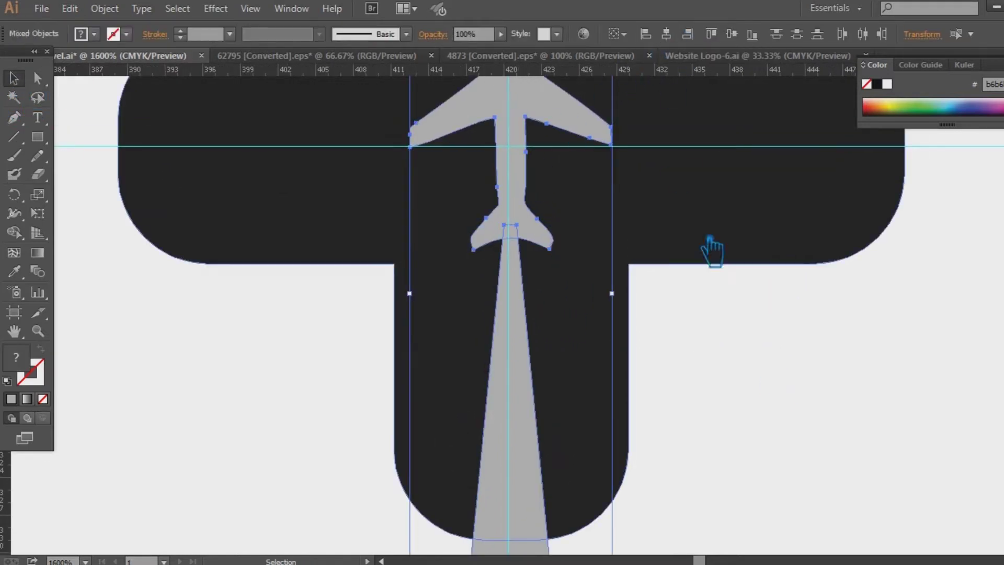
pyautogui.click(701, 359)
pyautogui.moveTo(702, 357); pyautogui.dragTo(702, 441)
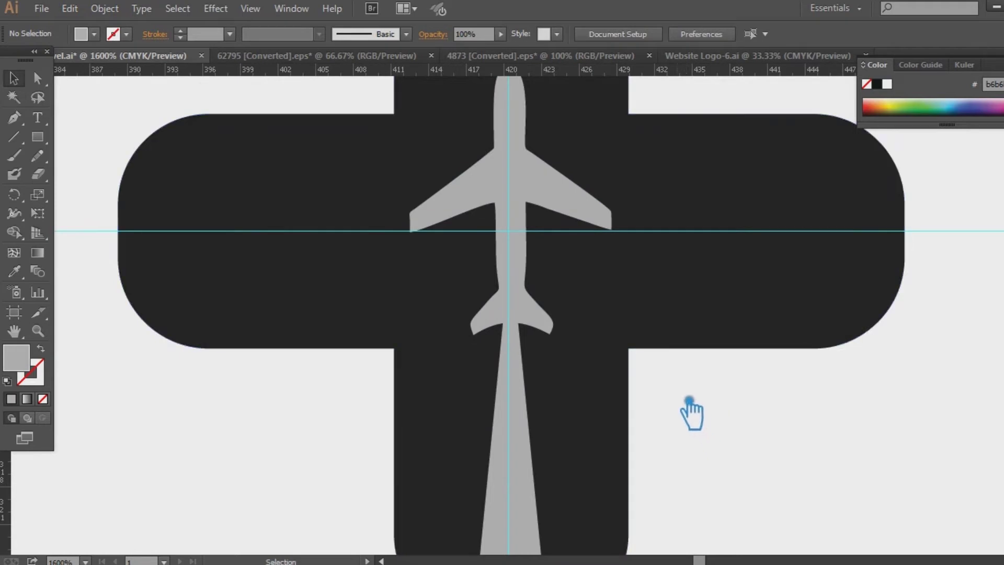
# - Lock the cross and rotate the airplane slightly until both wing tips sit level on the horizontal guide
pyautogui.hotkey('ctrl', '+')
pyautogui.hotkey('ctrl', '+')
pyautogui.hotkey('ctrl', '+')
pyautogui.moveTo(577, 215); pyautogui.dragTo(552, 466)
pyautogui.click(626, 346)
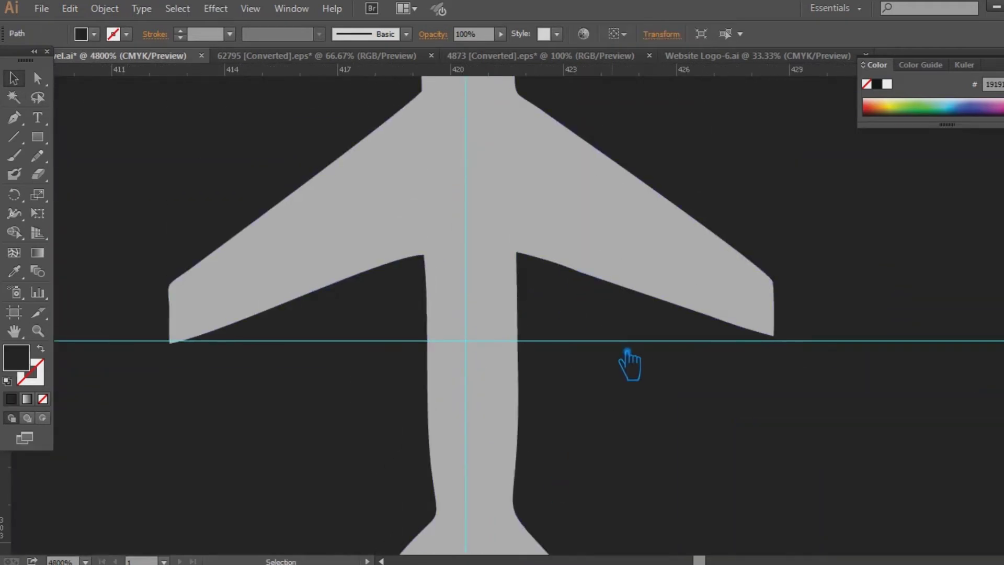
pyautogui.hotkey('ctrl', '2')
pyautogui.click(675, 291)
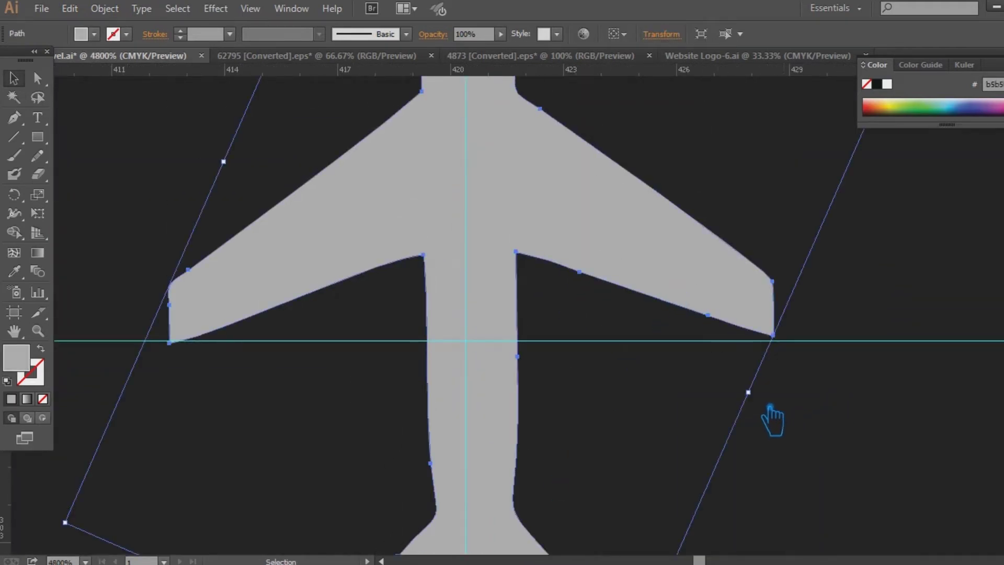
pyautogui.moveTo(778, 408); pyautogui.dragTo(769, 422)
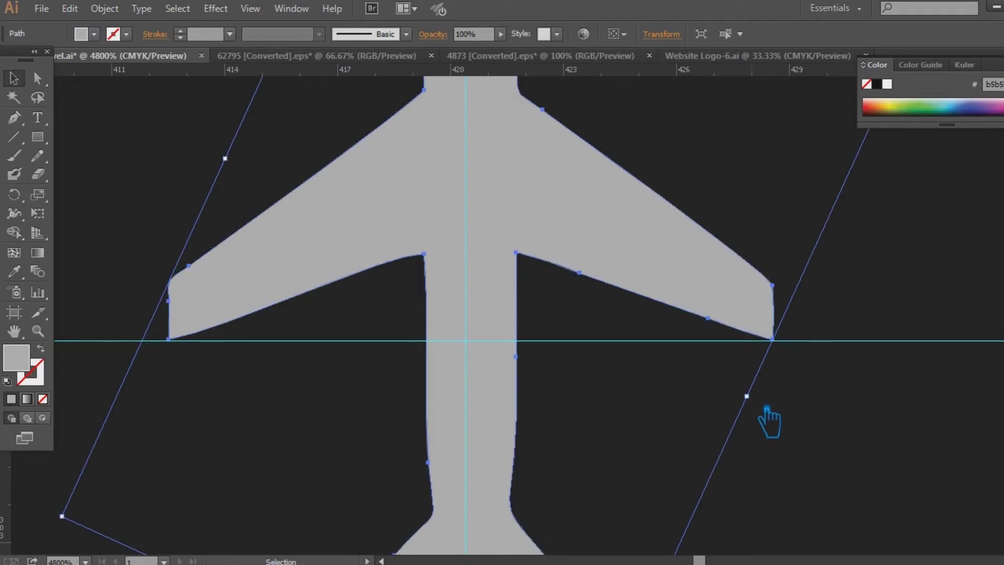
pyautogui.click(827, 408)
# - Align the airplane and the trail below it to a common horizontal center
pyautogui.moveTo(693, 422); pyautogui.dragTo(618, 120)
pyautogui.click(419, 379)
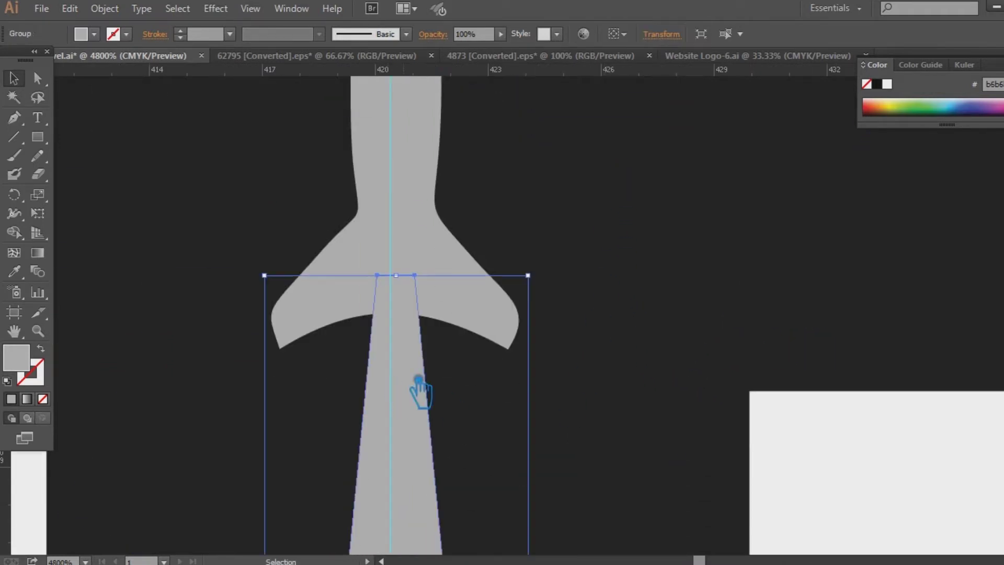
pyautogui.keyDown('shift'); pyautogui.click(336, 243); pyautogui.keyUp('shift')
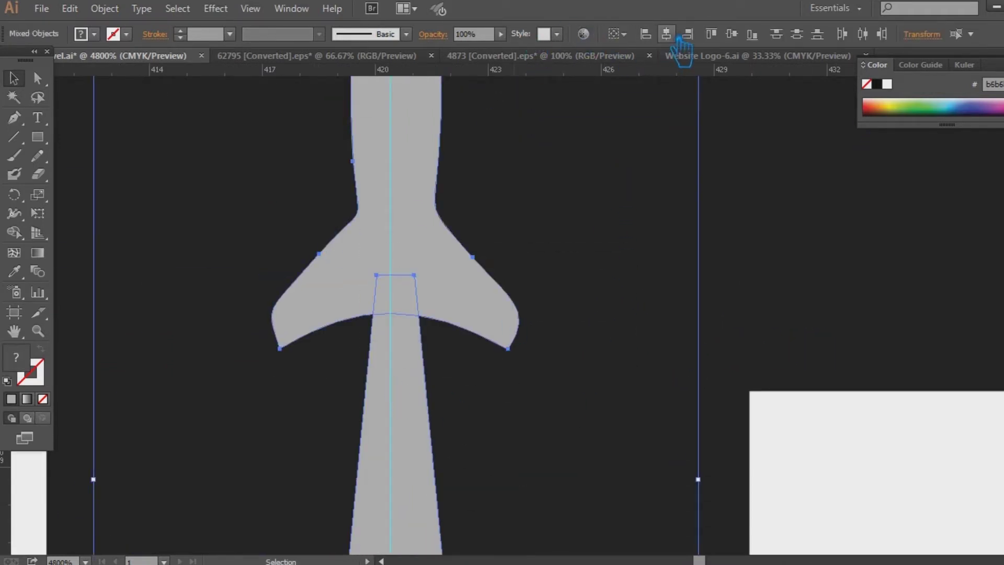
pyautogui.click(780, 240)
# - Unlock the cross and center it horizontally with the airplane and trail
pyautogui.hotkey('ctrl', '-')
pyautogui.hotkey('ctrl', '-')
pyautogui.hotkey('ctrl', '-')
pyautogui.hotkey('ctrl', '-')
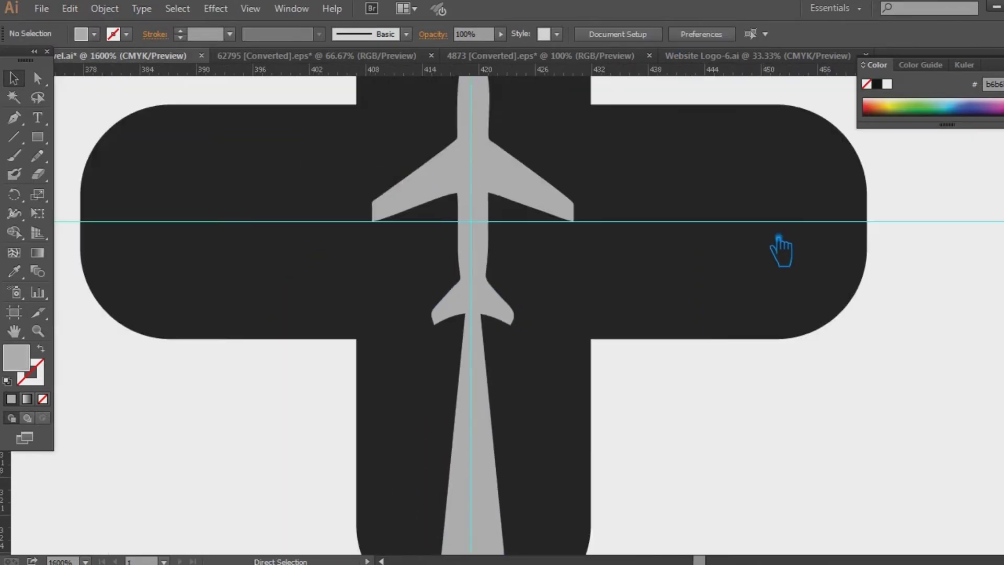
pyautogui.moveTo(847, 391); pyautogui.dragTo(847, 379)
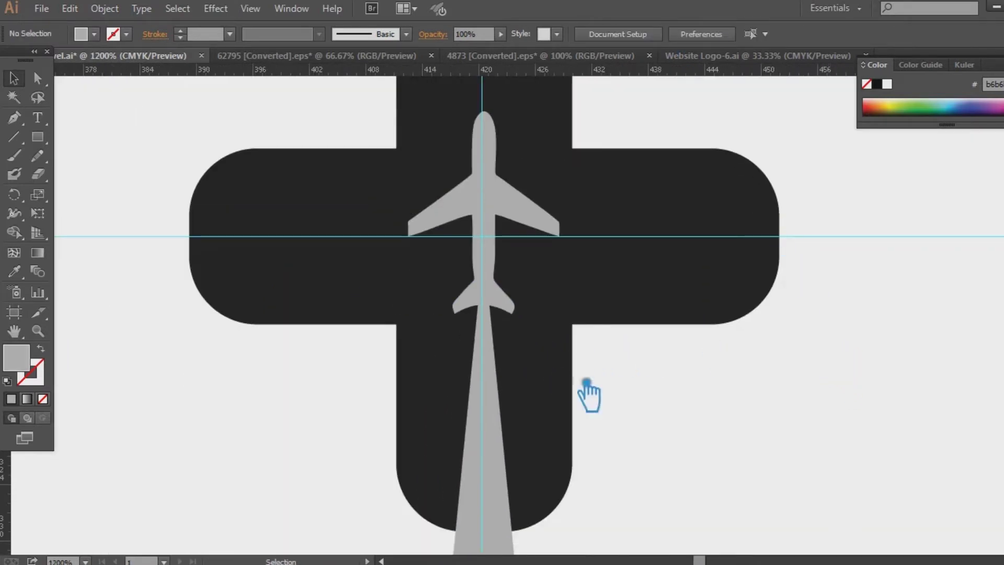
pyautogui.hotkey('ctrl', 'a')
pyautogui.click(93, 174)
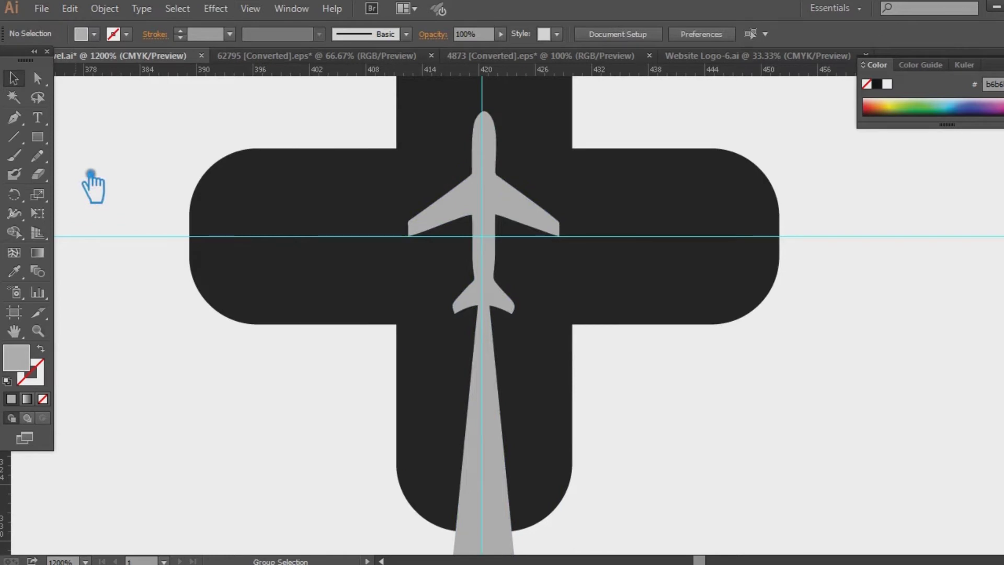
pyautogui.hotkey('ctrl', 'alt', '2')
pyautogui.click(642, 377)
pyautogui.hotkey('ctrl', 'a')
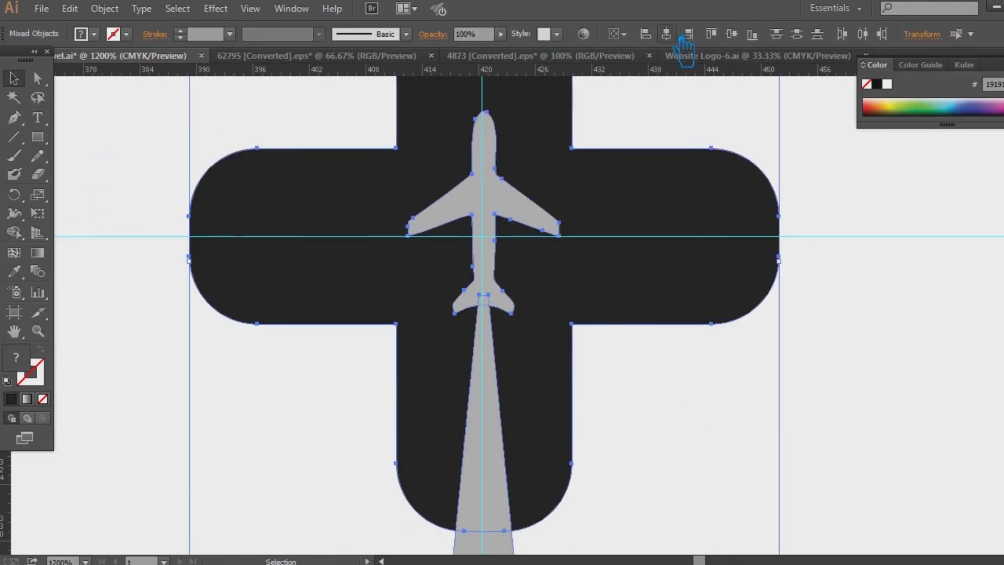
pyautogui.click(854, 231)
# - Place a spare copy of the assembled cross design and a separate copy of the airplane to the left of the original
pyautogui.hotkey('ctrl', '-')
pyautogui.hotkey('ctrl', '-')
pyautogui.hotkey('ctrl', '-')
pyautogui.hotkey('ctrl', '-')
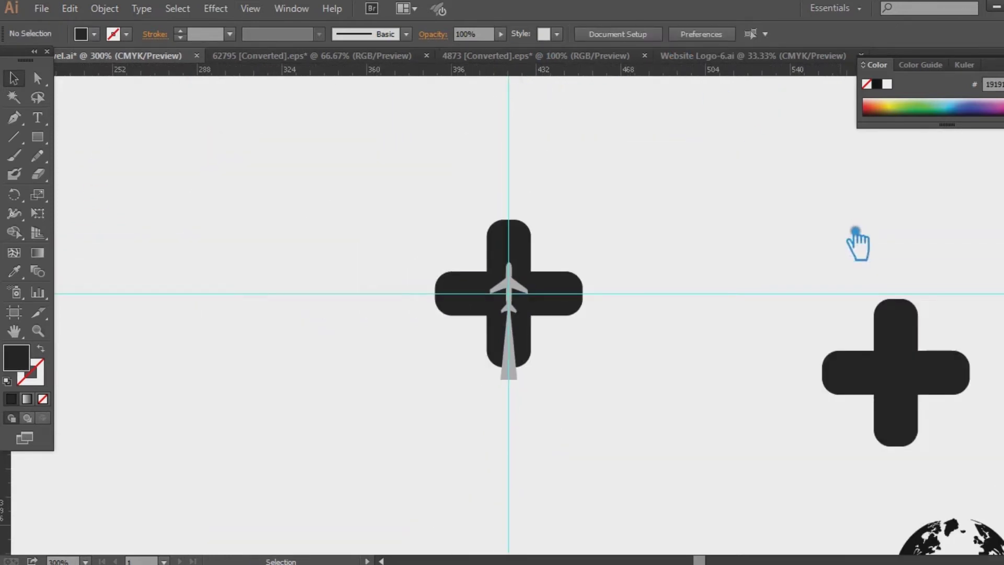
pyautogui.moveTo(693, 381); pyautogui.dragTo(726, 344)
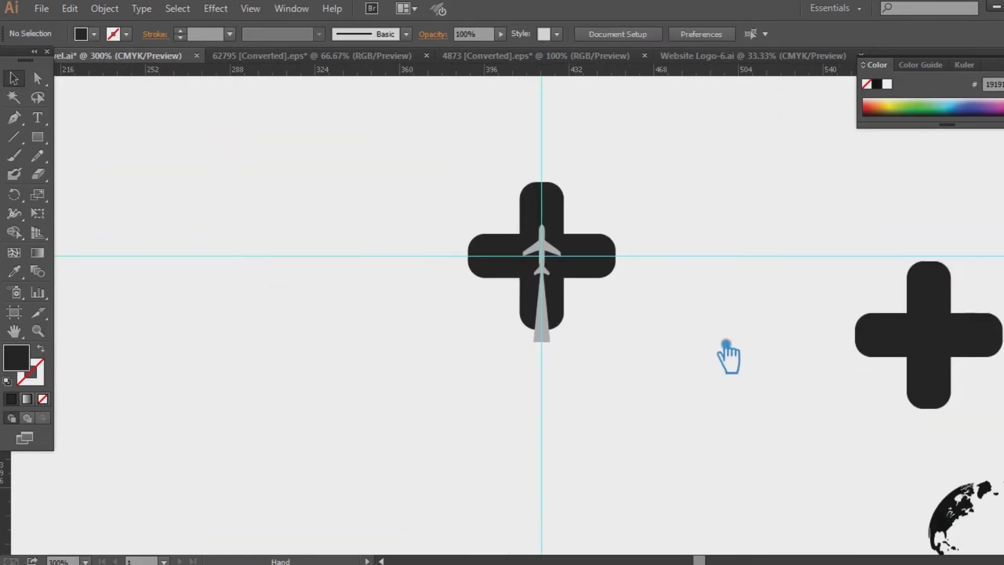
pyautogui.click(559, 252)
pyautogui.moveTo(633, 403); pyautogui.dragTo(908, 404)
pyautogui.keyDown('alt'); pyautogui.moveTo(836, 254); pyautogui.dragTo(391, 188); pyautogui.keyUp('alt')
pyautogui.click(524, 204)
pyautogui.moveTo(843, 344); pyautogui.dragTo(688, 170)
pyautogui.keyDown('alt'); pyautogui.moveTo(729, 207); pyautogui.dragTo(190, 340); pyautogui.keyUp('alt')
pyautogui.click(376, 337)
pyautogui.moveTo(525, 353); pyautogui.dragTo(369, 385)
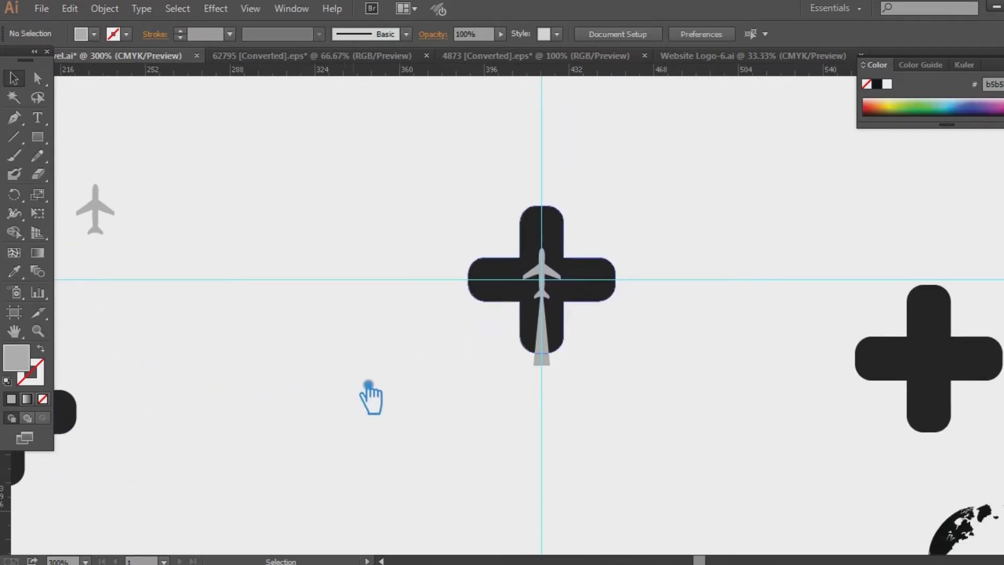
# - Move the trail's two lower corner points slightly outward by the same amount to widen its base
pyautogui.hotkey('ctrl', '=')
pyautogui.click(848, 342)
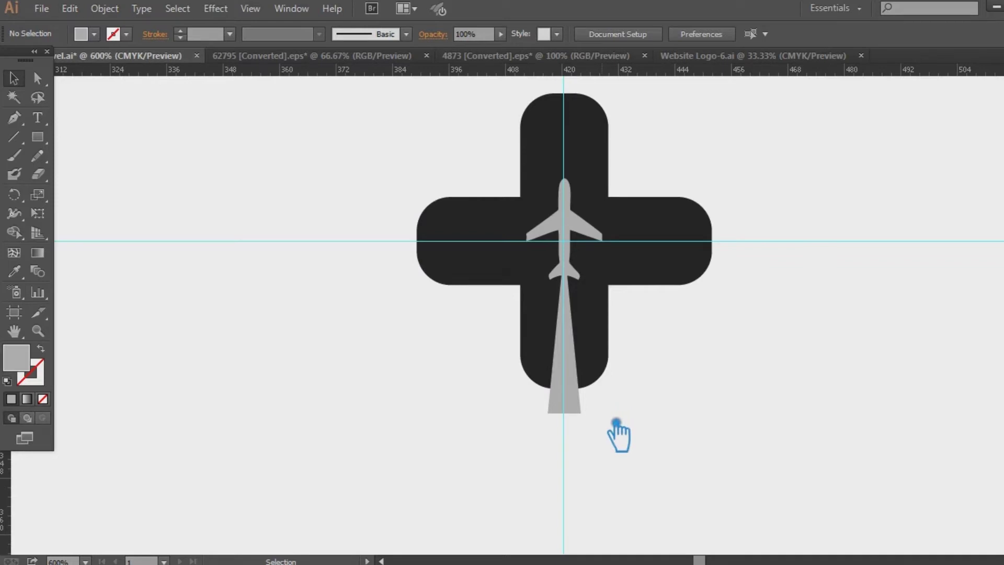
pyautogui.press('a')
pyautogui.click(581, 413)
pyautogui.press('Right')
pyautogui.press('Right')
pyautogui.press('Right')
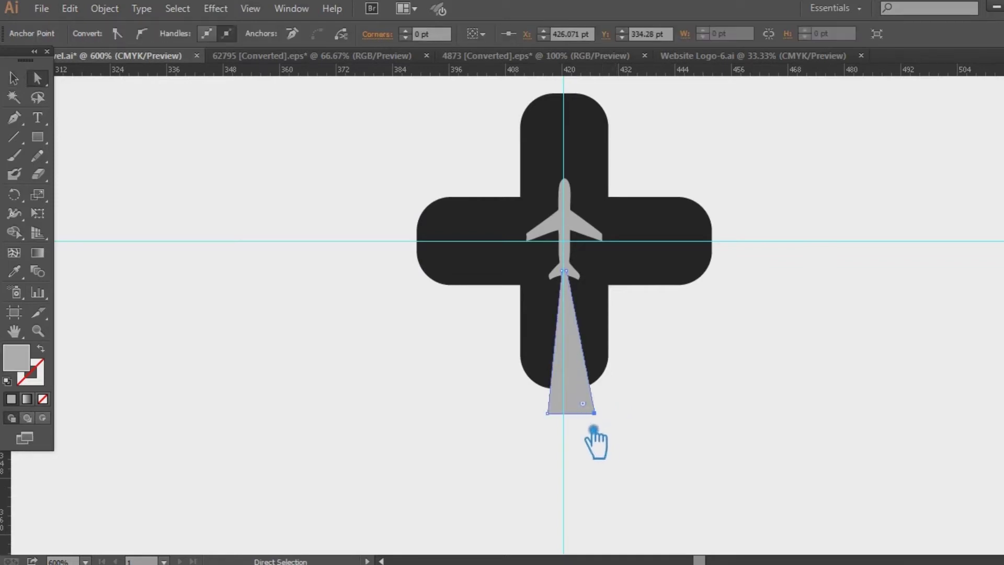
pyautogui.click(547, 413)
pyautogui.press('Left')
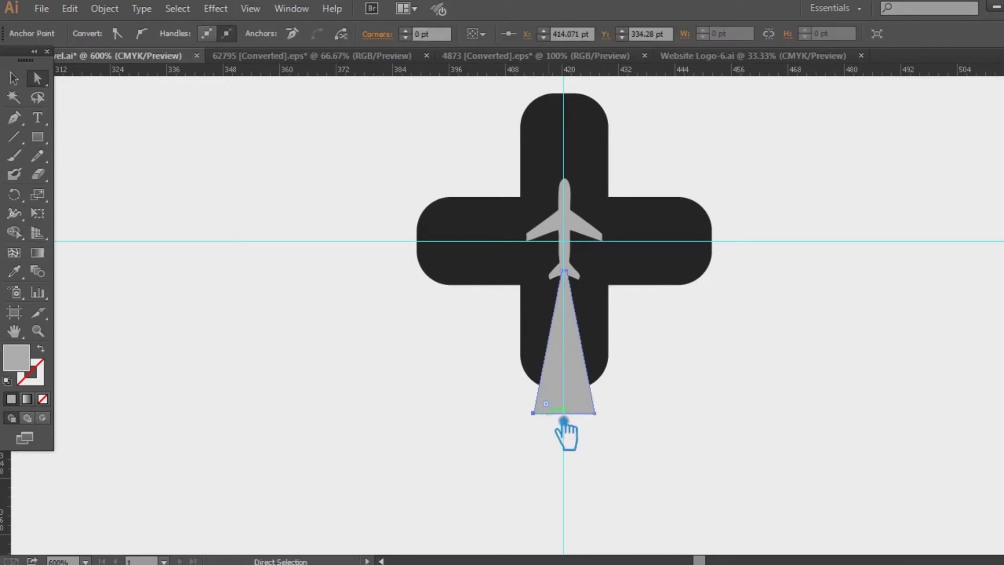
pyautogui.press('Right')
pyautogui.click(594, 413)
pyautogui.press('Left')
pyautogui.press('Left')
pyautogui.click(625, 425)
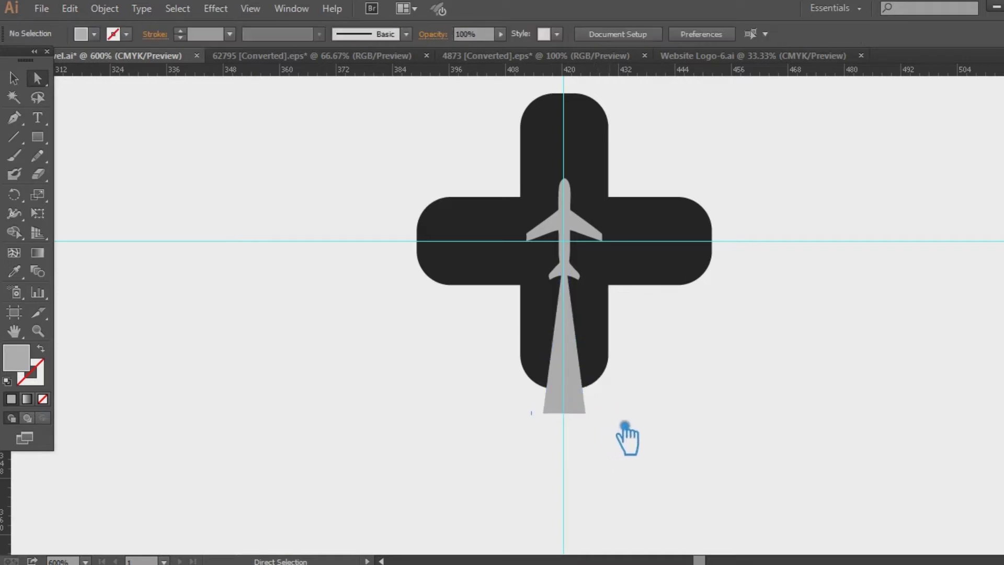
# - Move the airplane and trail together upward inside the cross
pyautogui.click(580, 320)
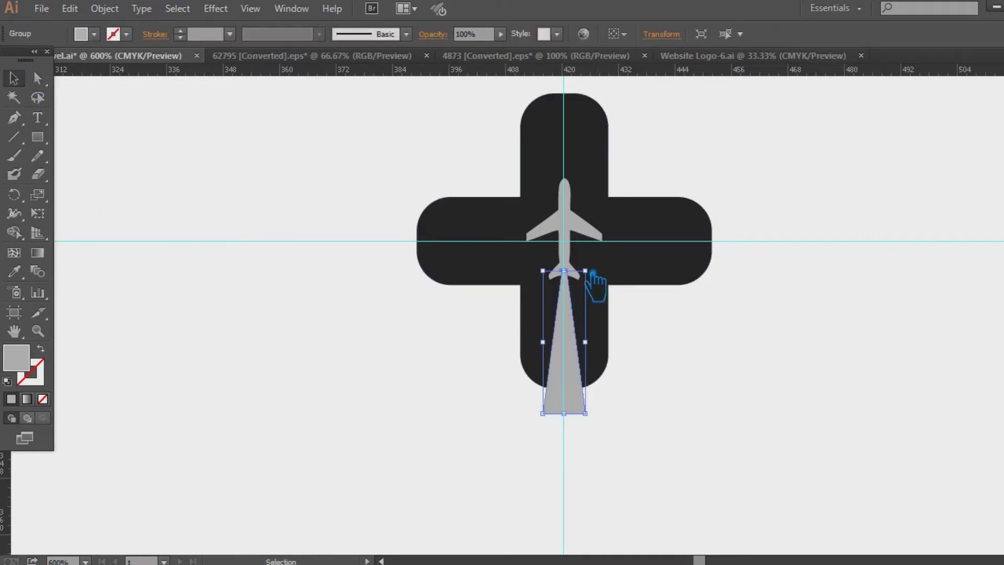
pyautogui.keyDown('shift'); pyautogui.click(577, 224); pyautogui.keyUp('shift')
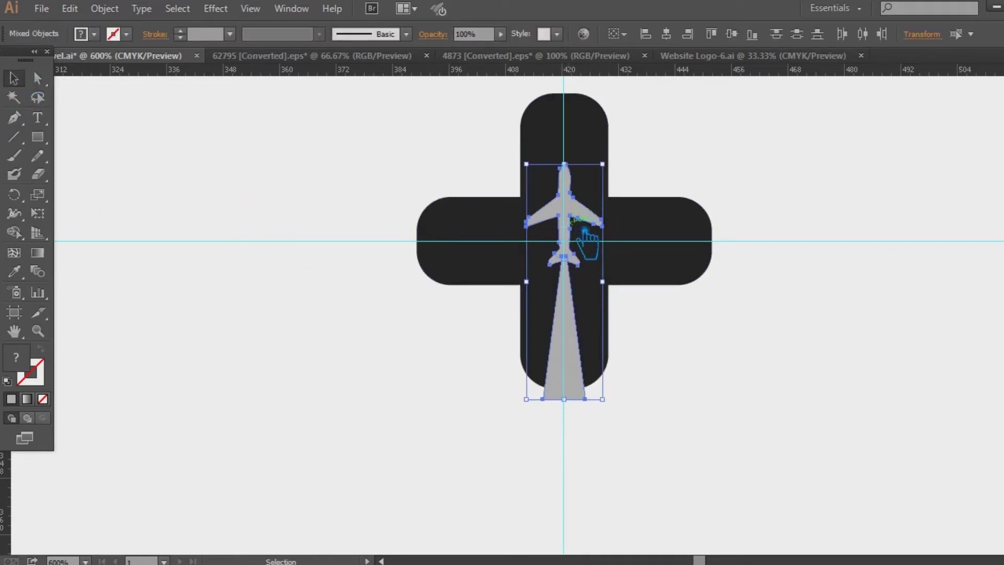
pyautogui.press('Up')
# - Stretch the trail downward by moving its two lower corner points well below the cross
pyautogui.press('a')
pyautogui.click(543, 395)
pyautogui.keyDown('shift'); pyautogui.click(600, 401); pyautogui.keyUp('shift')
pyautogui.press('Down')
pyautogui.press('Down')
pyautogui.press('Down')
pyautogui.press('Down')
pyautogui.press('Down')
pyautogui.press('Down')
pyautogui.press('Down')
pyautogui.press('Down')
pyautogui.press('Down')
pyautogui.press('Down')
pyautogui.press('Down')
pyautogui.press('Down')
pyautogui.press('Down')
pyautogui.press('Down')
pyautogui.press('Down')
pyautogui.press('Down')
pyautogui.press('Down')
pyautogui.press('Down')
pyautogui.press('Down')
pyautogui.press('Down')
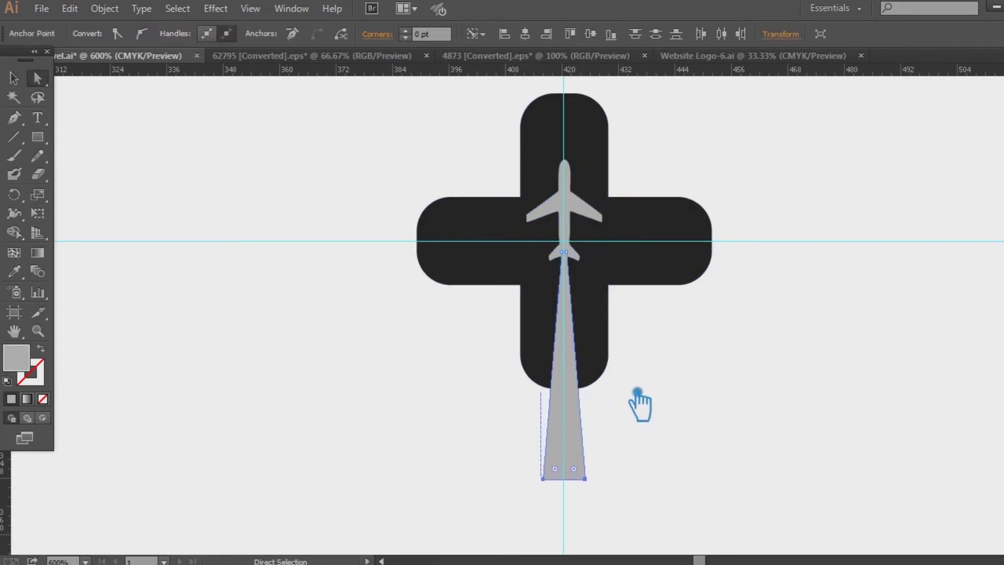
pyautogui.click(722, 298)
# - Unite the trail and the airplane into one shape with Pathfinder
pyautogui.click(578, 310)
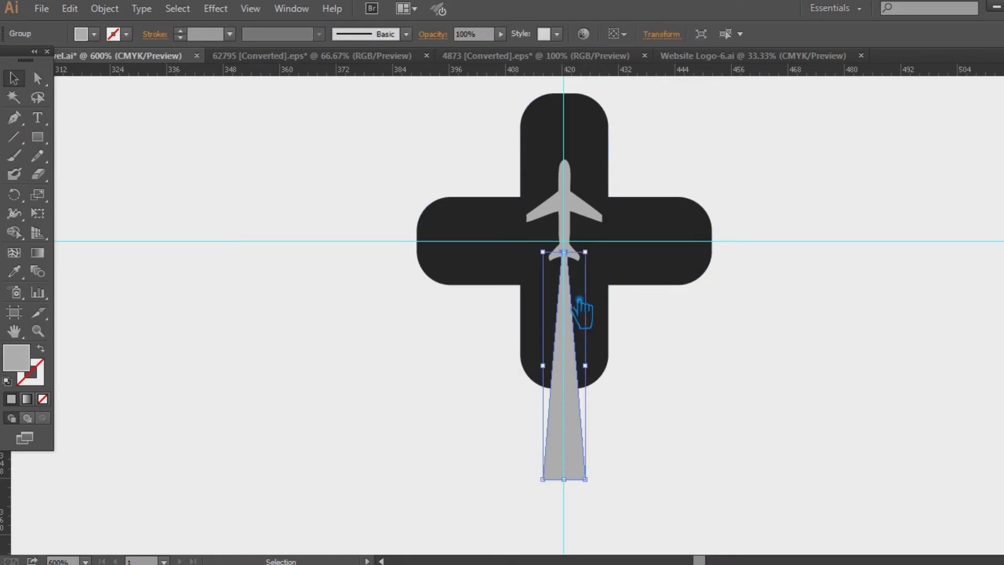
pyautogui.keyDown('shift'); pyautogui.click(590, 222); pyautogui.keyUp('shift')
pyautogui.hotkey('ctrl', 'shift', 'F9')
pyautogui.click(871, 493)
pyautogui.hotkey('ctrl', 'shift', 'F9')
pyautogui.click(833, 410)
# - Center the united airplane shape on the cross and subtract it from the cross with Minus Front
pyautogui.moveTo(811, 404); pyautogui.dragTo(425, 193)
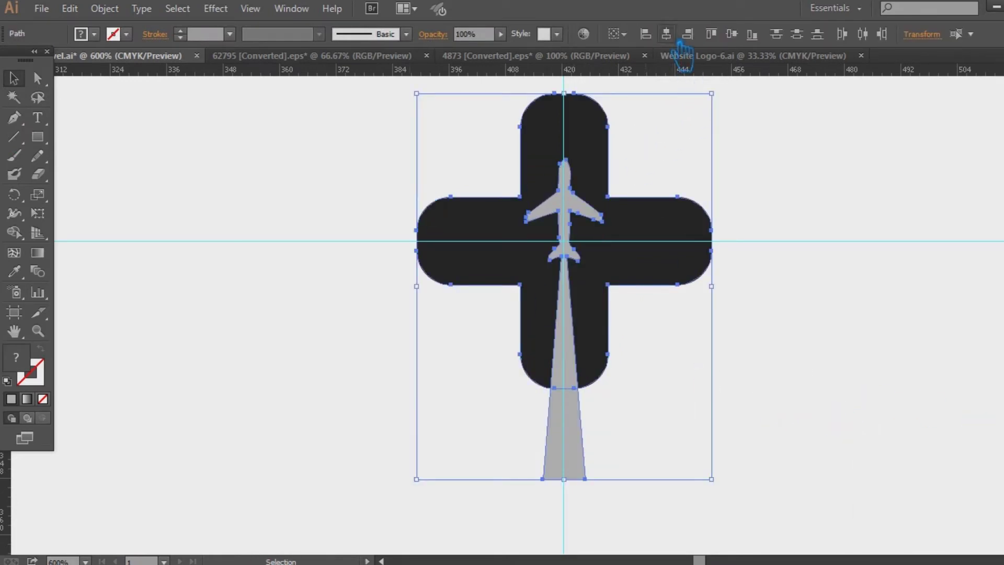
pyautogui.hotkey('ctrl', 'shift', 'F9')
pyautogui.click(895, 493)
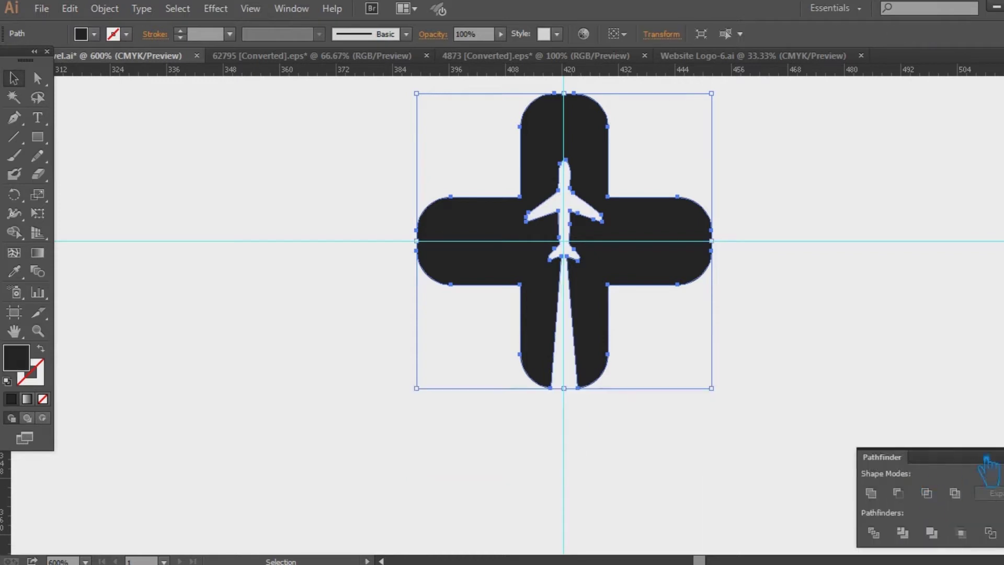
pyautogui.hotkey('ctrl', 'shift', 'F9')
pyautogui.click(944, 432)
# - Move the globe to just below and to the left of the cut-out cross icon
pyautogui.hotkey('ctrl', '-')
pyautogui.hotkey('ctrl', '-')
pyautogui.hotkey('ctrl', '-')
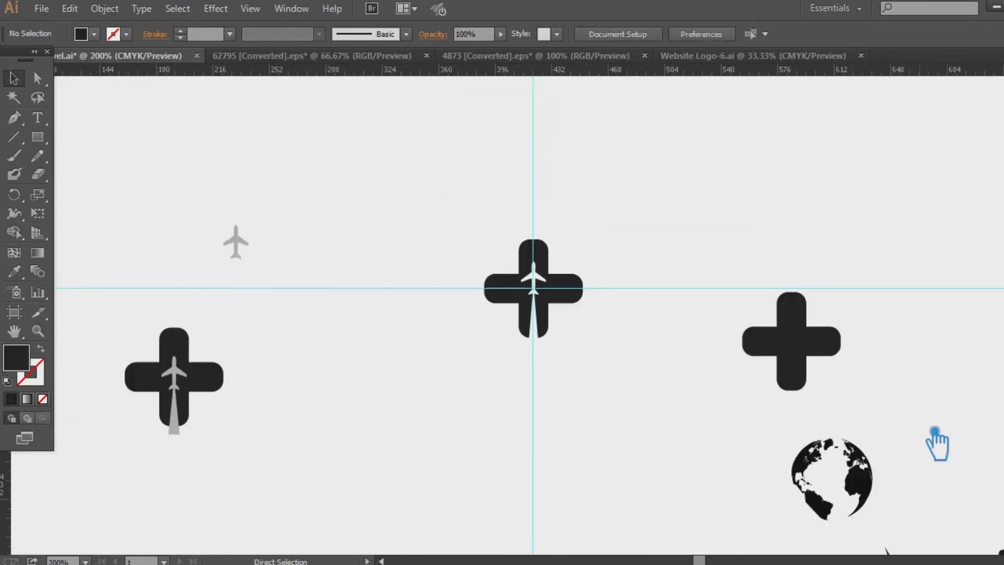
pyautogui.moveTo(498, 461); pyautogui.dragTo(875, 408)
pyautogui.moveTo(674, 384); pyautogui.dragTo(560, 195)
pyautogui.moveTo(554, 366); pyautogui.dragTo(78, 494)
pyautogui.click(321, 382)
pyautogui.moveTo(670, 399); pyautogui.dragTo(260, 372)
pyautogui.moveTo(504, 378); pyautogui.dragTo(431, 349)
pyautogui.moveTo(754, 369); pyautogui.dragTo(314, 277)
# - Scale down the cut-out cross icon and place a copy of it over the globe
pyautogui.click(463, 202)
pyautogui.moveTo(470, 120); pyautogui.dragTo(455, 135)
pyautogui.click(489, 154)
pyautogui.moveTo(446, 176); pyautogui.dragTo(305, 273)
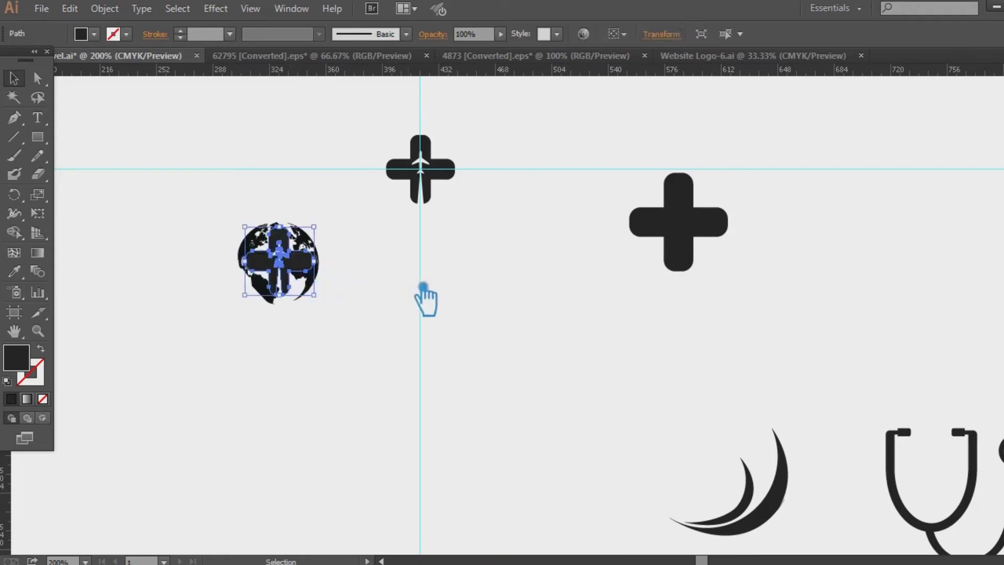
pyautogui.click(562, 376)
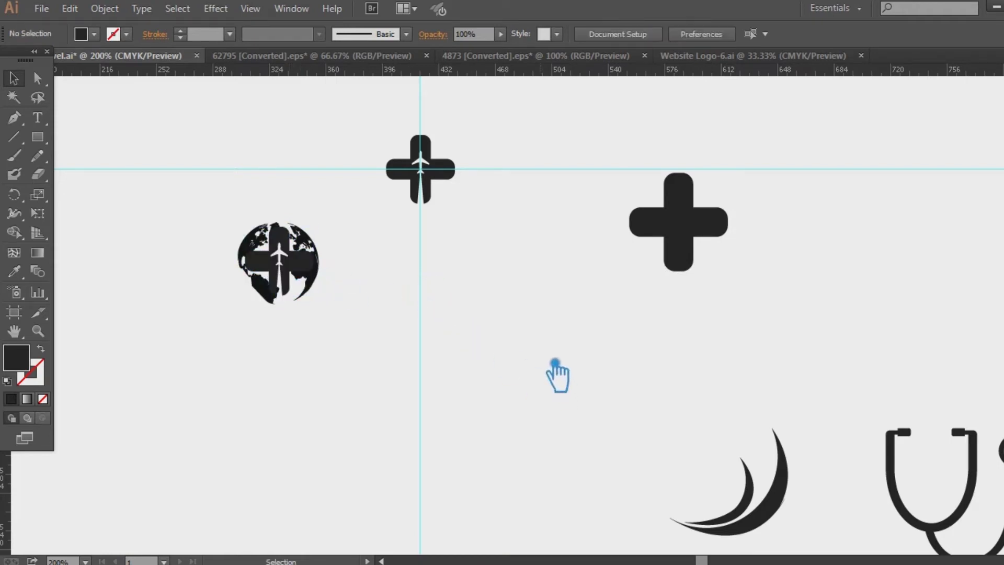
# - Shrink the cross copy on the globe so it sits inside the globe's outline
pyautogui.click(304, 265)
pyautogui.moveTo(315, 227); pyautogui.dragTo(306, 234)
pyautogui.click(399, 286)
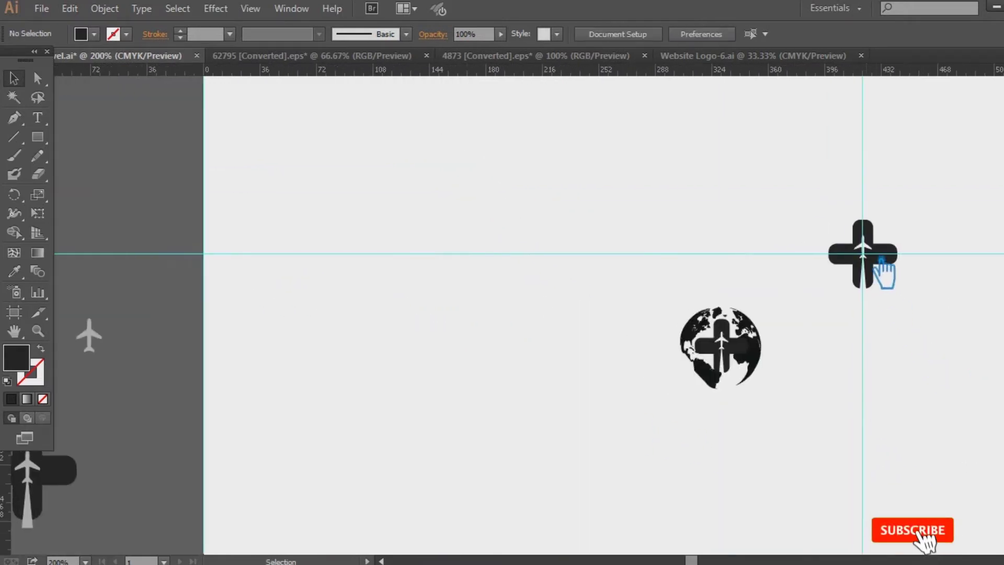
# - Move the original cut-out cross icon off the artboard, above the spare airplane
pyautogui.moveTo(887, 269); pyautogui.dragTo(152, 173)
pyautogui.click(516, 313)
pyautogui.moveTo(515, 313); pyautogui.dragTo(243, 274)
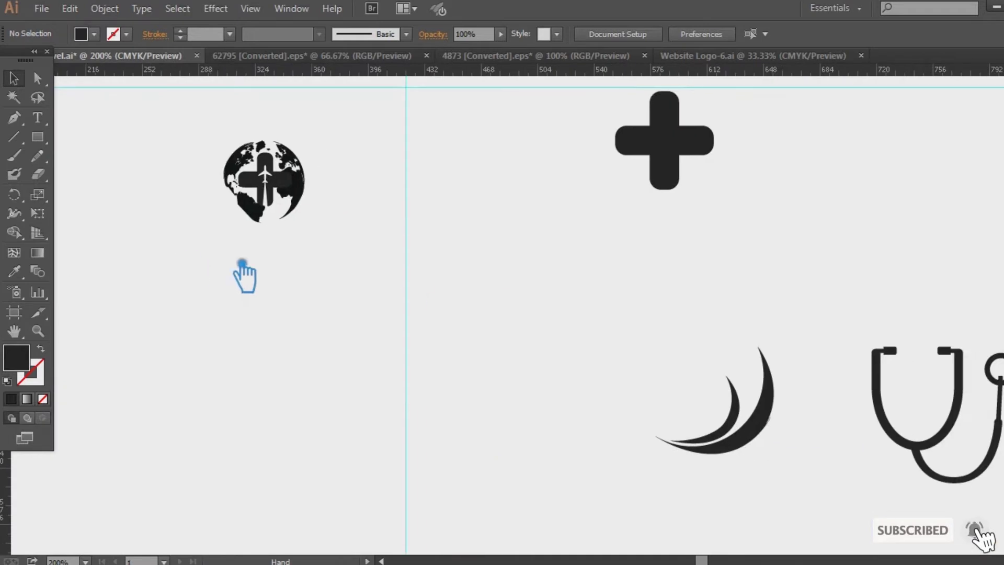
# - Place a copy of the stethoscope under the globe and move the spare cross, swoosh and original stethoscope away
pyautogui.moveTo(872, 455); pyautogui.dragTo(288, 315)
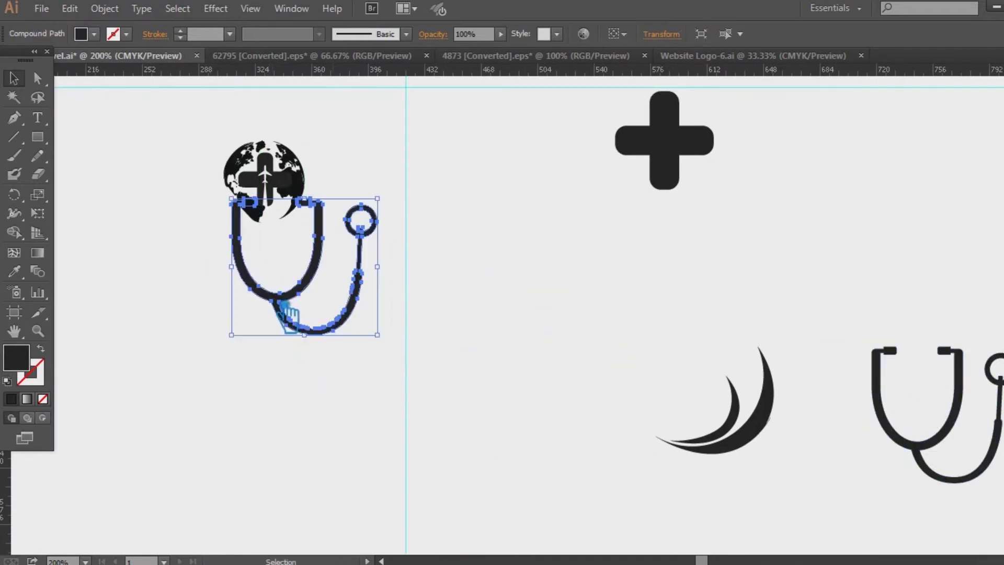
pyautogui.click(544, 312)
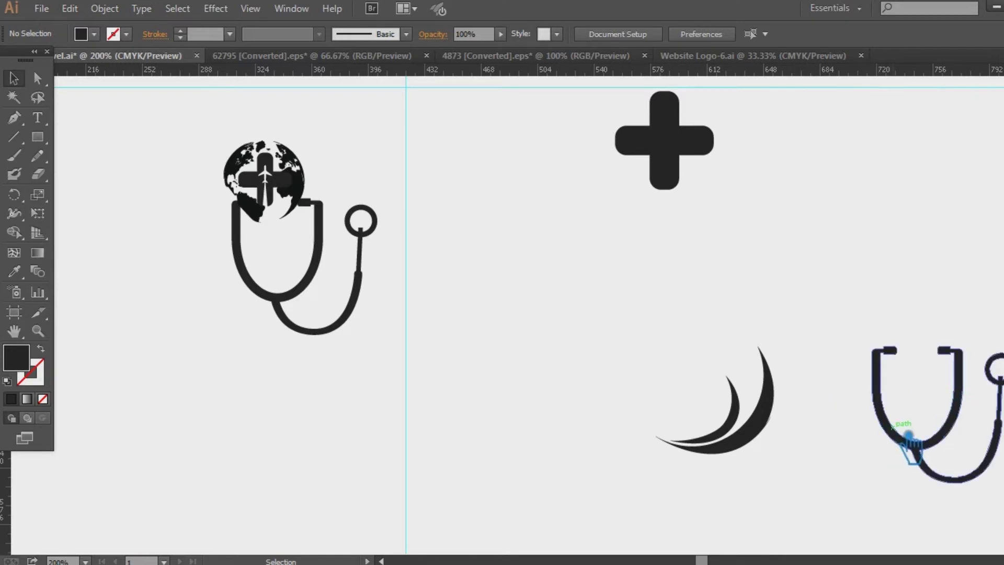
pyautogui.moveTo(901, 433); pyautogui.dragTo(539, 410)
pyautogui.moveTo(350, 134); pyautogui.dragTo(939, 325)
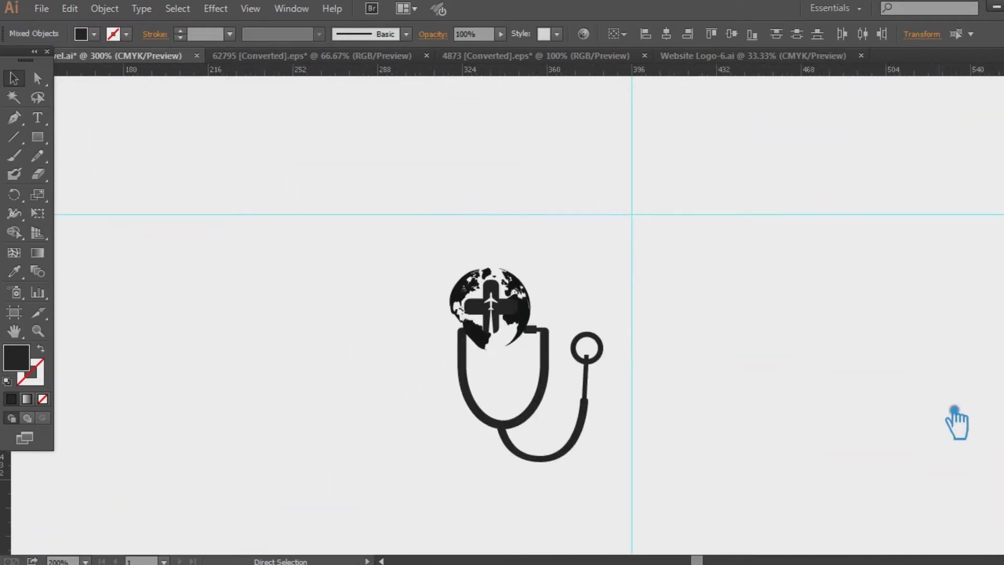
# - Draw a circle inside the ring of the stethoscope's chest piece, covering the stem end that protrudes into it
pyautogui.hotkey('ctrl', '+')
pyautogui.hotkey('ctrl', '+')
pyautogui.hotkey('ctrl', '+')
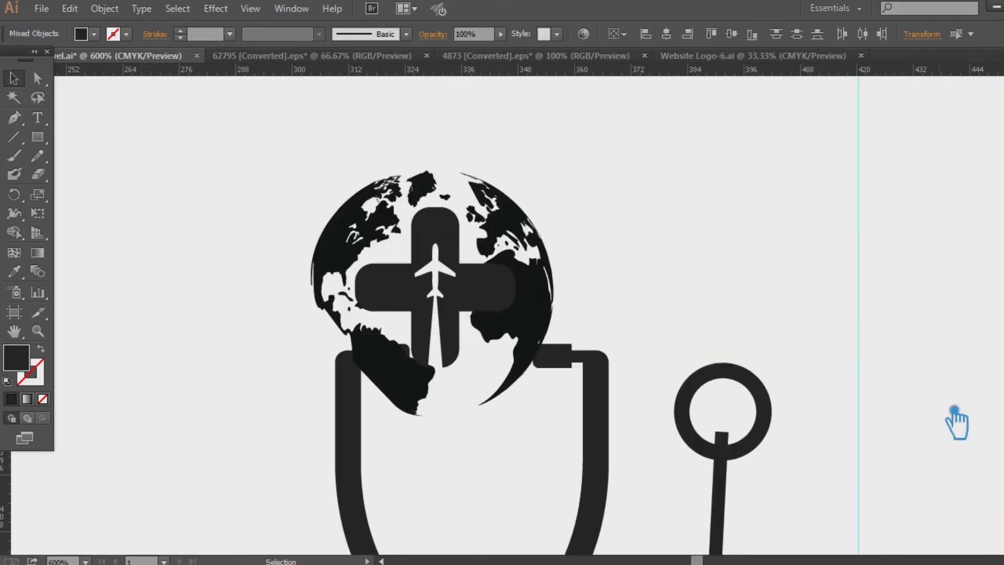
pyautogui.moveTo(648, 287); pyautogui.dragTo(655, 306)
pyautogui.click(655, 306)
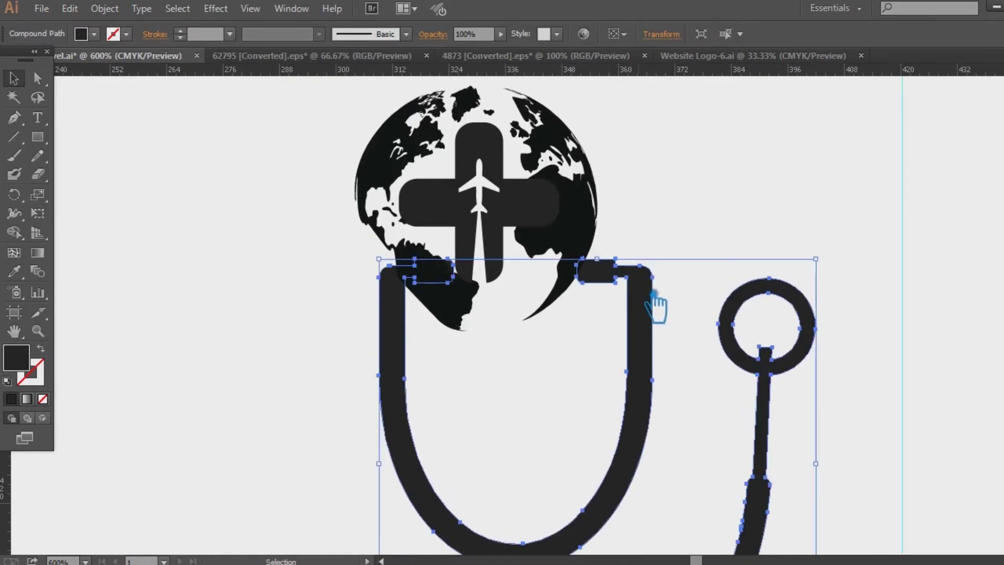
pyautogui.click(812, 362)
pyautogui.click(768, 366)
pyautogui.click(754, 308)
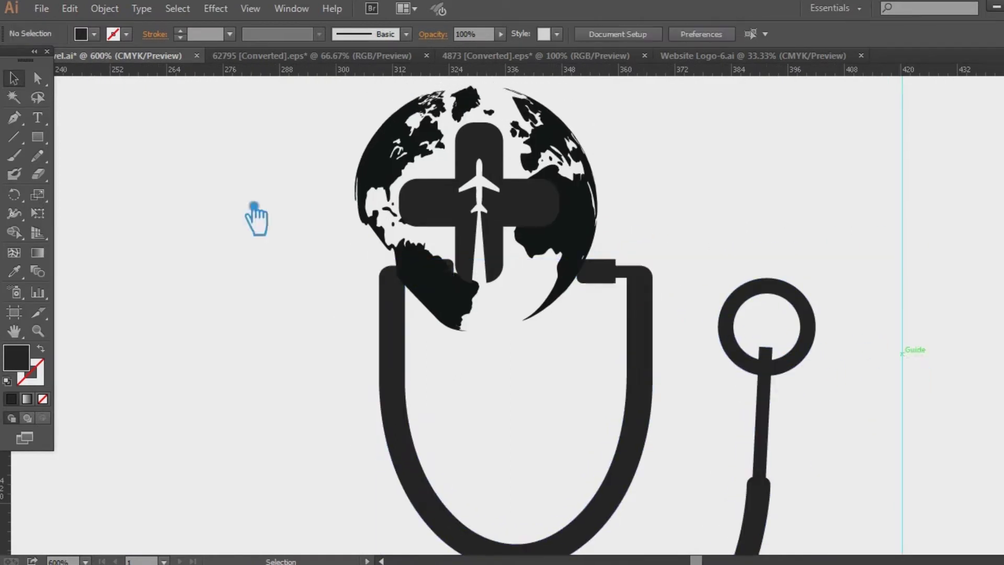
pyautogui.click(37, 136)
pyautogui.click(99, 172)
pyautogui.moveTo(767, 331); pyautogui.dragTo(822, 361)
# - Divide the stethoscope with the new circle using Pathfinder and ungroup the resulting pieces
pyautogui.click(13, 78)
pyautogui.keyDown('shift'); pyautogui.click(829, 341); pyautogui.keyUp('shift')
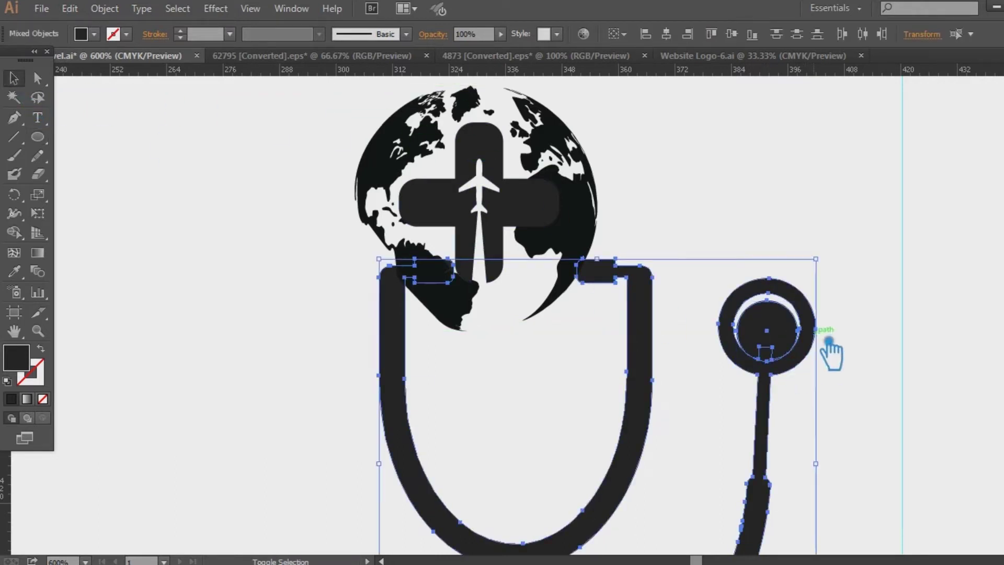
pyautogui.click(1002, 457)
pyautogui.click(874, 532)
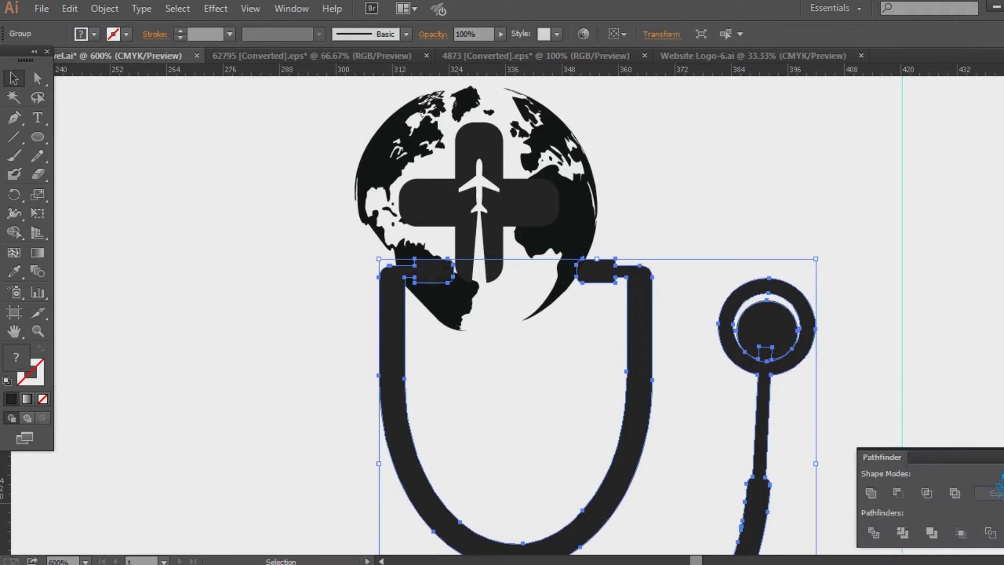
pyautogui.click(857, 397)
pyautogui.click(808, 343)
pyautogui.rightClick(782, 328)
pyautogui.click(834, 420)
pyautogui.click(873, 382)
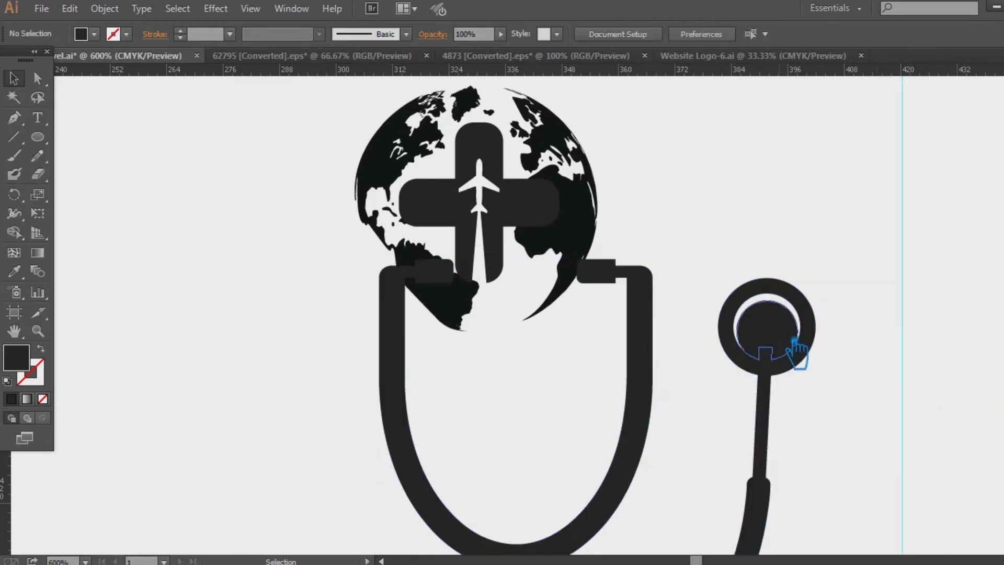
# - Delete the circle piece and the protruding stem end from inside the chest piece's ring
pyautogui.click(785, 343)
pyautogui.press('Delete')
pyautogui.click(765, 355)
pyautogui.press('Delete')
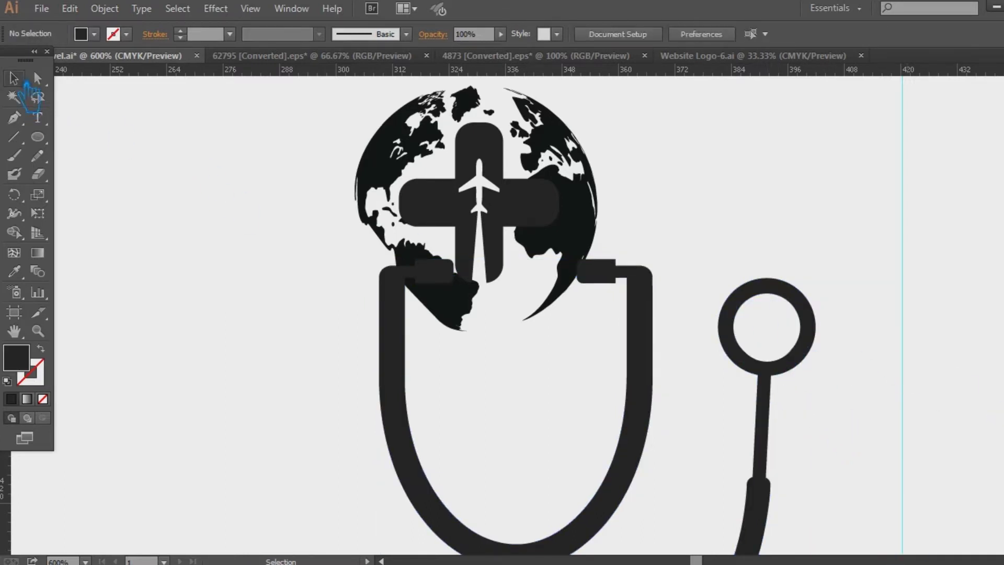
# - Swap the stethoscope's fill and stroke to turn it into an unfilled outline with a 1 pt stroke
pyautogui.click(650, 358)
pyautogui.click(42, 350)
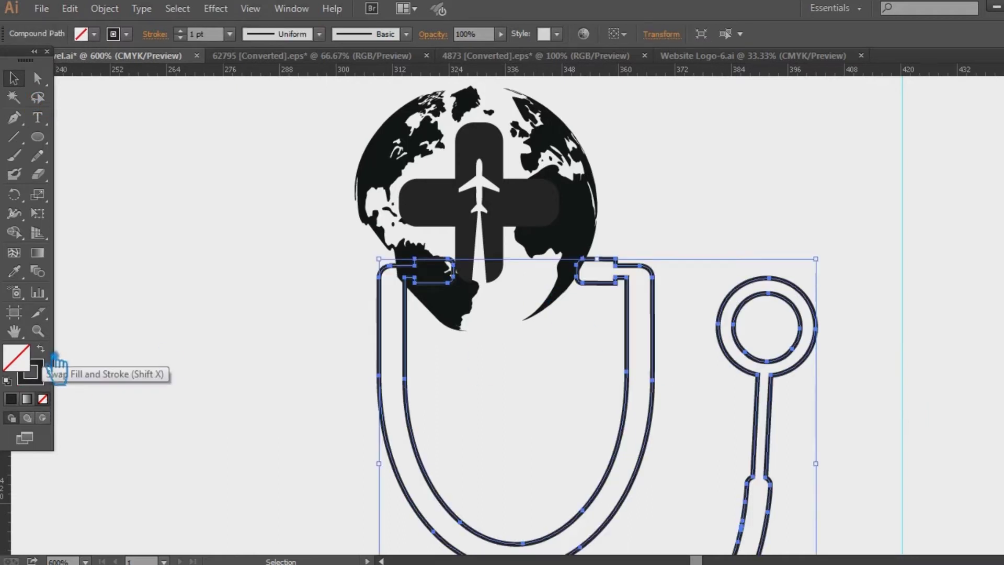
# - Move the stethoscope up over the globe and swap its fill and stroke to make it solid dark
pyautogui.moveTo(664, 328); pyautogui.dragTo(636, 259)
pyautogui.click(41, 349)
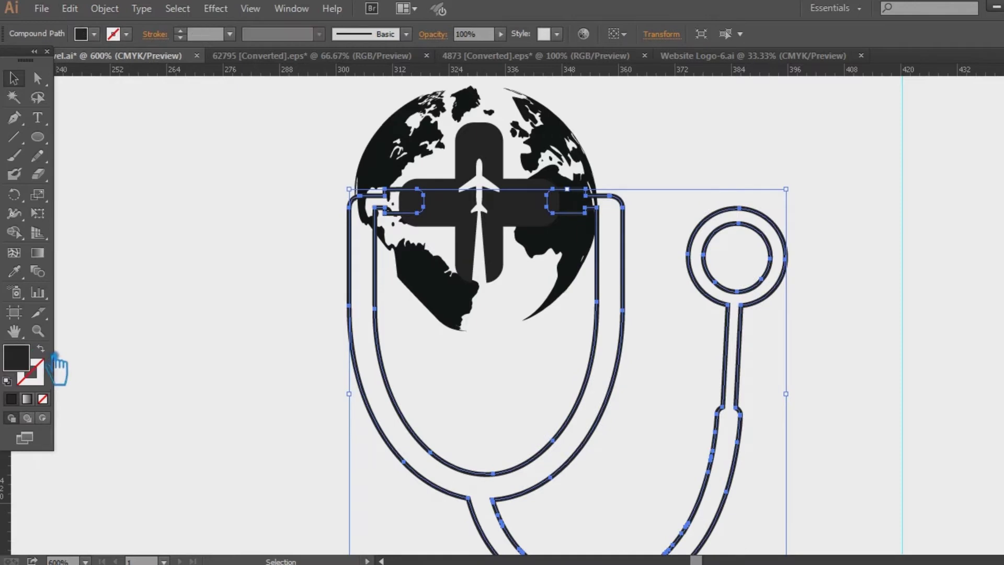
pyautogui.click(137, 315)
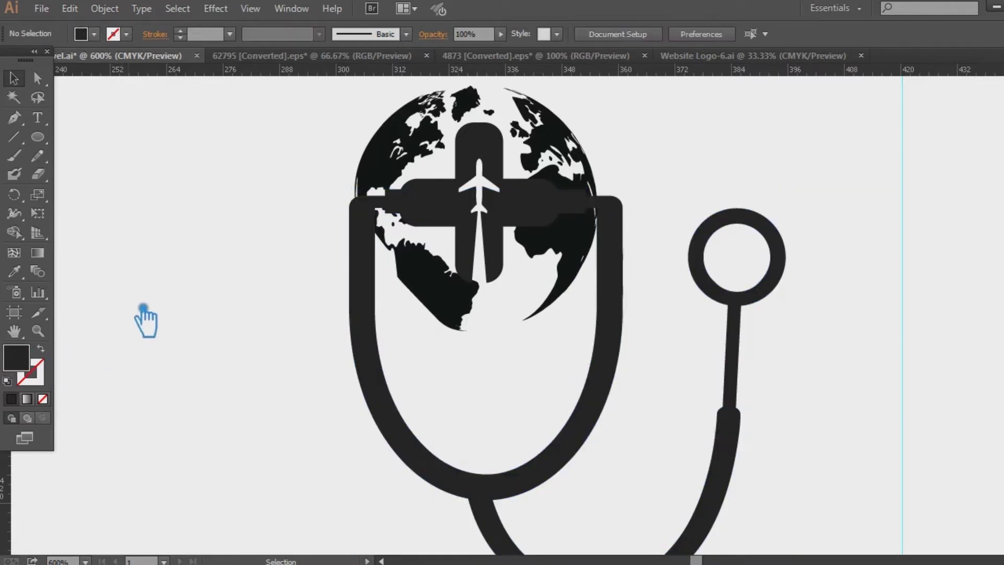
# - Align the globe and the cross with each other on their horizontal and vertical centres
pyautogui.click(397, 239)
pyautogui.keyDown('shift'); pyautogui.click(463, 216); pyautogui.keyUp('shift')
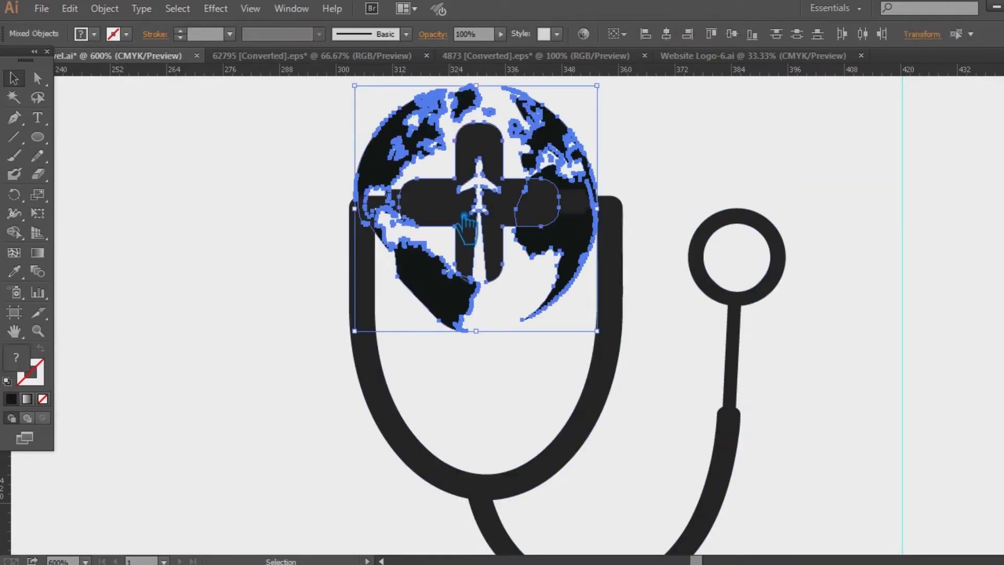
pyautogui.click(666, 33)
pyautogui.click(732, 34)
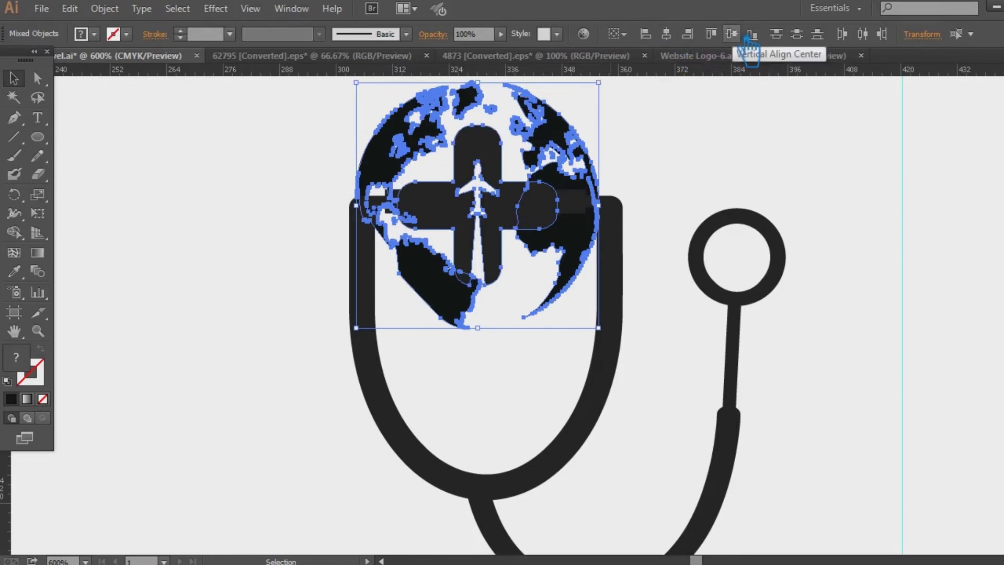
# - Group the globe, cross and stethoscope together
pyautogui.click(836, 210)
pyautogui.moveTo(556, 330); pyautogui.dragTo(431, 154)
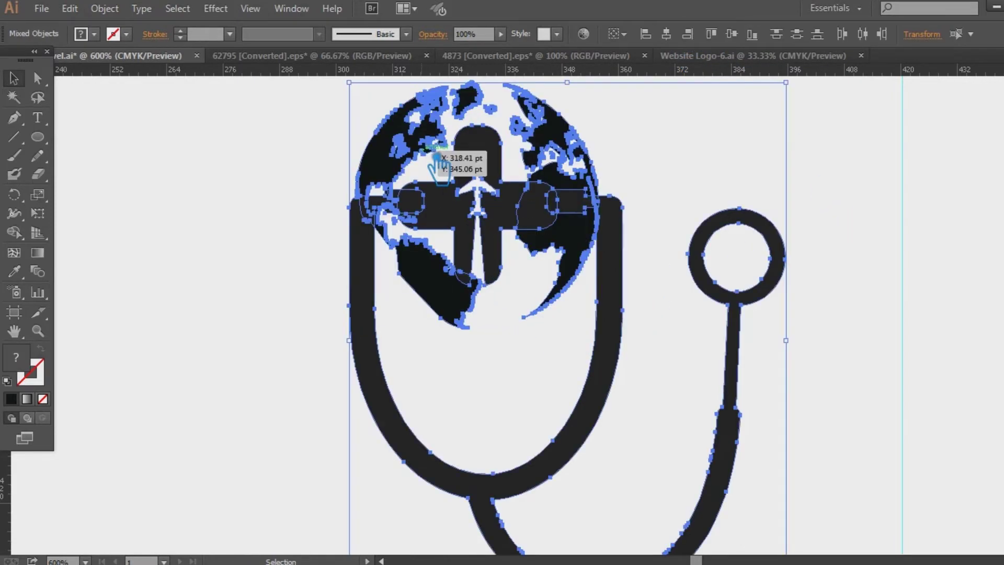
pyautogui.hotkey('ctrl', 'g')
pyautogui.click(830, 246)
pyautogui.click(548, 199)
pyautogui.click(732, 165)
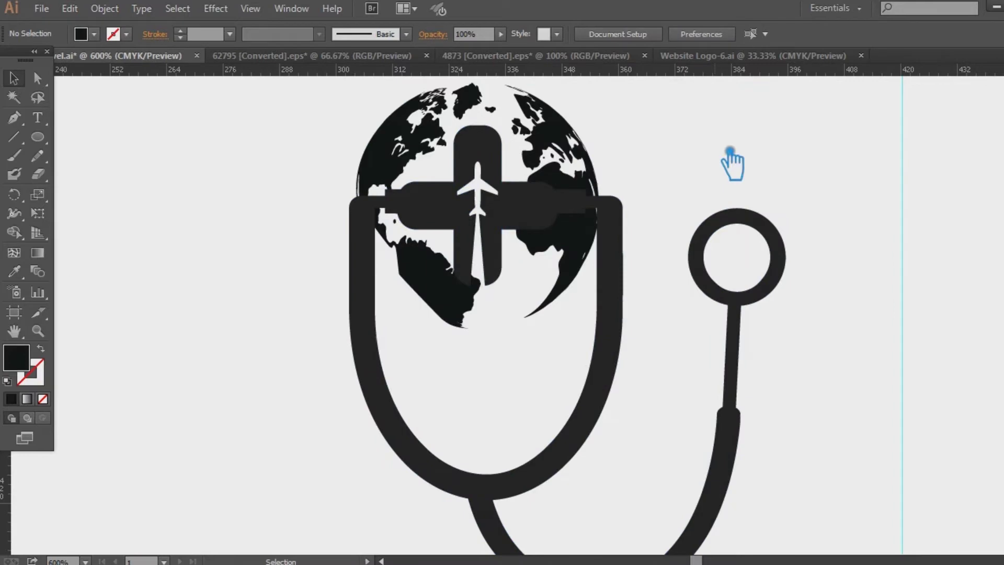
# - Ungroup the artwork and replace the stethoscope at the globe with the double swoosh from outside the artboard
pyautogui.click(630, 314)
pyautogui.hotkey('ctrl', '-')
pyautogui.hotkey('ctrl', '-')
pyautogui.hotkey('ctrl', '-')
pyautogui.hotkey('ctrl', '-')
pyautogui.hotkey('ctrl', '-')
pyautogui.hotkey('ctrl', '-')
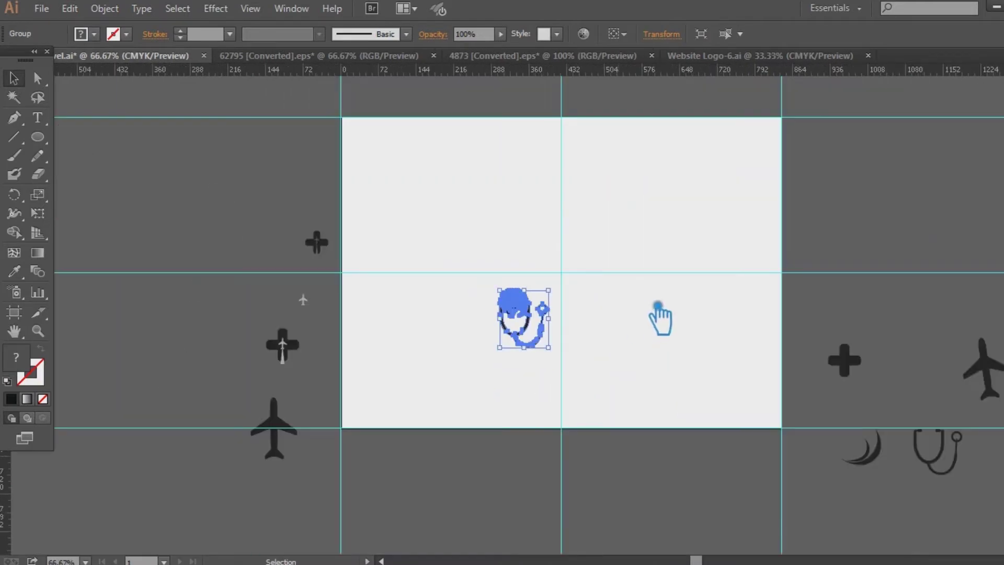
pyautogui.click(658, 306)
pyautogui.moveTo(535, 339); pyautogui.dragTo(193, 251)
pyautogui.hotkey('ctrl', 'z')
pyautogui.rightClick(521, 340)
pyautogui.click(510, 415)
pyautogui.moveTo(527, 341); pyautogui.dragTo(232, 310)
pyautogui.click(549, 396)
pyautogui.moveTo(865, 446); pyautogui.dragTo(405, 166)
# - Give the globe and the cross the same near-black fill and group them
pyautogui.hotkey('ctrl', '+')
pyautogui.hotkey('ctrl', '+')
pyautogui.hotkey('ctrl', '+')
pyautogui.hotkey('ctrl', '+')
pyautogui.click(562, 275)
pyautogui.press('i')
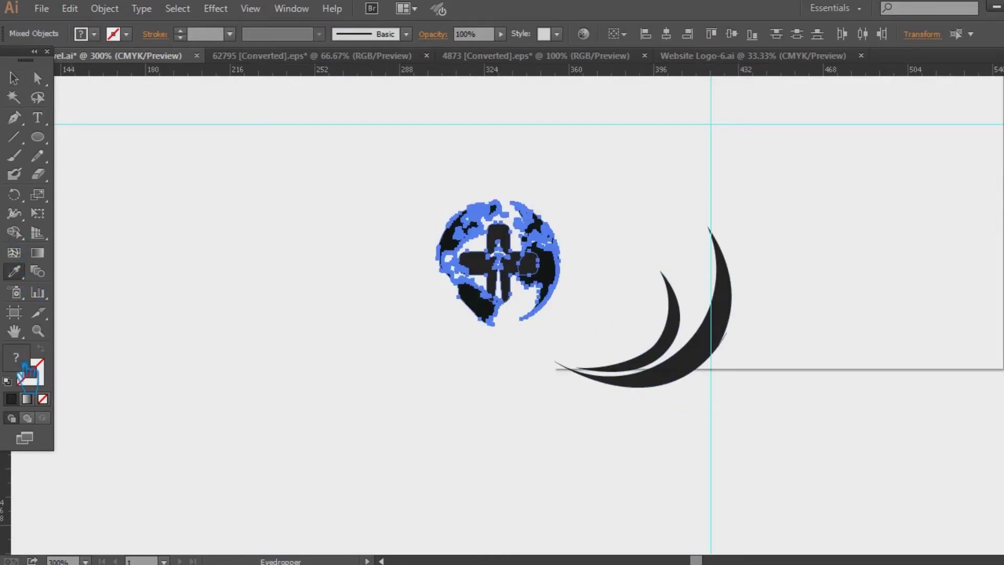
pyautogui.doubleClick(25, 371)
pyautogui.click(576, 313)
pyautogui.click(942, 119)
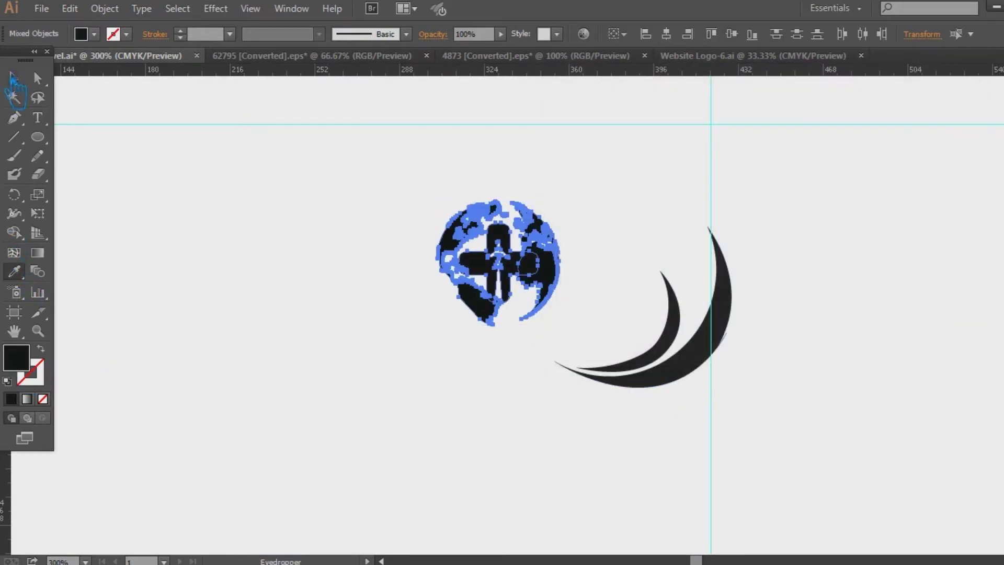
pyautogui.click(14, 79)
pyautogui.click(324, 208)
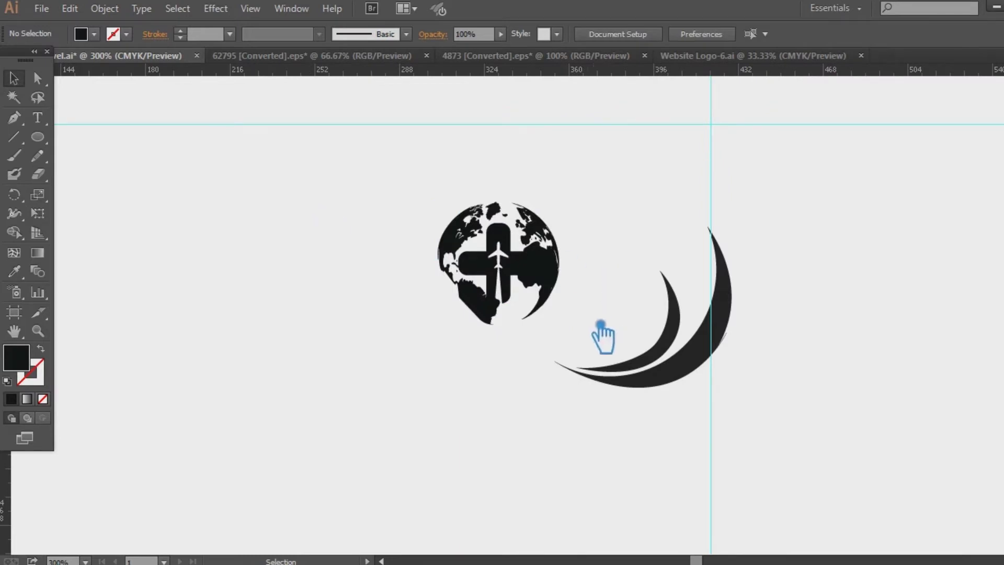
pyautogui.moveTo(603, 335); pyautogui.dragTo(393, 212)
pyautogui.hotkey('ctrl', 'g')
# - Place the grouped globe and cross on the intersection of the centre guides and fit the double swoosh around its lower right side
pyautogui.moveTo(654, 223); pyautogui.dragTo(460, 325)
pyautogui.moveTo(369, 386); pyautogui.dragTo(570, 242)
pyautogui.click(681, 367)
pyautogui.click(344, 349)
pyautogui.moveTo(400, 386); pyautogui.dragTo(624, 354)
pyautogui.hotkey('ctrl', '-')
pyautogui.hotkey('ctrl', '-')
pyautogui.hotkey('ctrl', '-')
pyautogui.moveTo(516, 322); pyautogui.dragTo(120, 191)
pyautogui.click(711, 410)
pyautogui.hotkey('ctrl', '+')
pyautogui.hotkey('ctrl', '+')
pyautogui.hotkey('ctrl', '+')
pyautogui.moveTo(709, 381); pyautogui.dragTo(582, 208)
pyautogui.click(454, 382)
pyautogui.click(616, 314)
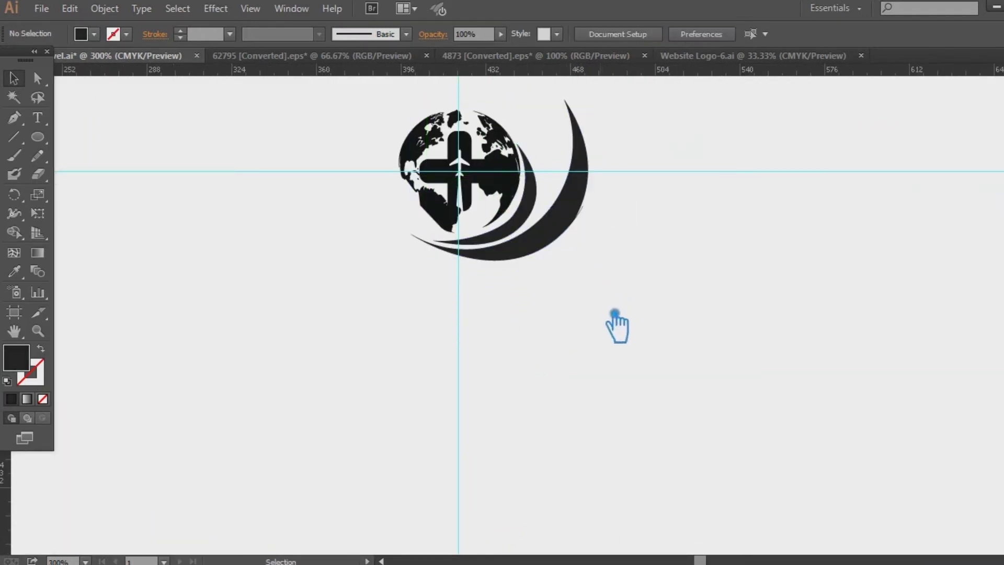
# - Ungroup the double swoosh and delete its smaller inner crescent
pyautogui.rightClick(522, 205)
pyautogui.click(561, 300)
pyautogui.click(565, 283)
pyautogui.click(525, 208)
pyautogui.click(654, 282)
# - Move the remaining crescent closer to the globe and nudge it upward around the lower right side
pyautogui.moveTo(567, 255); pyautogui.dragTo(527, 253)
pyautogui.press('Up')
pyautogui.press('Up')
pyautogui.press('Up')
pyautogui.press('Up')
pyautogui.press('Up')
pyautogui.press('Up')
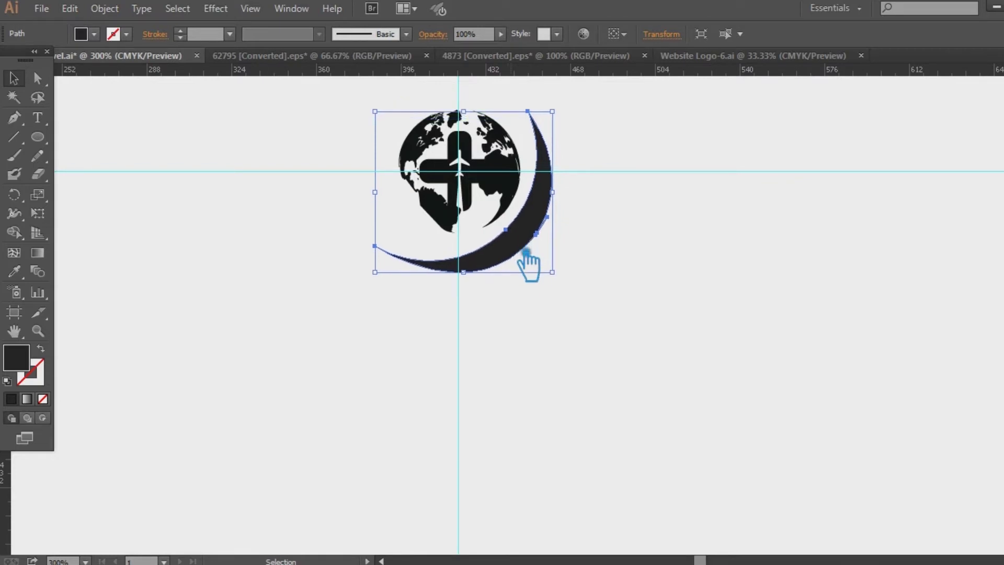
pyautogui.press('Up')
pyautogui.press('Up')
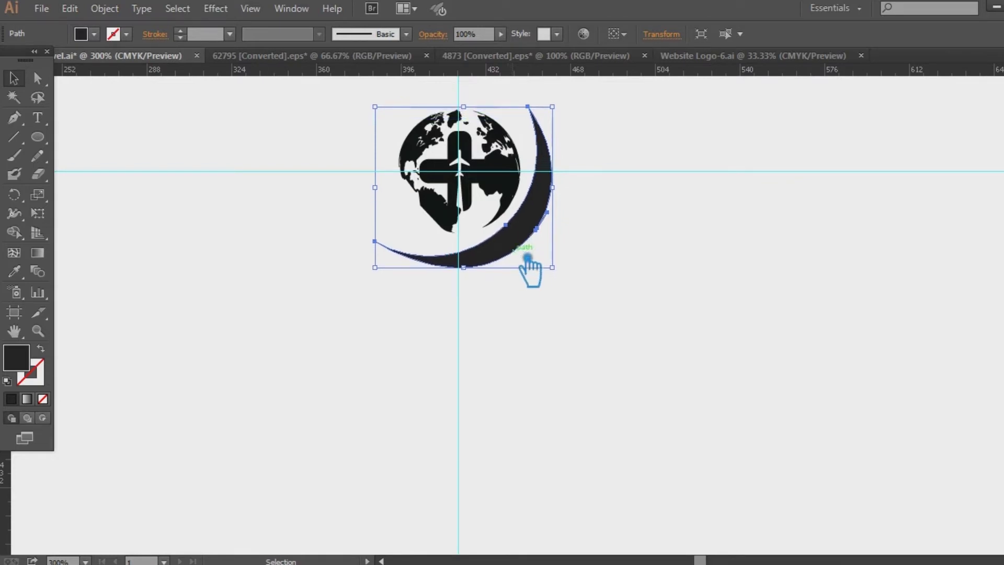
# - Delete the remaining swoosh crescent beside the globe
pyautogui.click(604, 282)
pyautogui.click(530, 244)
pyautogui.press('Delete')
# - Draw a large dark circle below the globe and overlap it with a slightly smaller copy to form a crescent
pyautogui.moveTo(37, 137); pyautogui.dragTo(104, 170)
pyautogui.moveTo(164, 213)
pyautogui.mouseDown()
pyautogui.moveTo(327, 410)
pyautogui.moveTo(373, 448)
pyautogui.mouseUp()
pyautogui.click(14, 78)
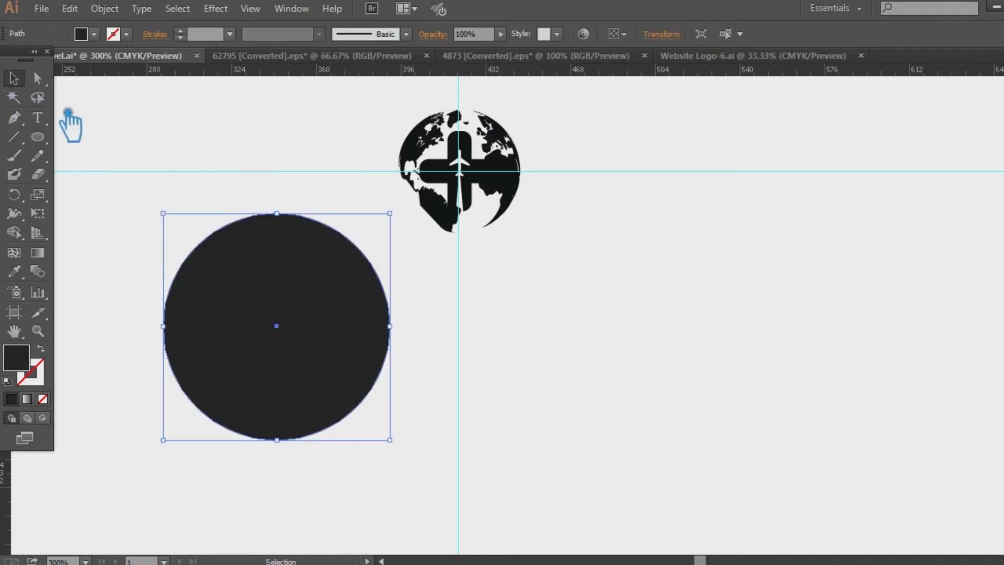
pyautogui.moveTo(411, 336); pyautogui.dragTo(388, 336)
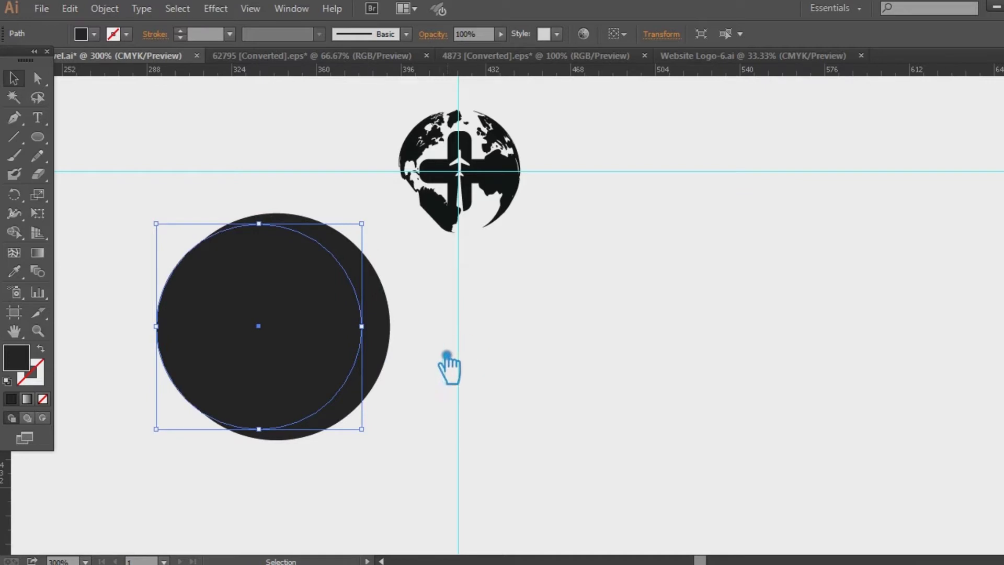
pyautogui.moveTo(376, 434); pyautogui.dragTo(380, 442)
pyautogui.keyDown('shift'); pyautogui.click(301, 327); pyautogui.keyUp('shift')
pyautogui.click(498, 381)
pyautogui.click(305, 320)
pyautogui.moveTo(305, 319); pyautogui.dragTo(230, 183)
# - Delete the two large overlapping circles beside the globe
pyautogui.click(377, 339)
pyautogui.click(392, 340)
pyautogui.click(390, 357)
pyautogui.click(413, 368)
pyautogui.click(121, 197)
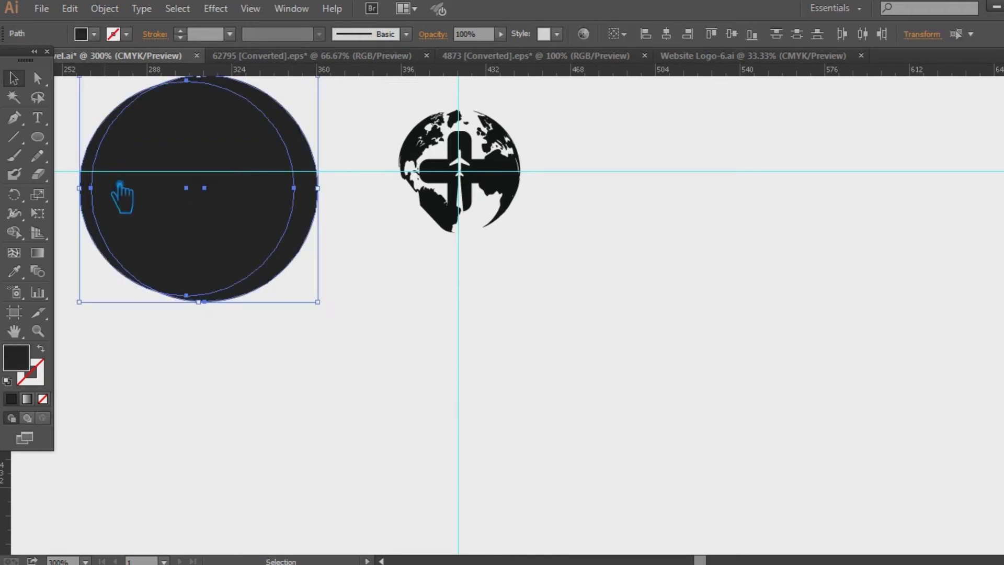
pyautogui.press('Delete')
# - Fill the small unfilled crescent path below the globe with the globe's near-black colour using the Eyedropper
pyautogui.moveTo(476, 473); pyautogui.dragTo(276, 336)
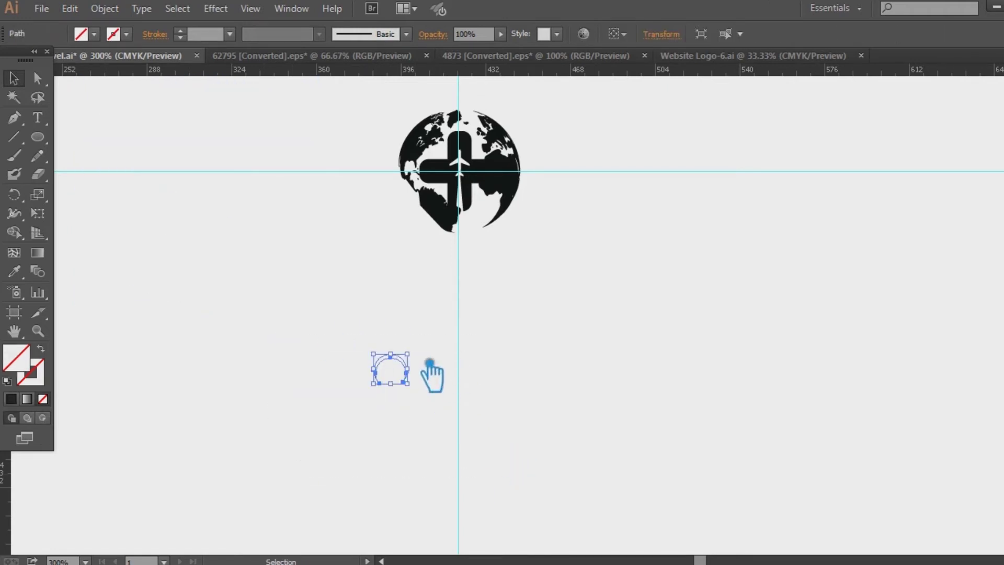
pyautogui.press('i')
pyautogui.click(484, 213)
pyautogui.press('v')
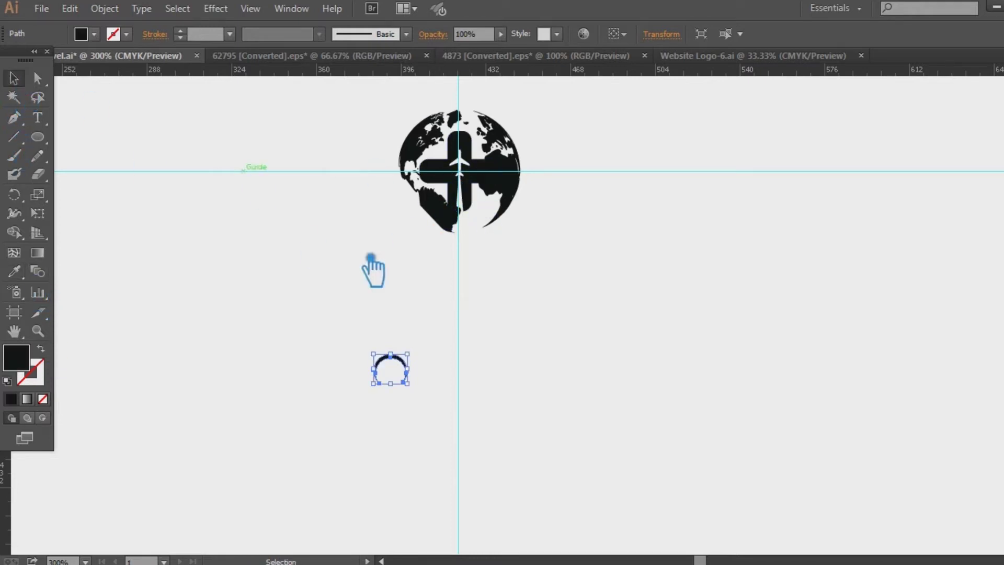
# - Rotate the small crescent to open upward, enlarge it and place it around the lower half of the globe
pyautogui.moveTo(412, 351); pyautogui.dragTo(331, 434)
pyautogui.click(436, 436)
pyautogui.click(386, 380)
pyautogui.moveTo(422, 390); pyautogui.dragTo(504, 485)
pyautogui.moveTo(400, 446); pyautogui.dragTo(476, 263)
pyautogui.click(537, 361)
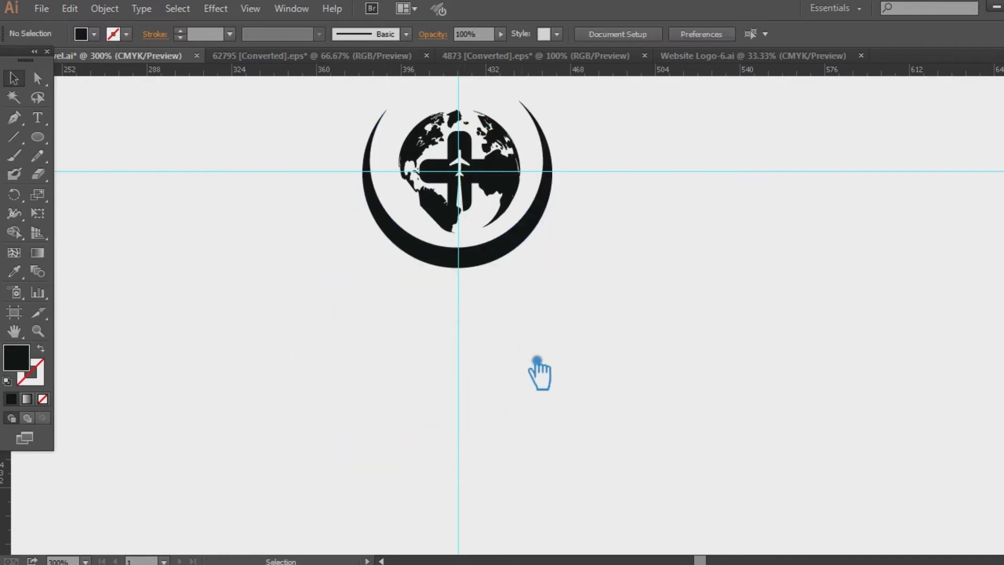
# - Scale up the grouped globe and cross inside the crescent, keeping it centred on the guides
pyautogui.click(512, 249)
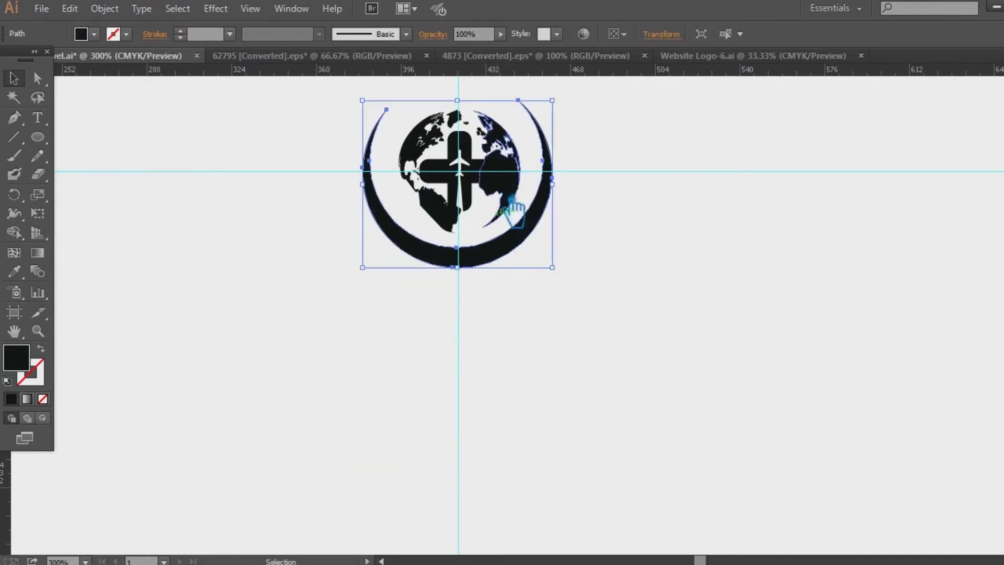
pyautogui.click(508, 202)
pyautogui.moveTo(607, 162); pyautogui.dragTo(615, 242)
pyautogui.moveTo(528, 189)
pyautogui.mouseDown()
pyautogui.moveTo(555, 195)
pyautogui.moveTo(537, 181)
pyautogui.mouseUp()
pyautogui.click(627, 237)
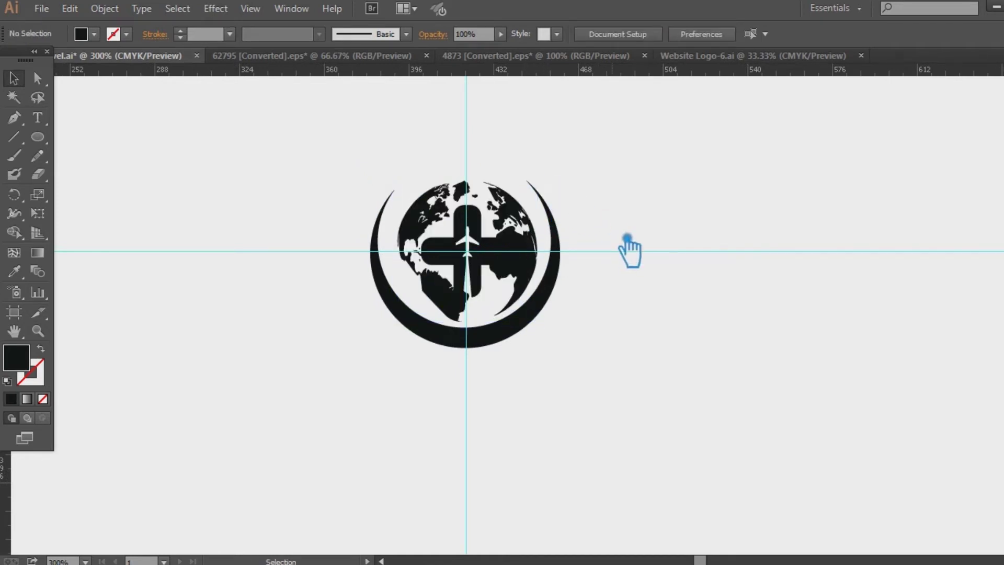
# - Nudge the bottom anchor point of the crescent's inner edge upward to thicken the crescent
pyautogui.click(486, 270)
pyautogui.click(587, 276)
pyautogui.click(505, 272)
pyautogui.click(479, 342)
pyautogui.press('a')
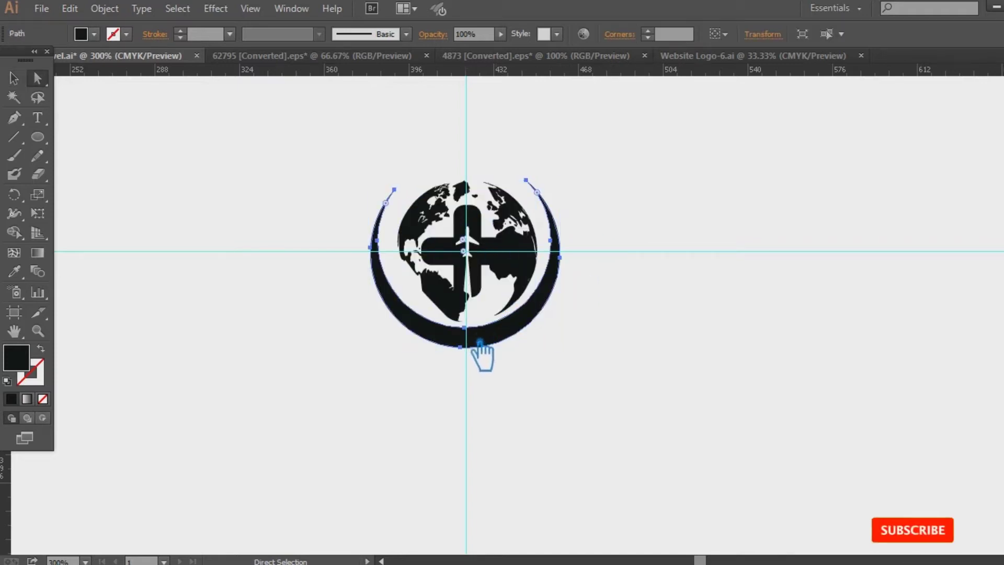
pyautogui.click(479, 343)
pyautogui.click(550, 361)
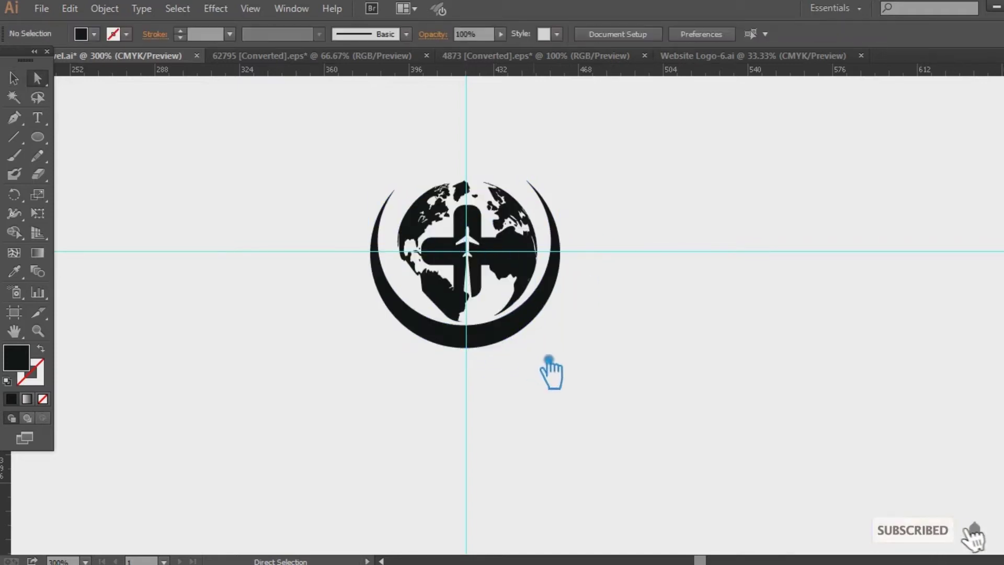
# - Nudge the right, left and bottom anchor points of the crescent's inner edge further toward the globe
pyautogui.click(560, 257)
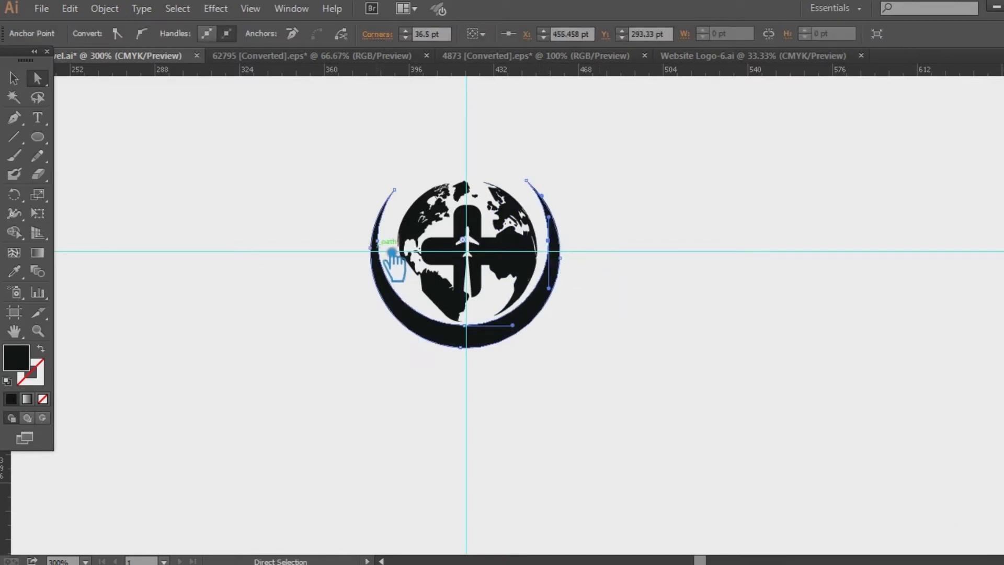
pyautogui.click(378, 240)
pyautogui.press('Right')
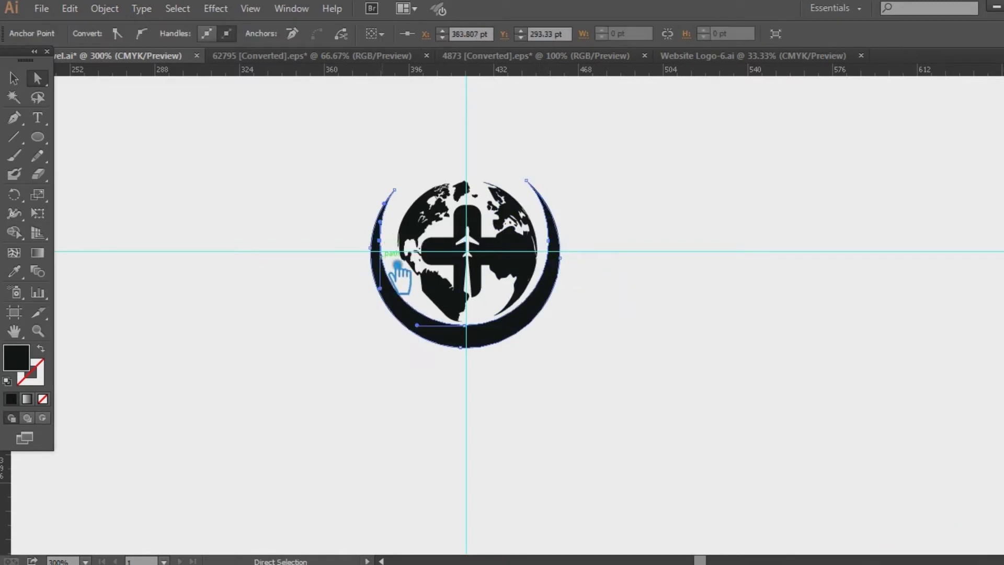
pyautogui.click(465, 325)
pyautogui.press('Up')
pyautogui.click(548, 241)
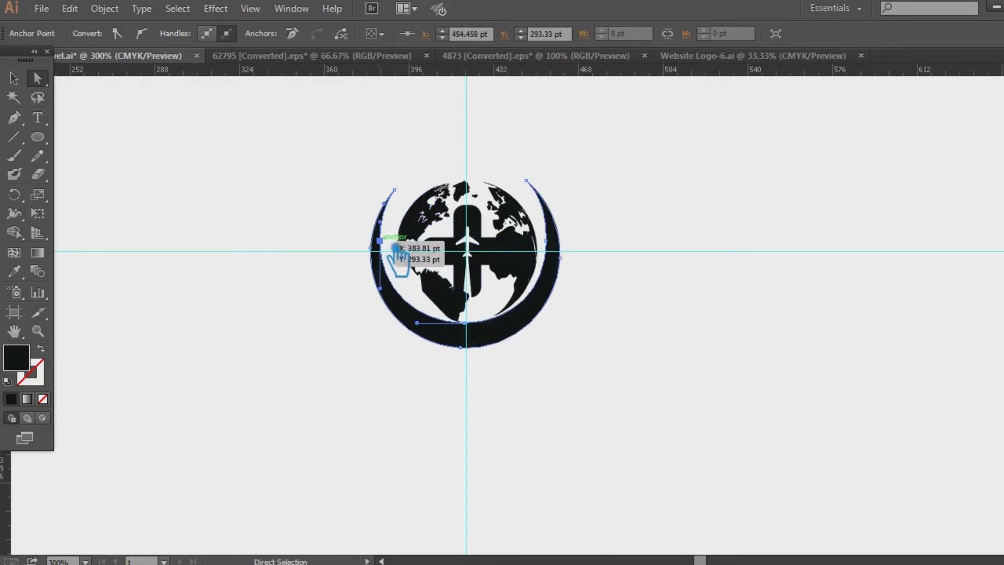
# - Align the globe group and the crescent on their horizontal centres
pyautogui.click(635, 252)
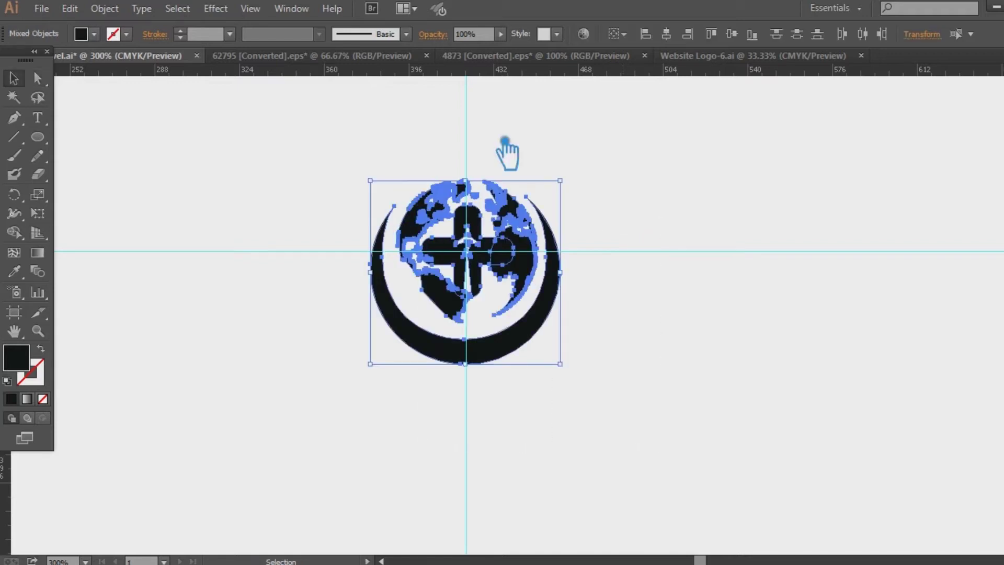
pyautogui.click(668, 34)
pyautogui.click(709, 241)
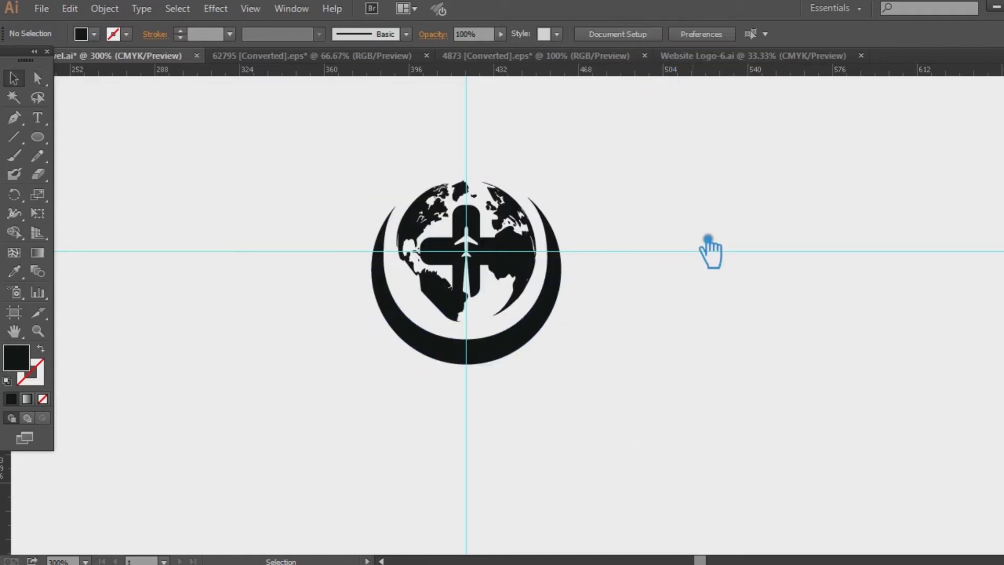
# - Nudge the left and right anchor points of the crescent's inner edge outward and save the document
pyautogui.press('a')
pyautogui.click(388, 267)
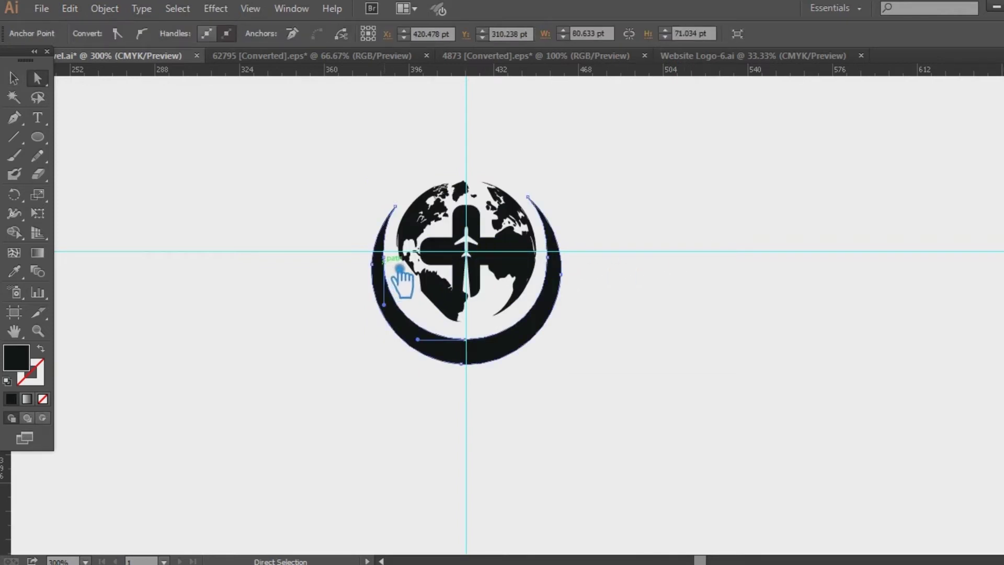
pyautogui.press('Left')
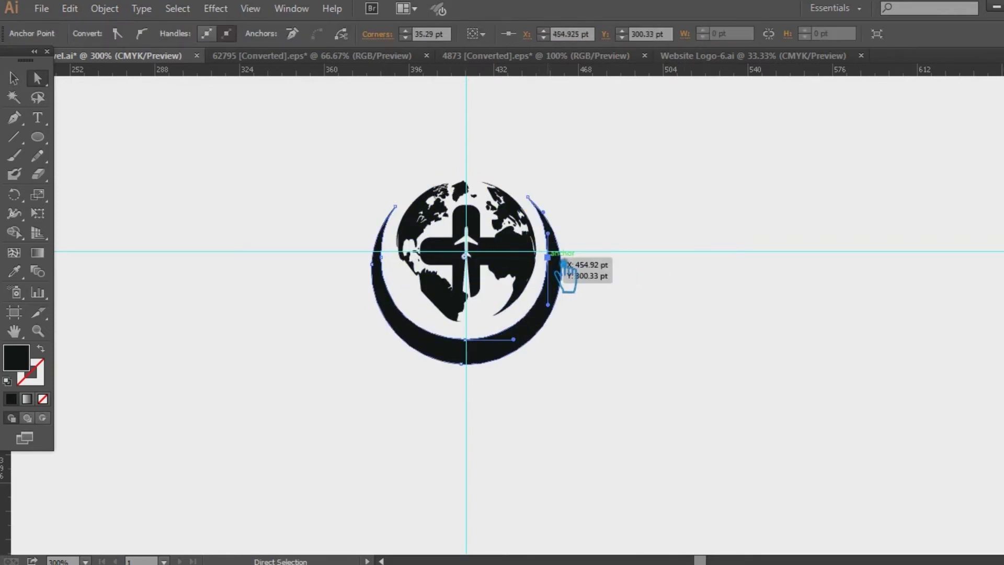
pyautogui.click(690, 274)
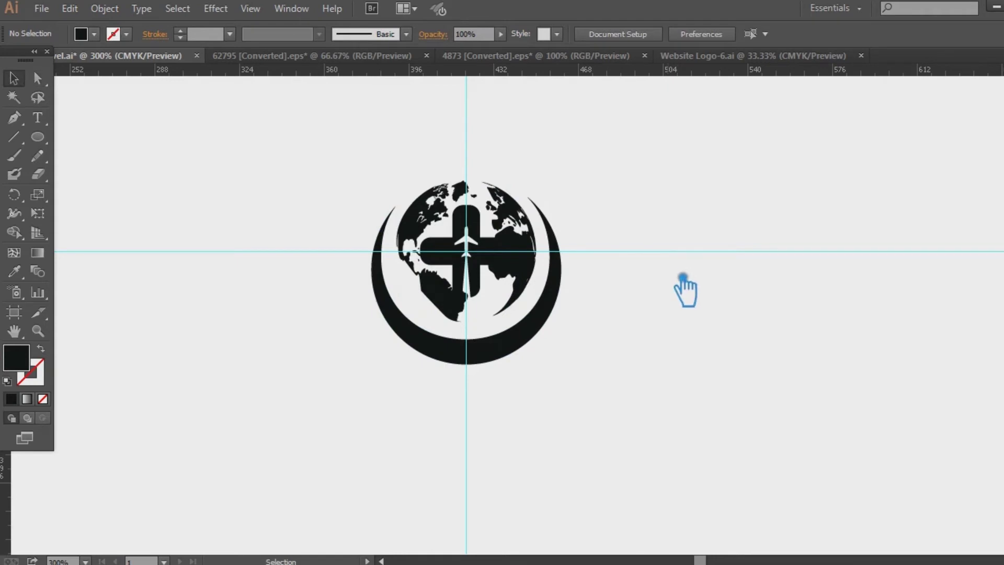
pyautogui.hotkey('ctrl', 's')
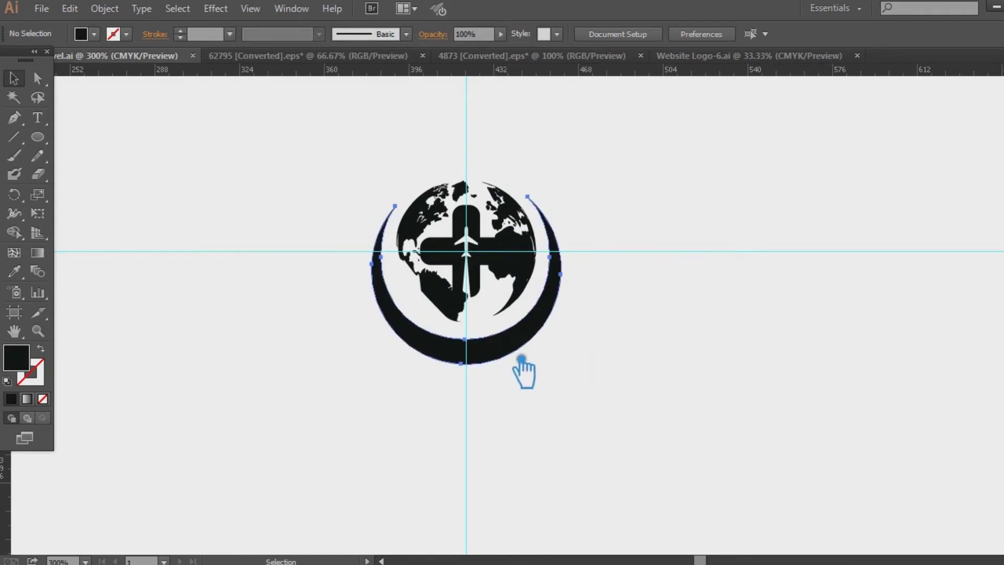
# - Nudge the crescent upward and scale it down slightly so it sits closer around the globe
pyautogui.click(516, 346)
pyautogui.press('Up')
pyautogui.press('Up')
pyautogui.moveTo(562, 192); pyautogui.dragTo(556, 197)
pyautogui.click(625, 209)
pyautogui.moveTo(592, 408); pyautogui.dragTo(267, 128)
pyautogui.click(649, 290)
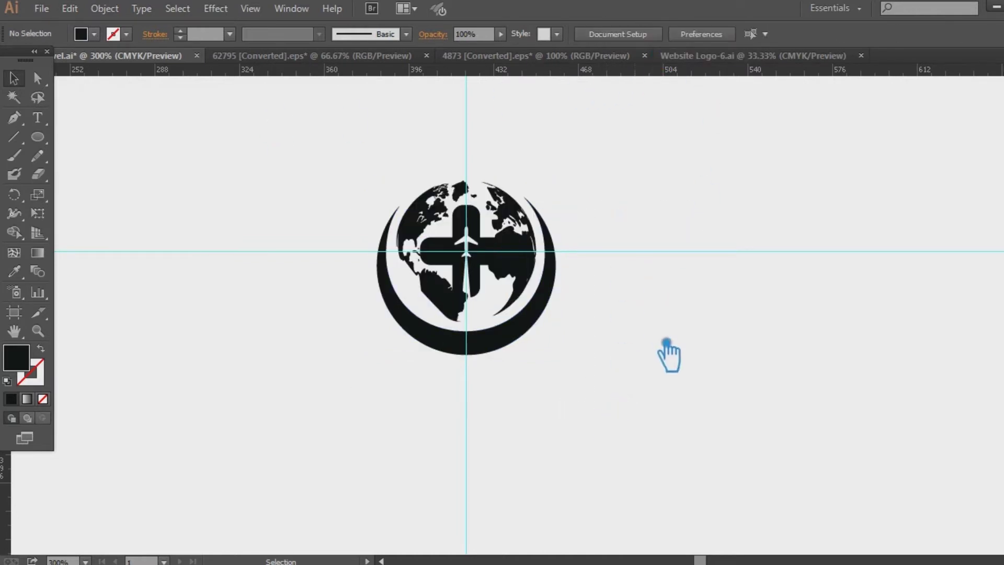
# - Nudge the globe and cross slightly down and group them with the crescent
pyautogui.click(531, 261)
pyautogui.click(663, 280)
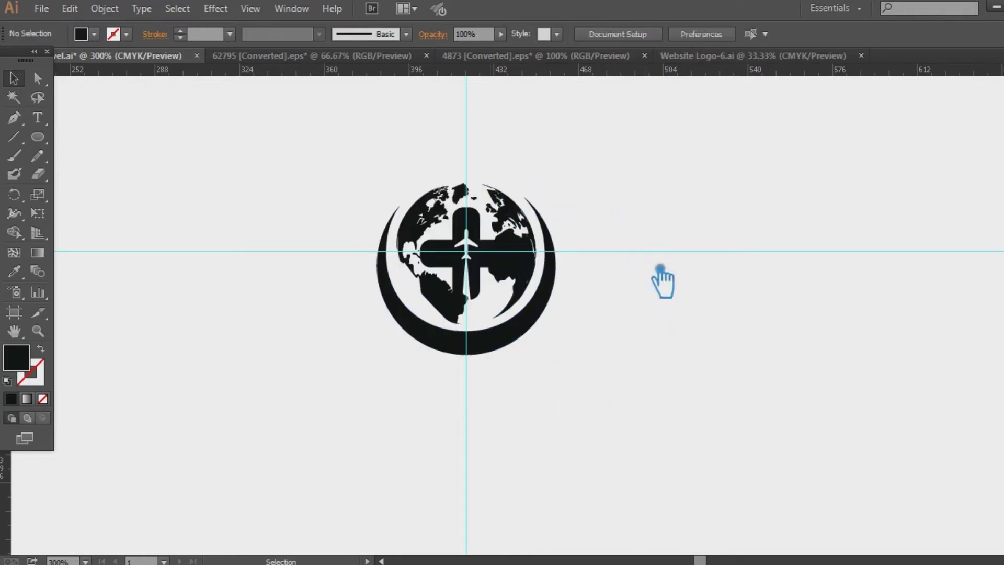
pyautogui.moveTo(618, 409); pyautogui.dragTo(283, 181)
pyautogui.hotkey('ctrl', 'g')
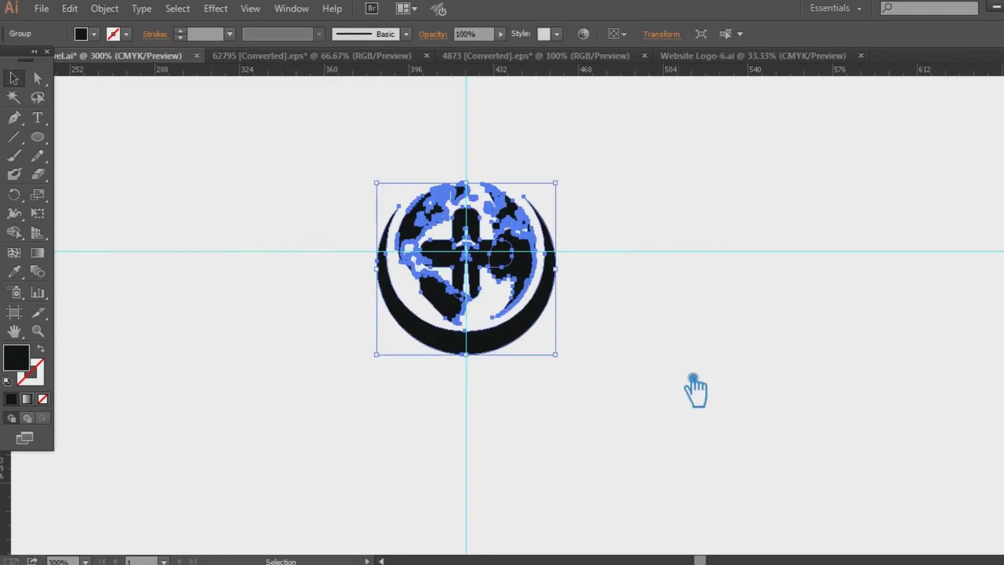
# - Ungroup the logo twice so the crescent, globe and cross are separate objects
pyautogui.click(691, 388)
pyautogui.rightClick(480, 252)
pyautogui.click(548, 278)
pyautogui.click(498, 261)
pyautogui.rightClick(484, 252)
pyautogui.click(542, 348)
pyautogui.click(695, 306)
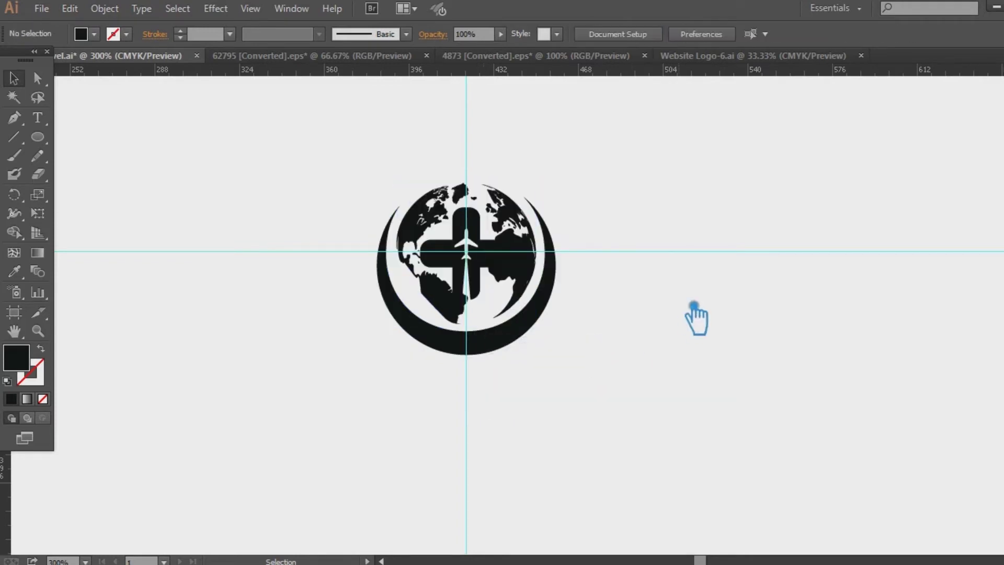
# - Fill the cross with bright cyan 05d0e5
pyautogui.click(492, 264)
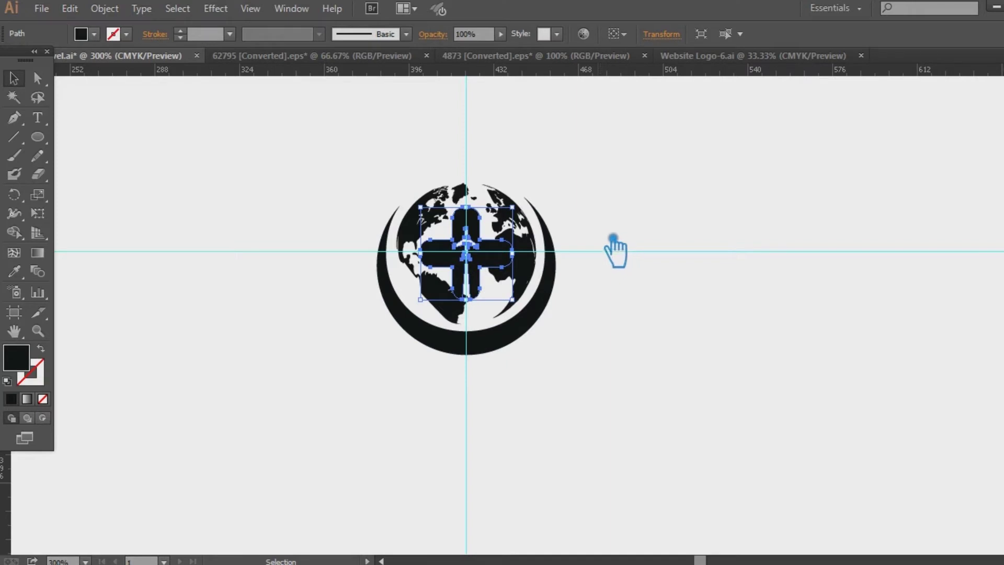
pyautogui.doubleClick(17, 358)
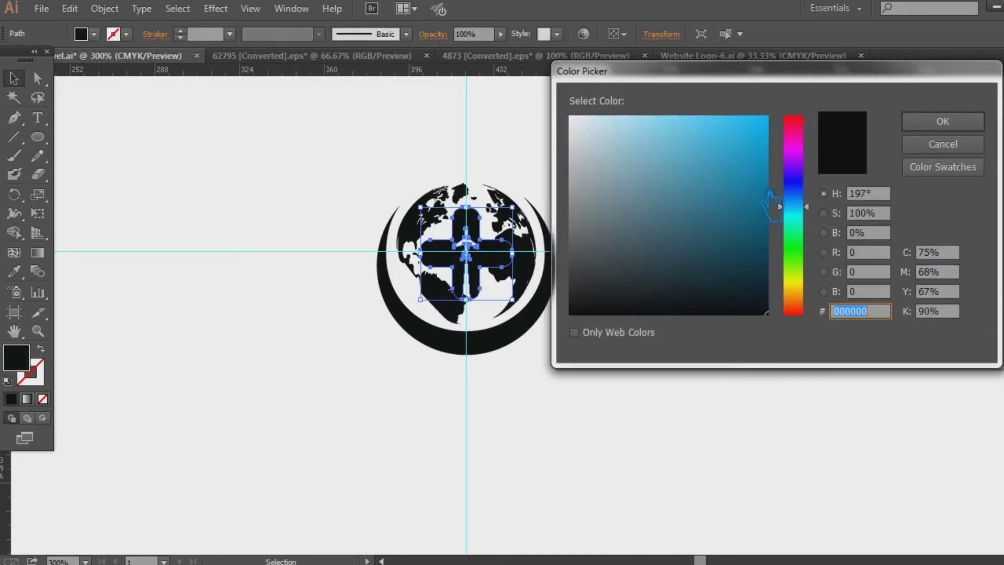
pyautogui.click(762, 134)
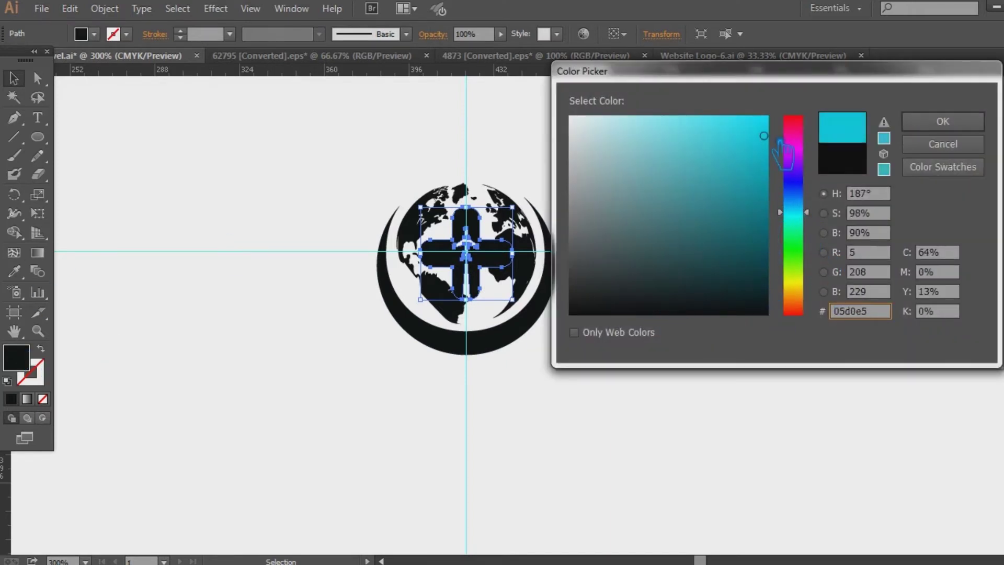
pyautogui.click(943, 121)
pyautogui.click(676, 231)
# - Change the cross's fill to a darker teal
pyautogui.click(492, 254)
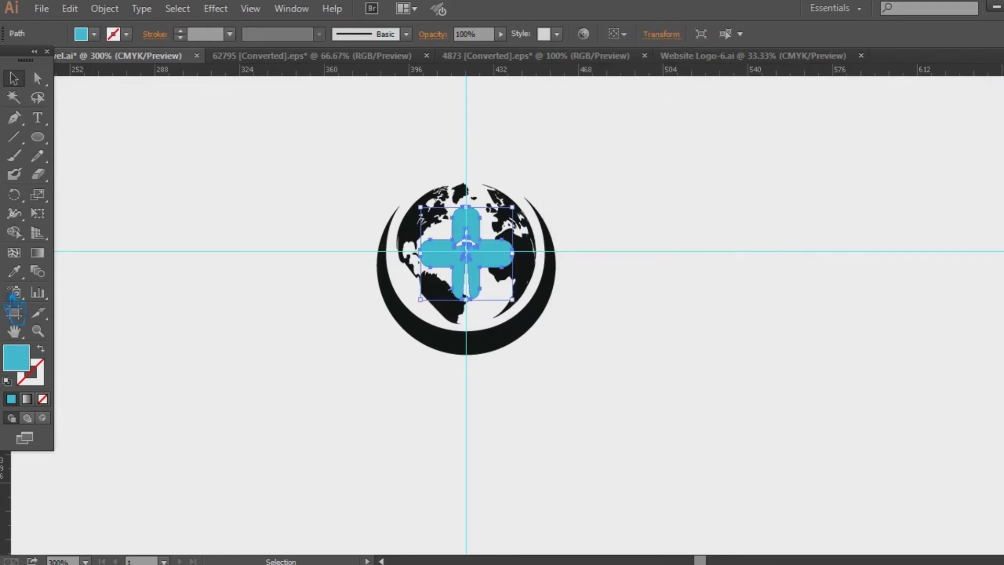
pyautogui.doubleClick(27, 358)
pyautogui.click(766, 179)
pyautogui.click(943, 121)
pyautogui.click(580, 282)
# - Copy the cross's teal fill to the globe with the Eyedropper
pyautogui.click(523, 261)
pyautogui.click(14, 272)
pyautogui.click(492, 260)
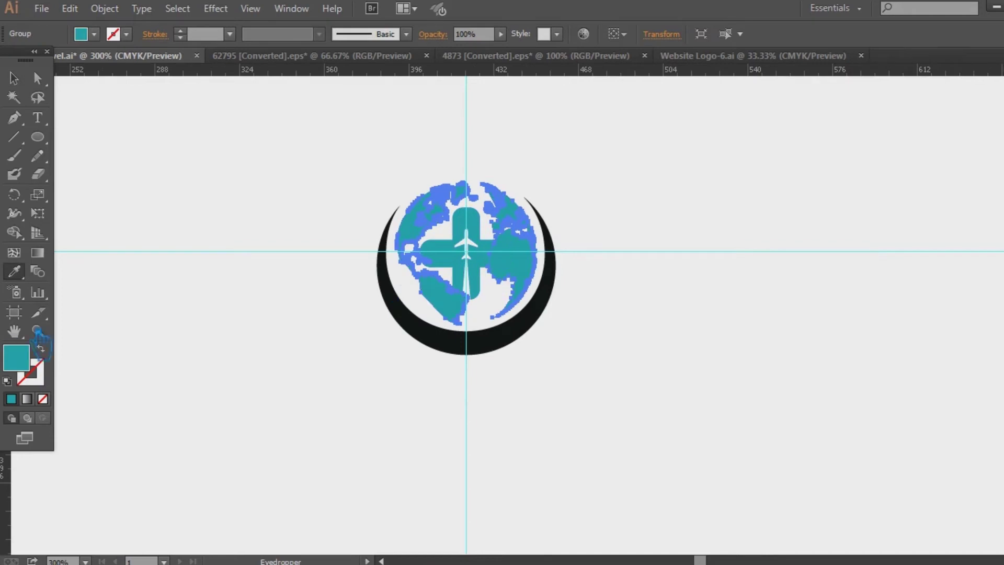
# - Try a darker teal fill on the globe
pyautogui.doubleClick(24, 358)
pyautogui.click(792, 215)
pyautogui.click(920, 122)
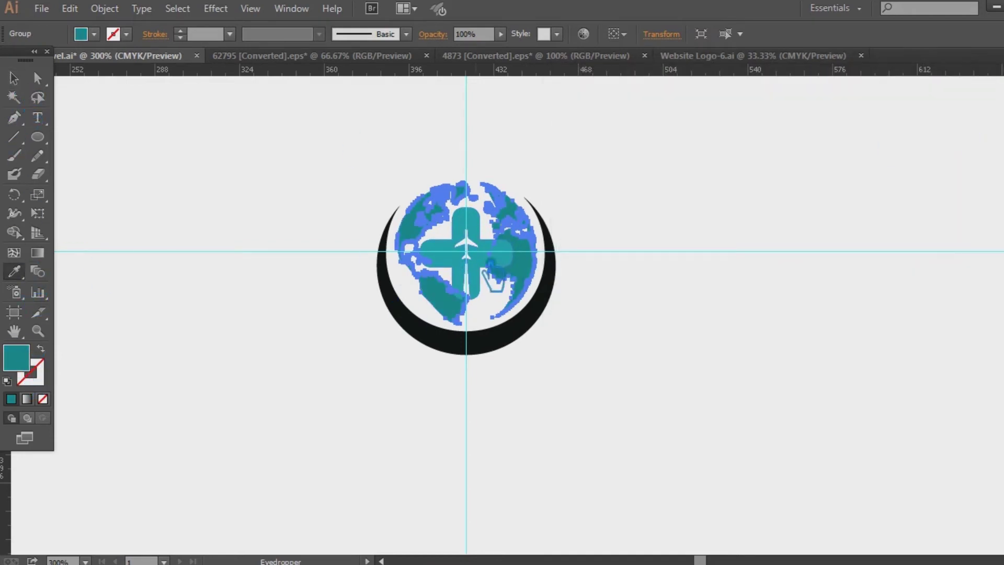
# - Set the cross's fill to the lighter turquoise 00d8d8 so it stands out from the globe
pyautogui.click(14, 78)
pyautogui.click(588, 258)
pyautogui.click(489, 269)
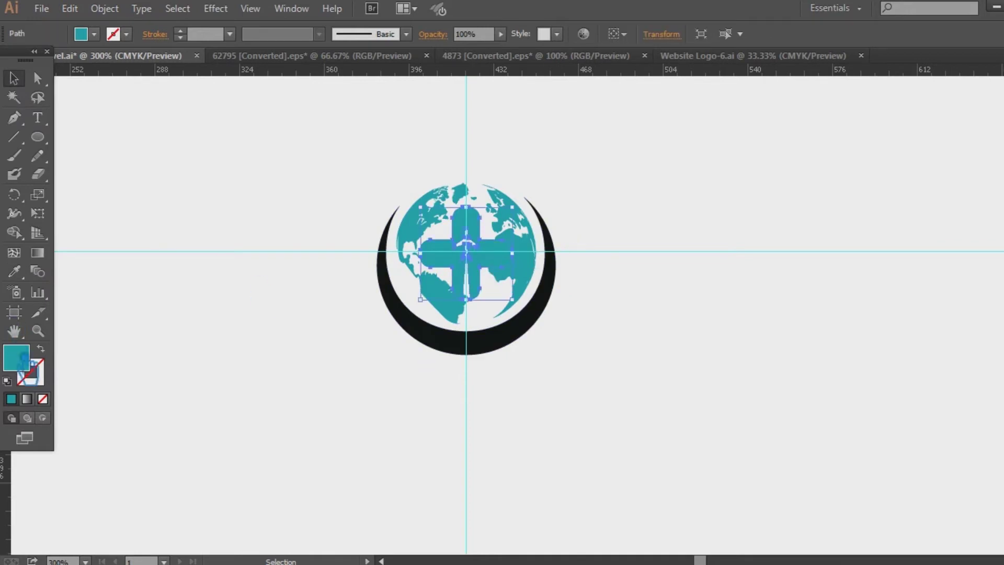
pyautogui.doubleClick(24, 357)
pyautogui.moveTo(766, 168); pyautogui.dragTo(781, 146)
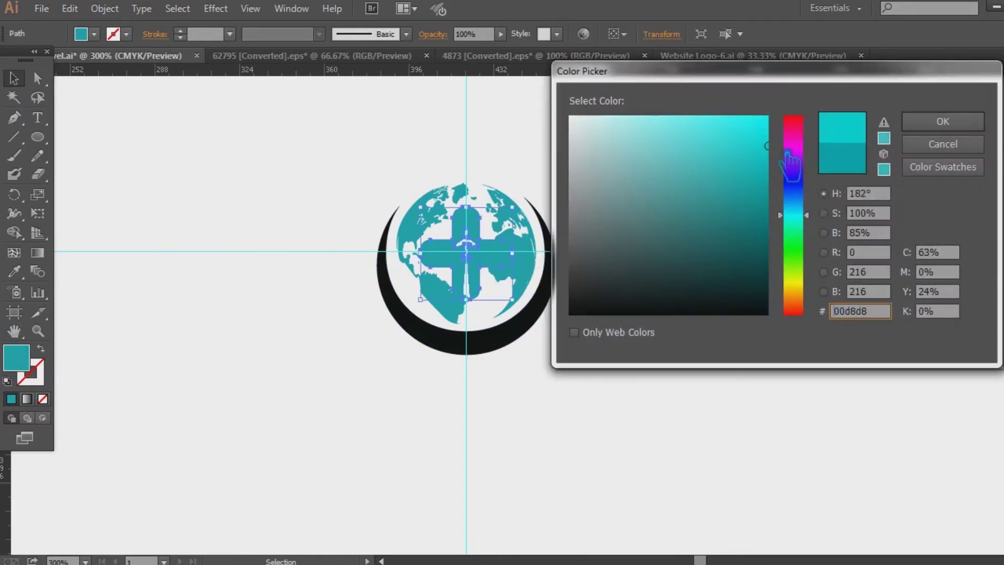
pyautogui.click(975, 124)
pyautogui.click(834, 197)
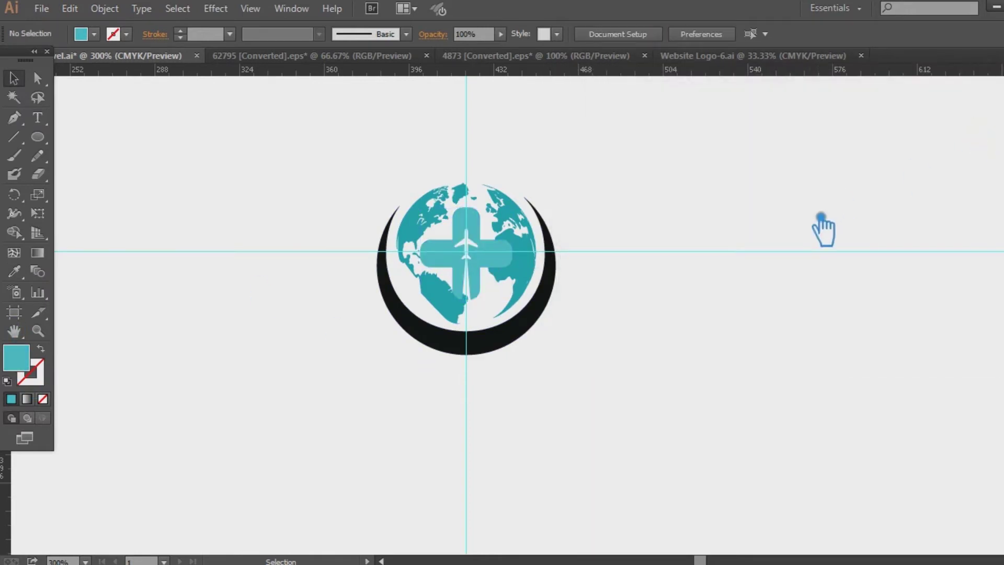
# - Duplicate the airplane cross in place and hide one of the two copies
pyautogui.hotkey('ctrl', '+')
pyautogui.hotkey('ctrl', '+')
pyautogui.moveTo(775, 285); pyautogui.dragTo(842, 377)
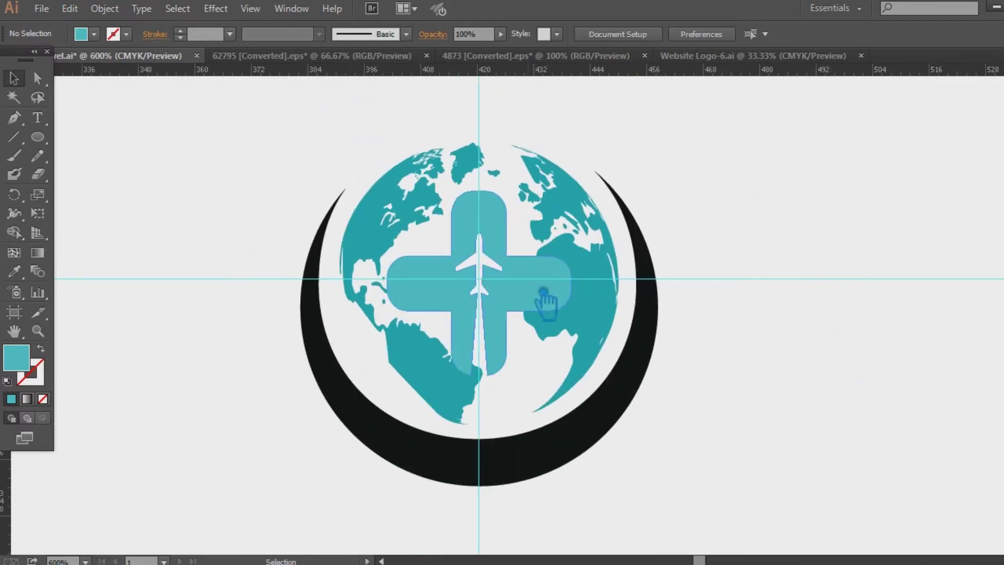
pyautogui.click(549, 291)
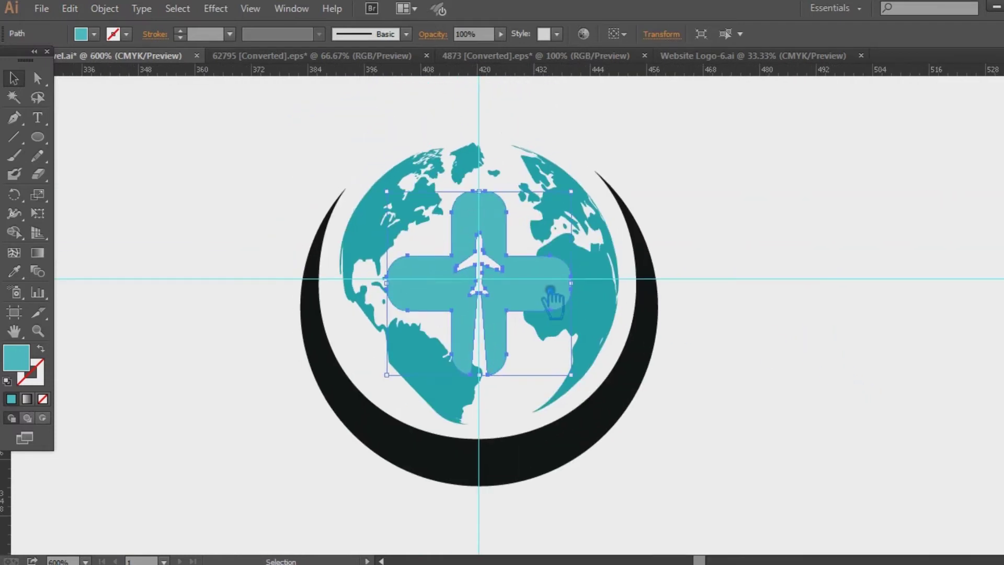
pyautogui.hotkey('ctrl', 'shift', 'a')
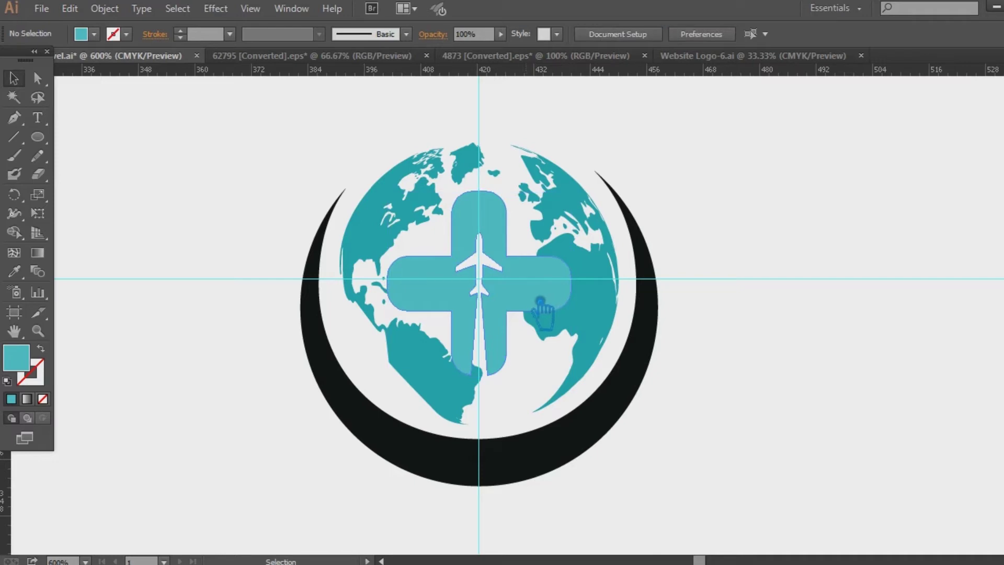
pyautogui.click(536, 309)
pyautogui.click(116, 9)
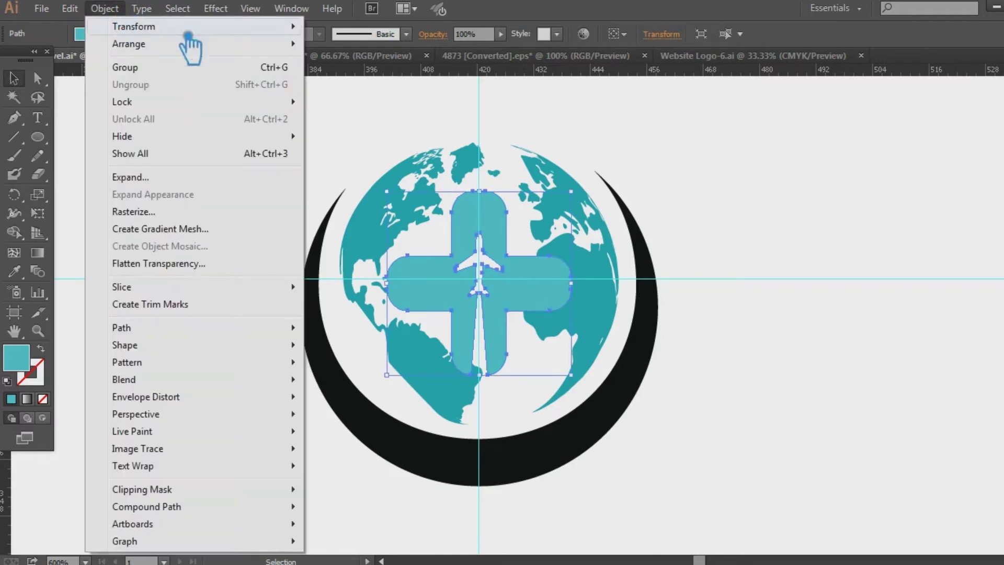
pyautogui.click(811, 182)
# - Delete the anchor points of the airplane cut-out's nose, wings and body from the cross with the Pen tool
pyautogui.hotkey('ctrl', '+')
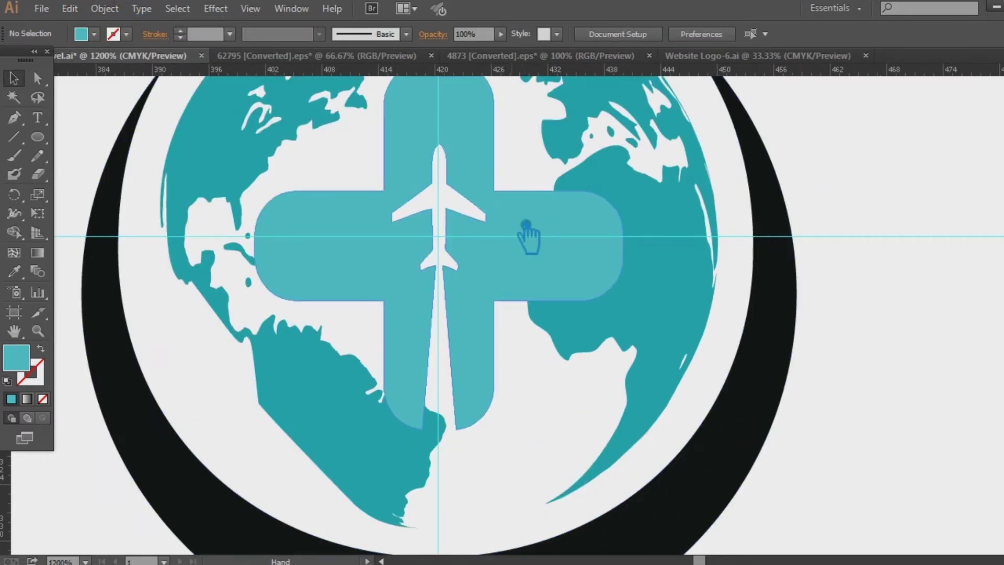
pyautogui.moveTo(528, 234); pyautogui.dragTo(546, 286)
pyautogui.click(546, 286)
pyautogui.press('p')
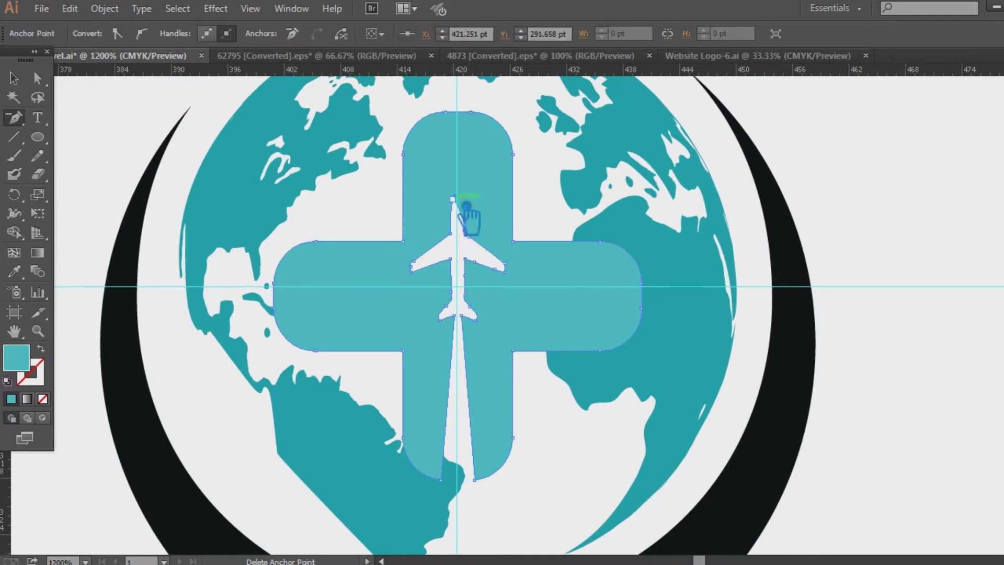
pyautogui.click(480, 241)
pyautogui.press('Return')
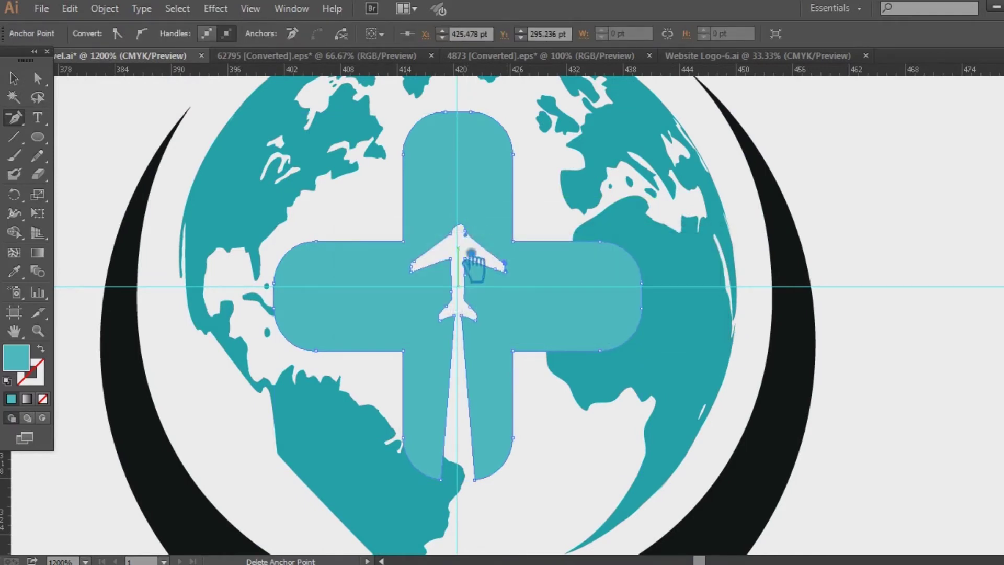
pyautogui.click(464, 244)
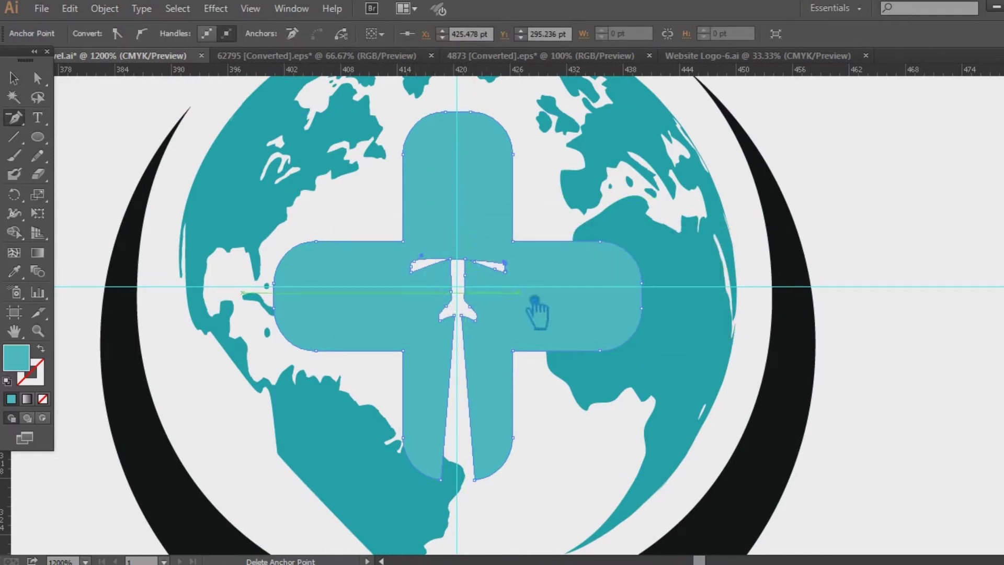
pyautogui.press('Delete')
pyautogui.press('Delete')
pyautogui.hotkey('ctrl', 'z')
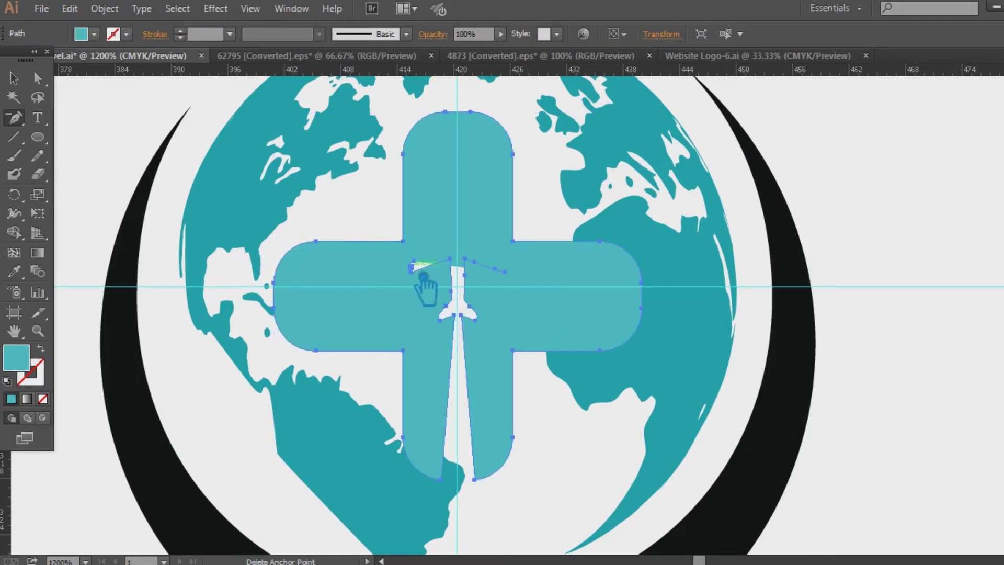
pyautogui.click(412, 271)
pyautogui.click(483, 265)
pyautogui.press('Return')
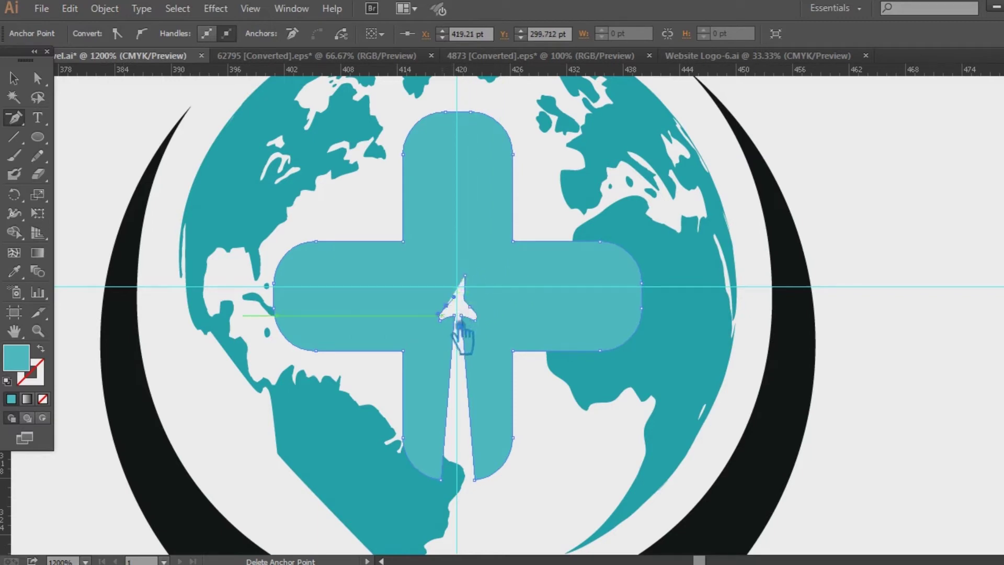
# - Delete the remaining anchor points of the airplane's tail and trail cut-out from the cross
pyautogui.hotkey('ctrl', 'z')
pyautogui.click(477, 283)
pyautogui.click(459, 313)
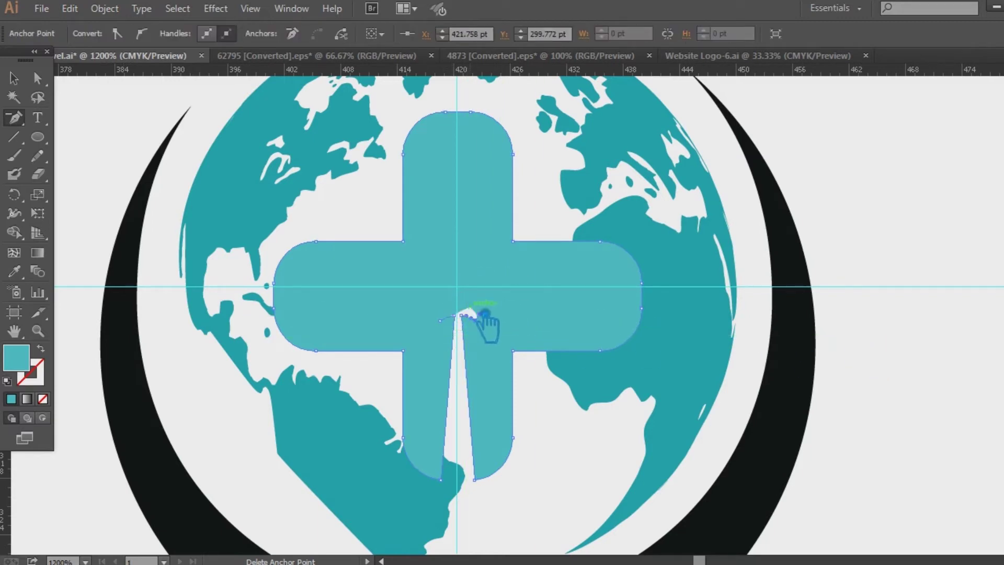
pyautogui.click(475, 320)
pyautogui.click(461, 316)
pyautogui.click(455, 316)
pyautogui.click(441, 321)
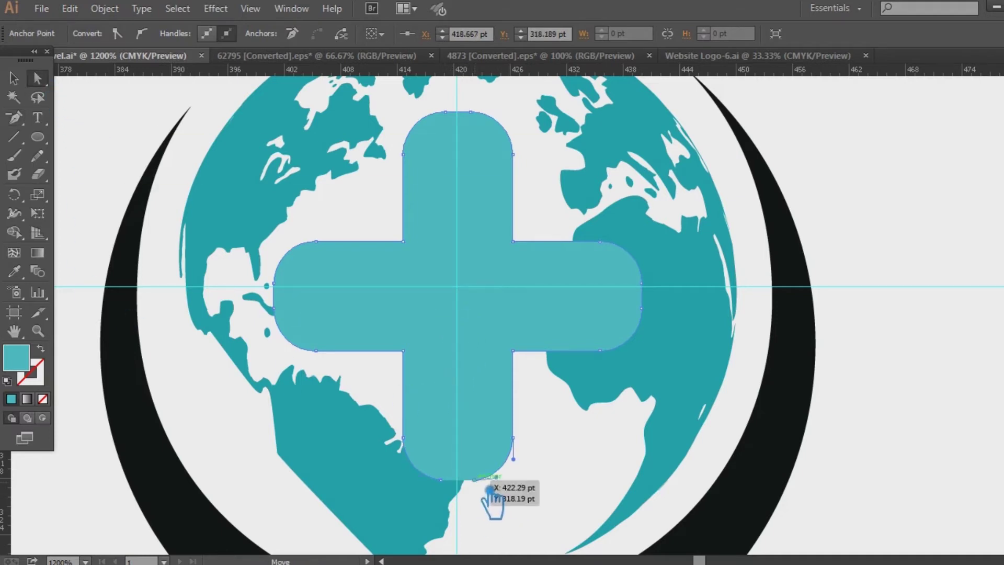
# - Join the two open end points at the bottom of the cross to close its outline
pyautogui.press('a')
pyautogui.rightClick(454, 485)
pyautogui.click(529, 337)
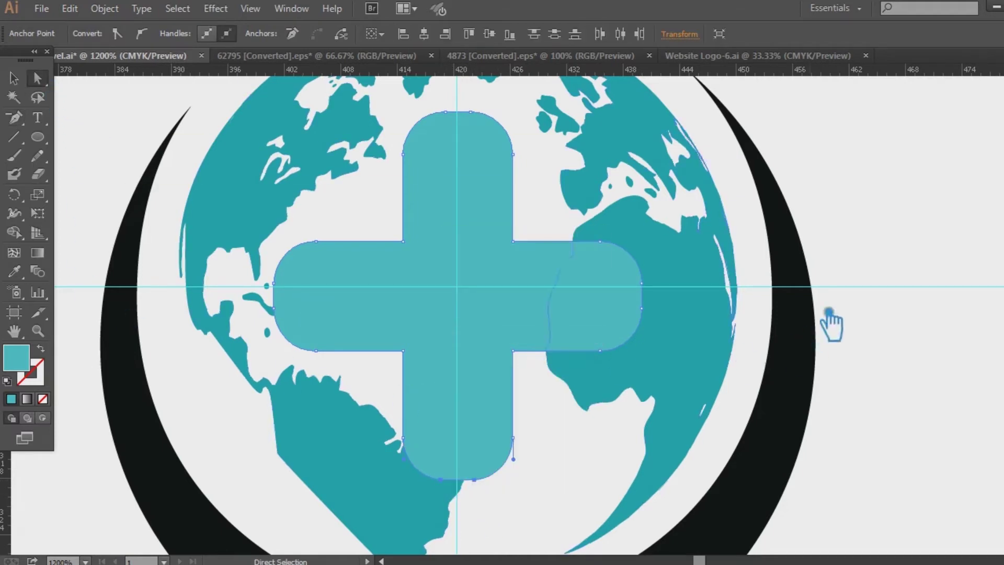
pyautogui.click(889, 301)
# - Offset the plain cross's path by 1.5 pt with miter joins and a miter limit of 4
pyautogui.click(602, 340)
pyautogui.click(104, 8)
pyautogui.moveTo(120, 335)
pyautogui.click(413, 386)
pyautogui.click(682, 267)
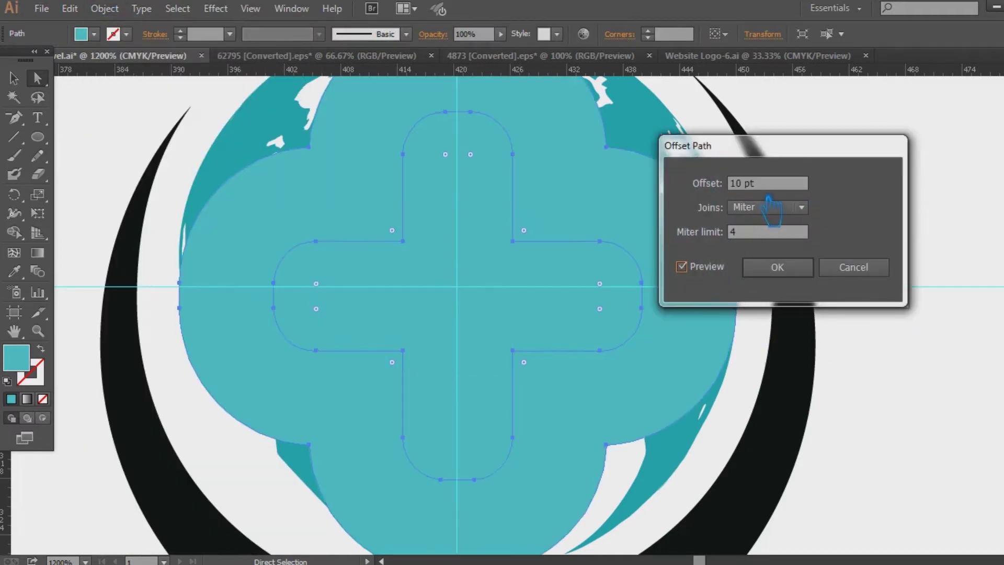
pyautogui.click(759, 232)
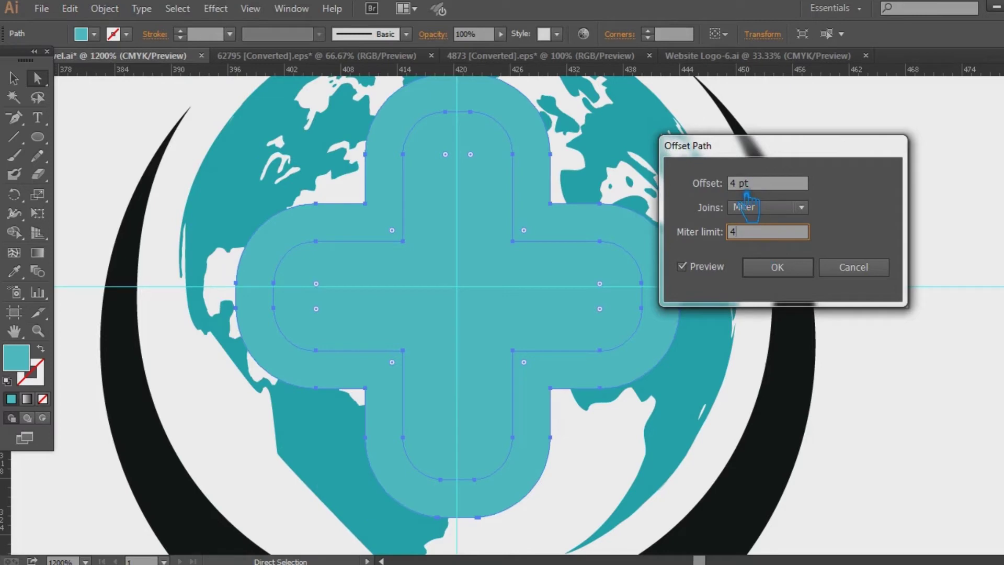
pyautogui.click(764, 236)
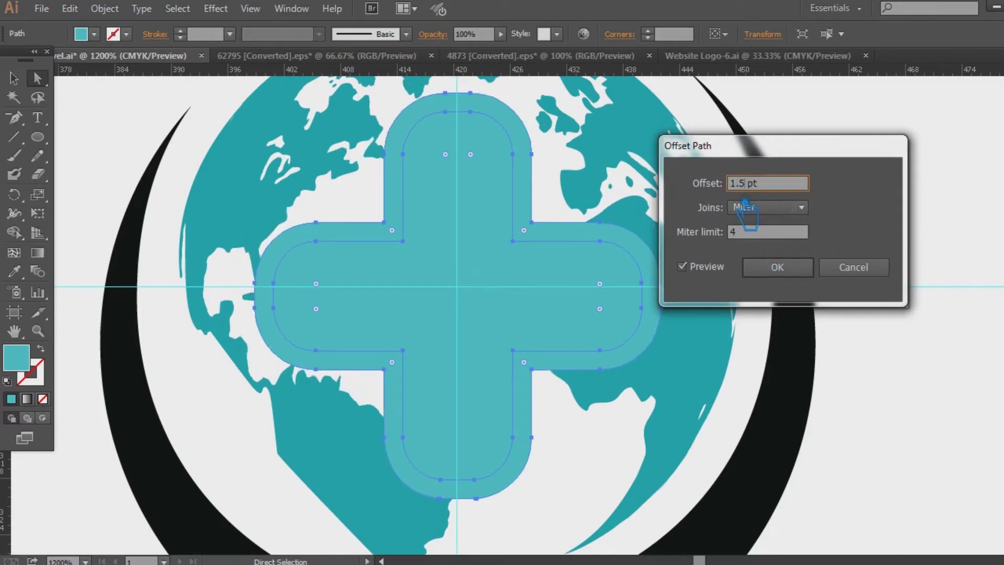
pyautogui.click(801, 272)
pyautogui.click(867, 292)
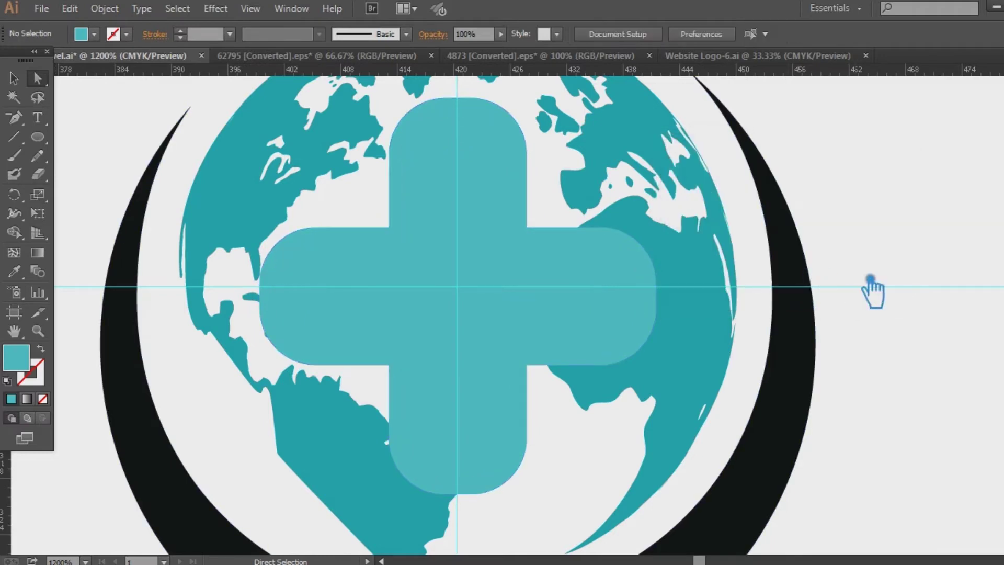
# - Duplicate the globe group and move the copy well away from the logo
pyautogui.hotkey('ctrl', '-')
pyautogui.hotkey('ctrl', '-')
pyautogui.hotkey('ctrl', '-')
pyautogui.hotkey('ctrl', '-')
pyautogui.hotkey('ctrl', '-')
pyautogui.hotkey('ctrl', '-')
pyautogui.moveTo(535, 331); pyautogui.dragTo(417, 348)
pyautogui.hotkey('ctrl', 'z')
pyautogui.click(419, 418)
pyautogui.click(14, 78)
pyautogui.click(509, 298)
pyautogui.moveTo(509, 297); pyautogui.dragTo(166, 408)
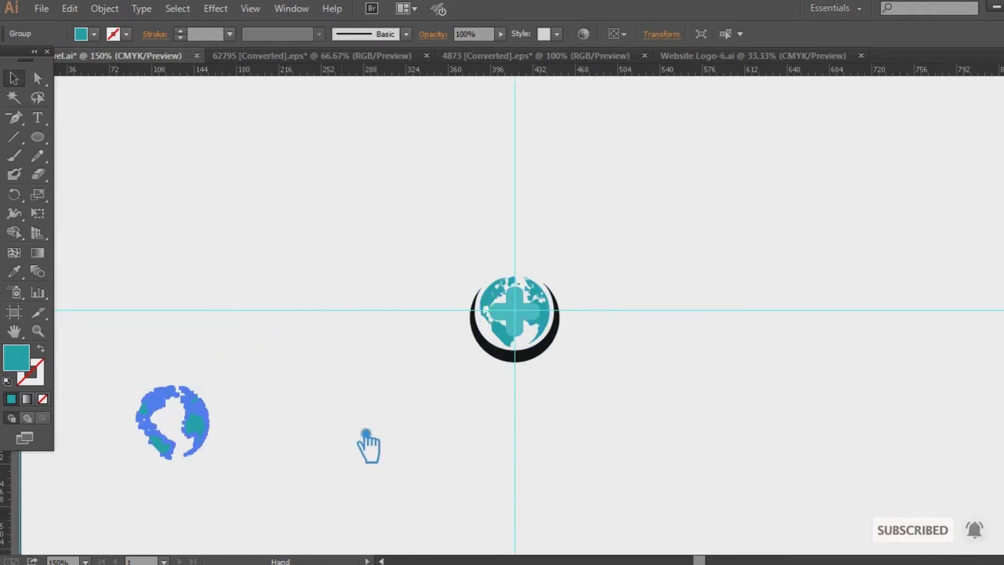
pyautogui.moveTo(348, 449); pyautogui.dragTo(728, 294)
pyautogui.moveTo(581, 273); pyautogui.dragTo(99, 403)
pyautogui.click(628, 301)
pyautogui.moveTo(654, 288); pyautogui.dragTo(339, 418)
# - Divide the globe with the plain cross and its offset outline using Pathfinder Divide, and ungroup the resulting pieces
pyautogui.hotkey('ctrl', '=')
pyautogui.hotkey('ctrl', '=')
pyautogui.hotkey('ctrl', '=')
pyautogui.hotkey('ctrl', '=')
pyautogui.moveTo(365, 366); pyautogui.dragTo(150, 429)
pyautogui.click(577, 237)
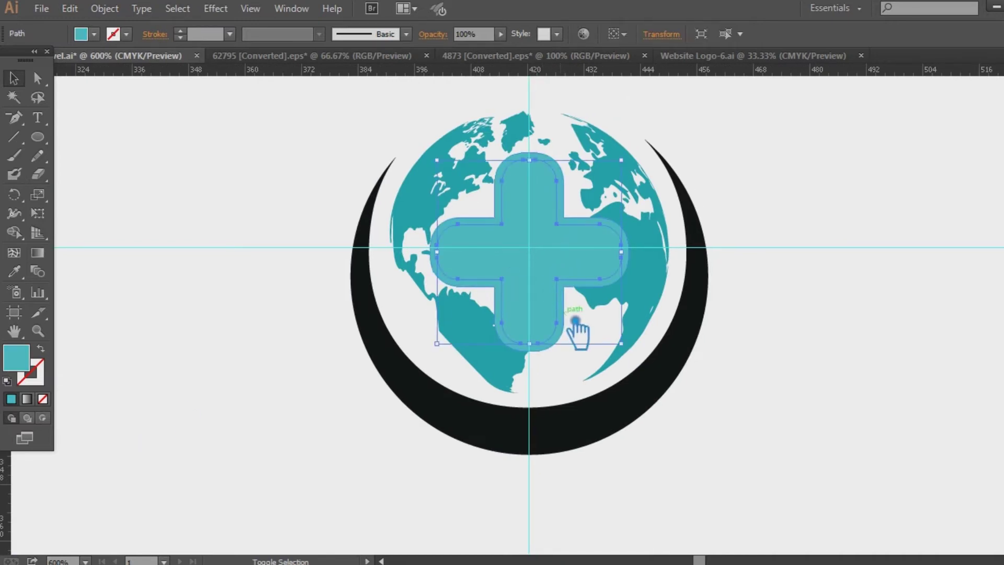
pyautogui.keyDown('shift'); pyautogui.click(662, 302); pyautogui.keyUp('shift')
pyautogui.hotkey('ctrl', 'shift', 'F9')
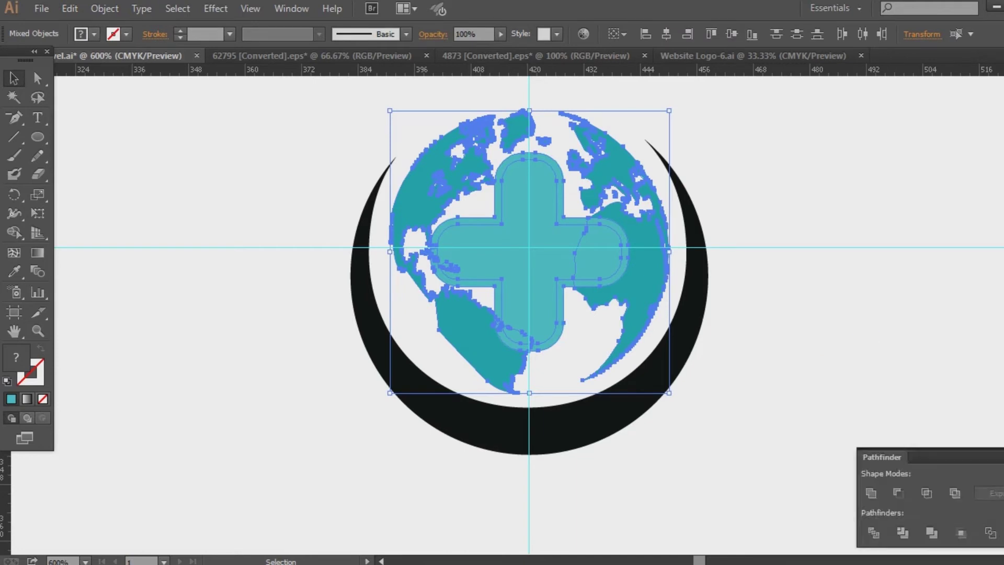
pyautogui.click(879, 534)
pyautogui.hotkey('ctrl', 'shift', 'F9')
pyautogui.click(815, 370)
pyautogui.rightClick(570, 246)
pyautogui.click(621, 334)
pyautogui.click(790, 294)
# - Delete the divided plain cross and offset band pieces, leaving a cross-shaped gap in the globe
pyautogui.click(556, 267)
pyautogui.press('Delete')
pyautogui.click(597, 247)
pyautogui.press('Delete')
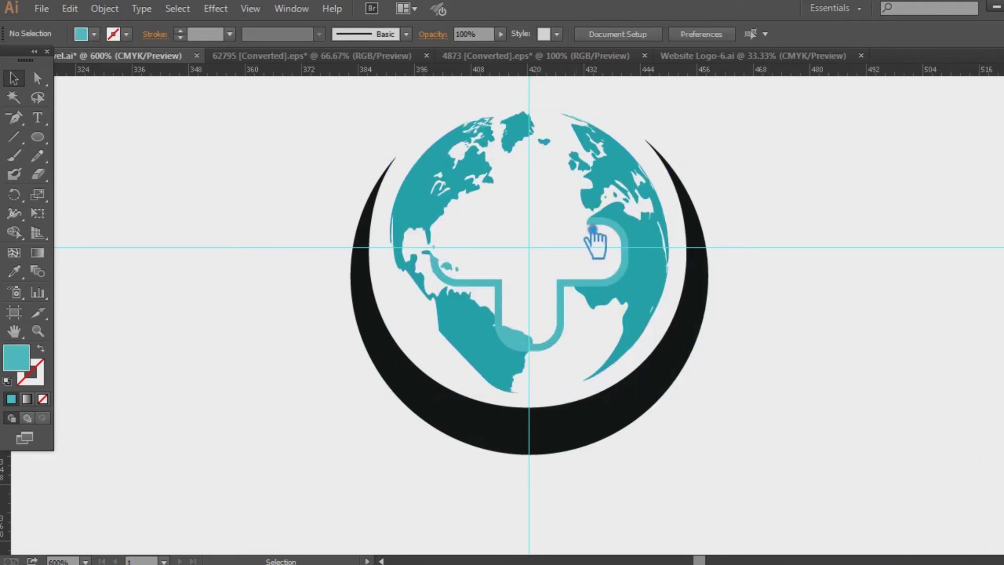
pyautogui.press('Delete')
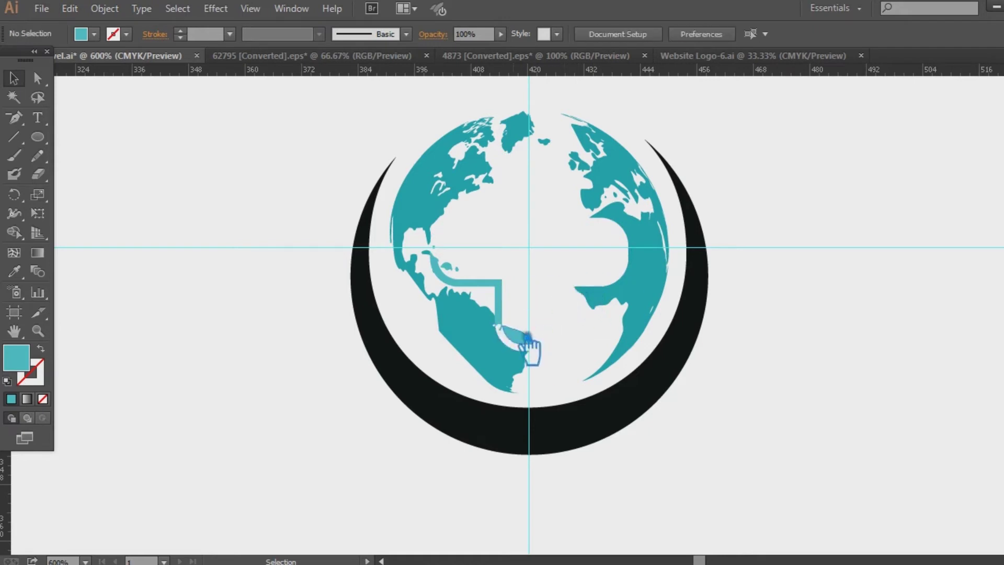
pyautogui.click(514, 303)
pyautogui.press('Delete')
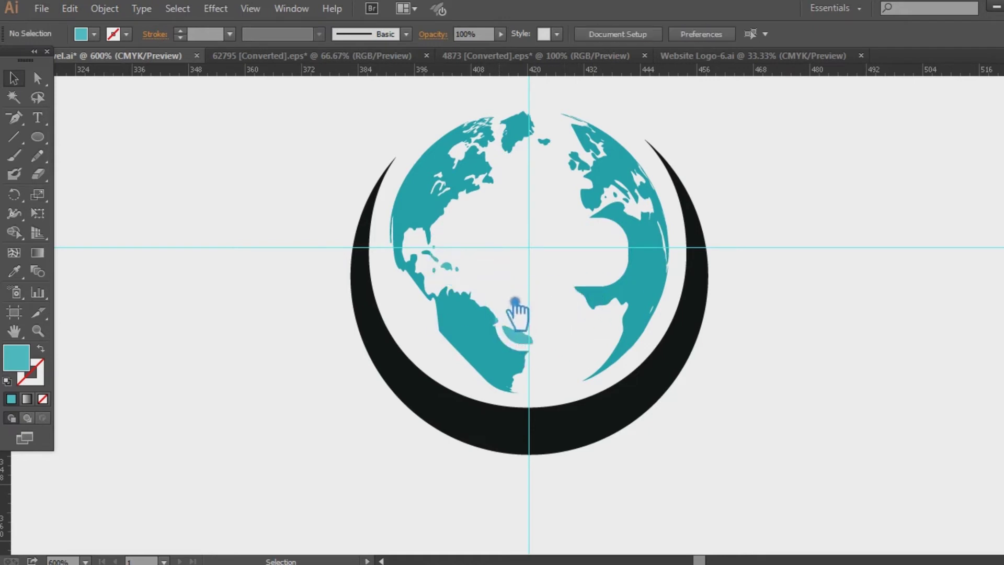
# - Show all hidden objects to bring back the airplane cross inside the globe's gap
pyautogui.hotkey('ctrl', 'alt', '3')
pyautogui.click(804, 373)
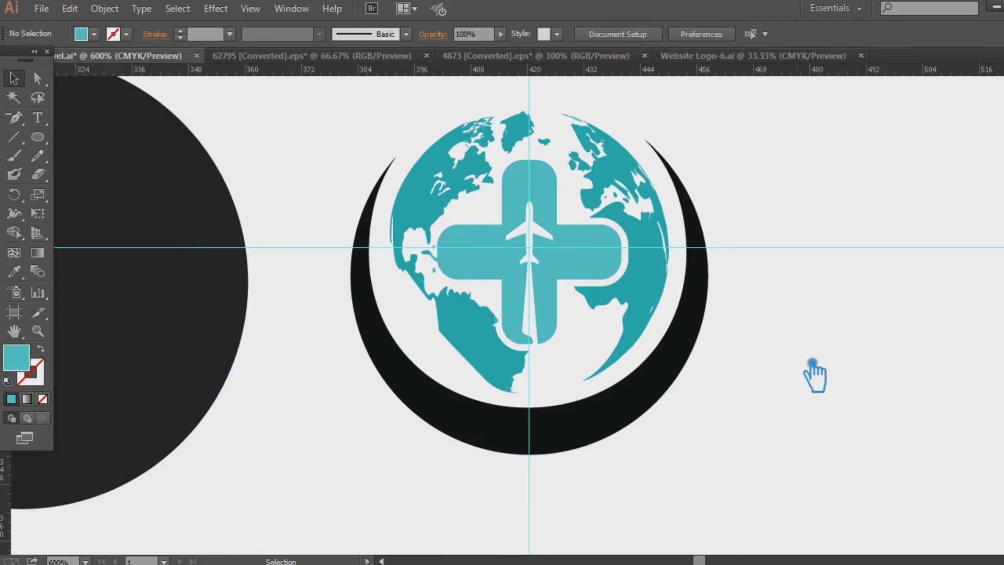
pyautogui.hotkey('ctrl', '=')
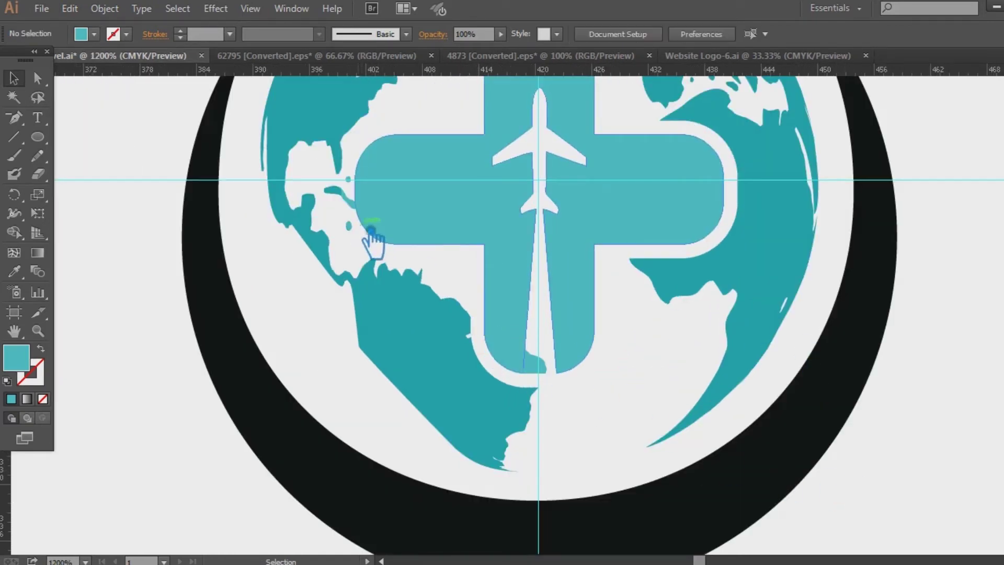
# - Delete the small leftover land fragments at the end of the cross's western arm
pyautogui.click(350, 203)
pyautogui.press('Delete')
pyautogui.click(348, 179)
pyautogui.press('Delete')
pyautogui.click(349, 226)
pyautogui.press('Delete')
pyautogui.moveTo(943, 302); pyautogui.dragTo(910, 413)
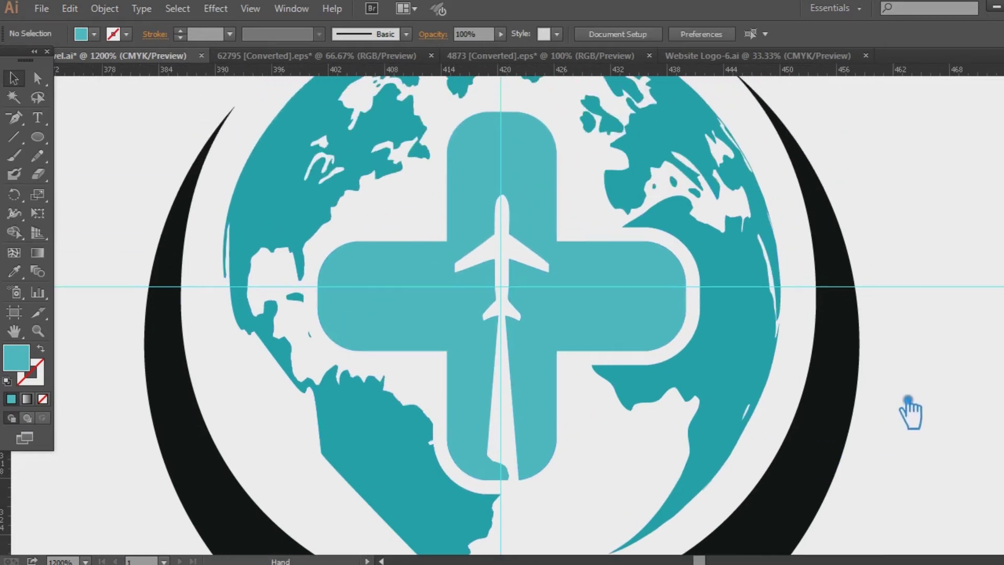
# - Recolor the airplane cross with the globe's darker teal using the Eyedropper
pyautogui.hotkey('ctrl', '-')
pyautogui.hotkey('ctrl', '-')
pyautogui.click(589, 312)
pyautogui.press('i')
pyautogui.click(640, 327)
pyautogui.click(14, 78)
pyautogui.click(568, 176)
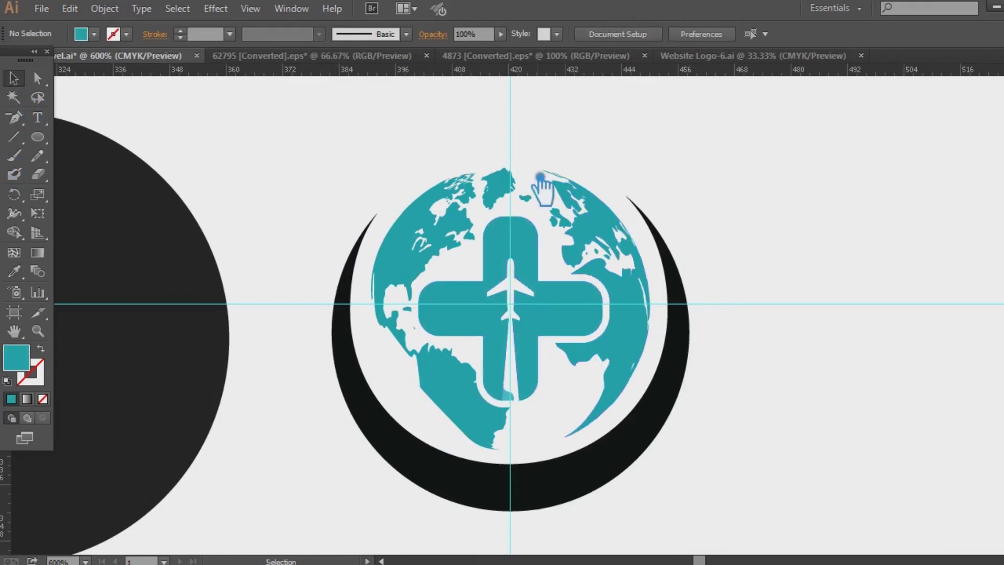
pyautogui.moveTo(596, 354); pyautogui.dragTo(598, 357)
pyautogui.hotkey('ctrl', 'g')
pyautogui.click(782, 345)
# - Delete the large black circle beside the logo
pyautogui.press('space')
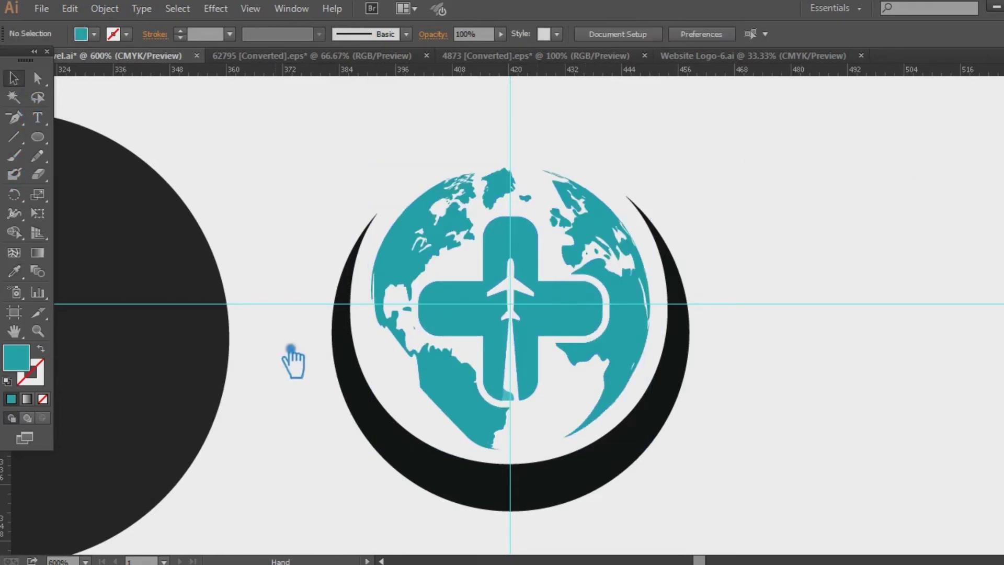
pyautogui.moveTo(292, 346); pyautogui.dragTo(618, 302)
pyautogui.click(198, 274)
pyautogui.press('Delete')
pyautogui.press('space')
pyautogui.moveTo(561, 372); pyautogui.dragTo(282, 344)
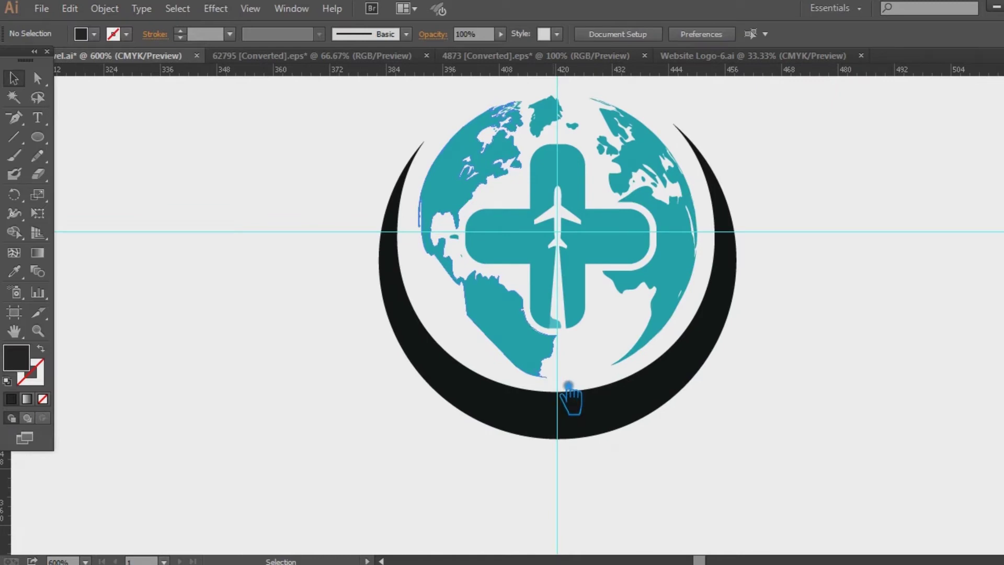
# - Sample the globe's teal onto the black crescent with the Eyedropper
pyautogui.click(430, 393)
pyautogui.press('i')
pyautogui.click(644, 243)
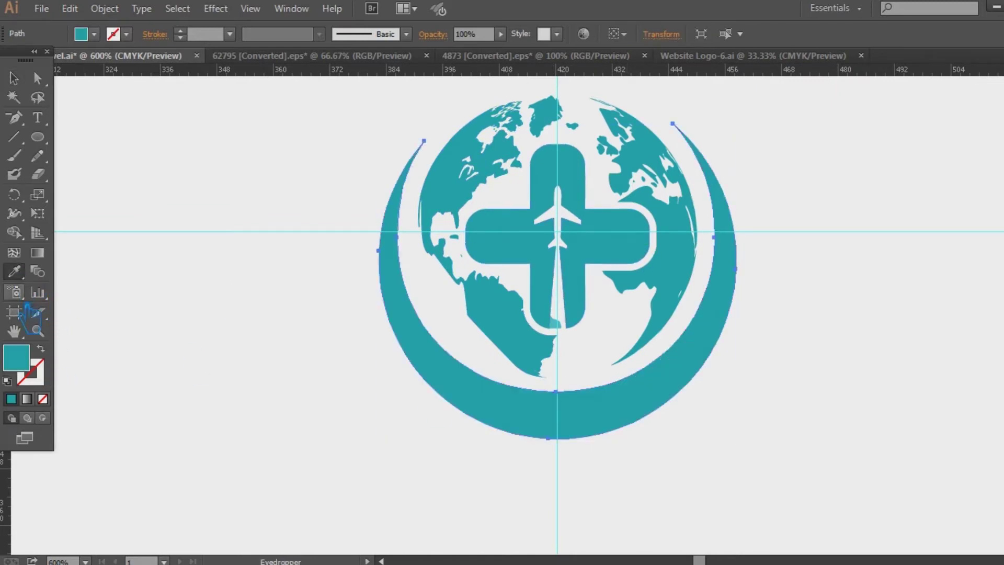
# - Change the crescent's fill to a dark gray
pyautogui.doubleClick(33, 365)
pyautogui.click(569, 256)
pyautogui.click(943, 121)
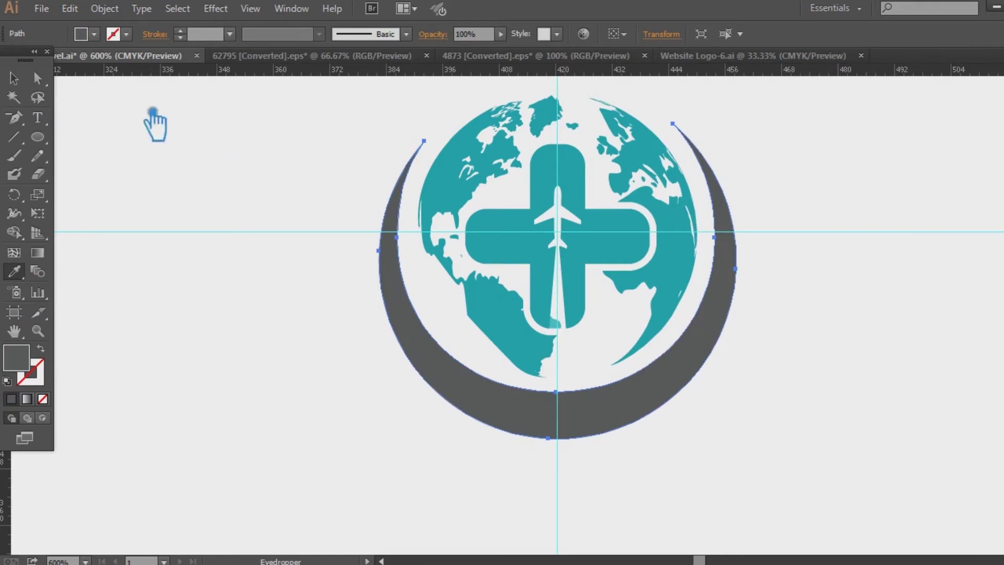
pyautogui.doubleClick(16, 369)
pyautogui.click(573, 283)
pyautogui.click(943, 121)
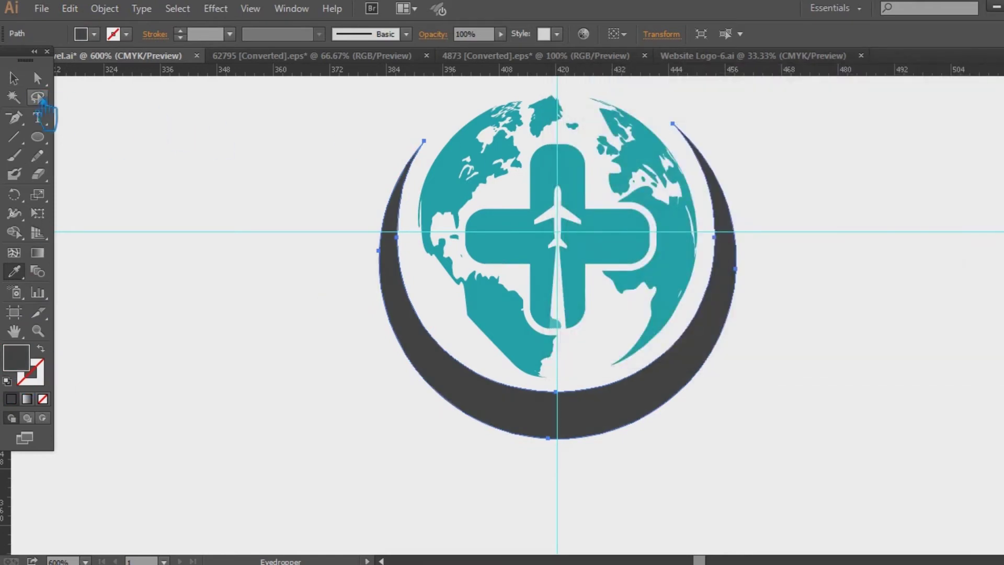
pyautogui.click(191, 185)
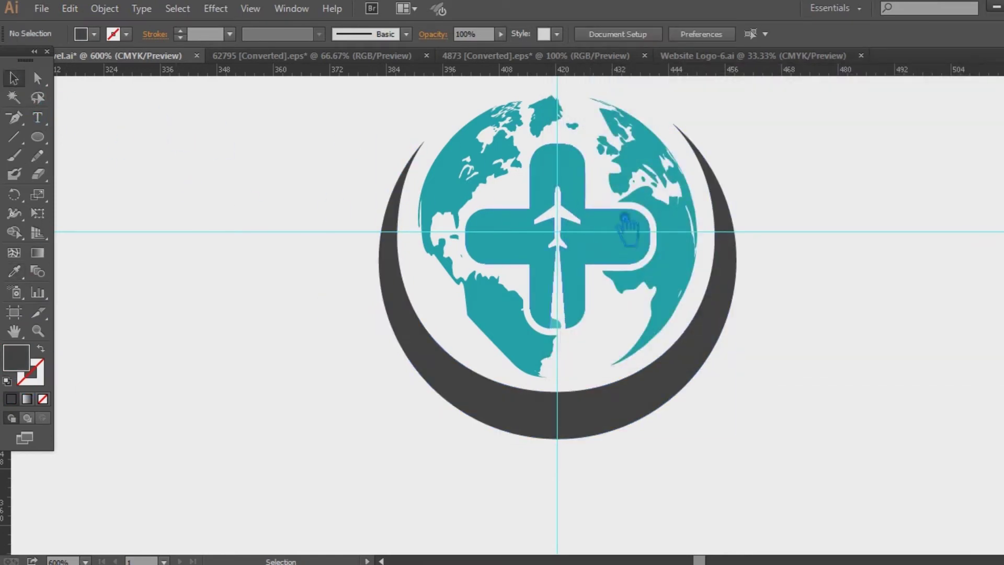
# - Delete the leftover teal fragment inside the airplane's trail at the lower end of the cross
pyautogui.click(633, 234)
pyautogui.click(879, 240)
pyautogui.click(607, 234)
pyautogui.rightClick(601, 233)
pyautogui.click(637, 322)
pyautogui.click(831, 303)
pyautogui.click(623, 231)
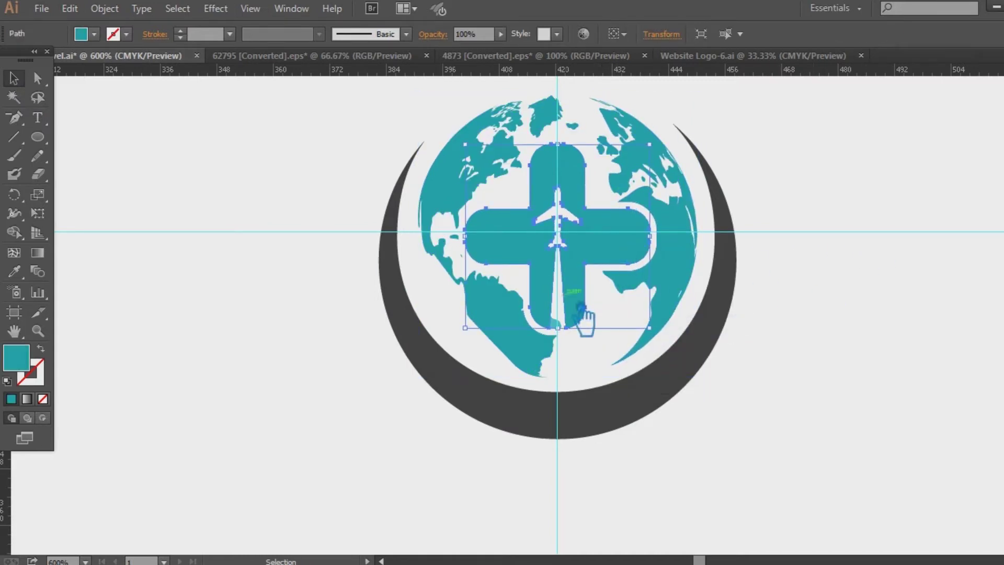
pyautogui.click(559, 325)
pyautogui.press('Delete')
pyautogui.click(601, 249)
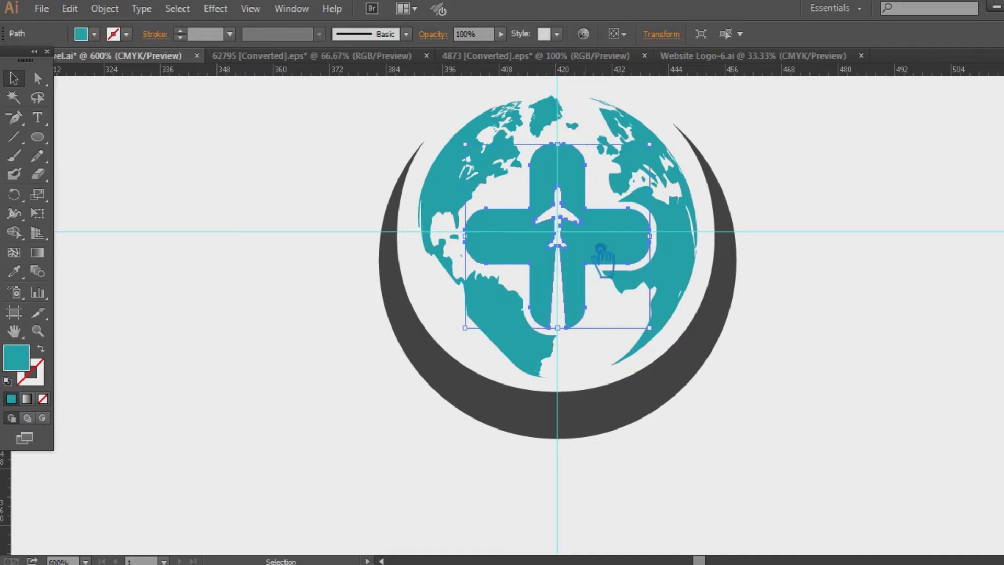
pyautogui.moveTo(667, 161); pyautogui.dragTo(674, 148)
pyautogui.click(811, 234)
pyautogui.hotkey('ctrl', 'z')
pyautogui.click(869, 257)
pyautogui.click(602, 253)
pyautogui.click(461, 178)
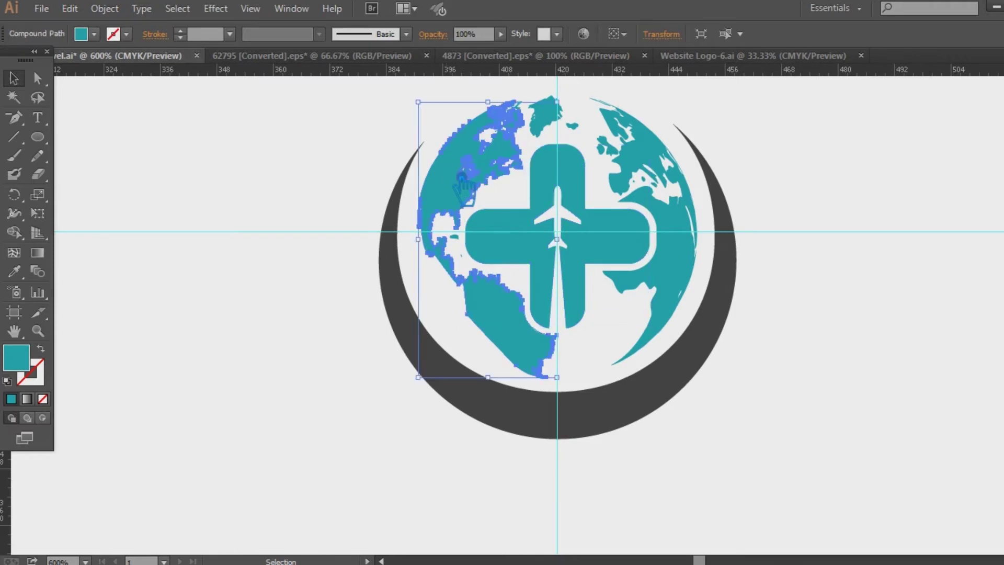
pyautogui.click(359, 155)
pyautogui.moveTo(415, 167); pyautogui.dragTo(402, 230)
pyautogui.moveTo(271, 136); pyautogui.dragTo(793, 447)
pyautogui.keyDown('shift'); pyautogui.click(603, 481); pyautogui.keyUp('shift')
pyautogui.click(825, 372)
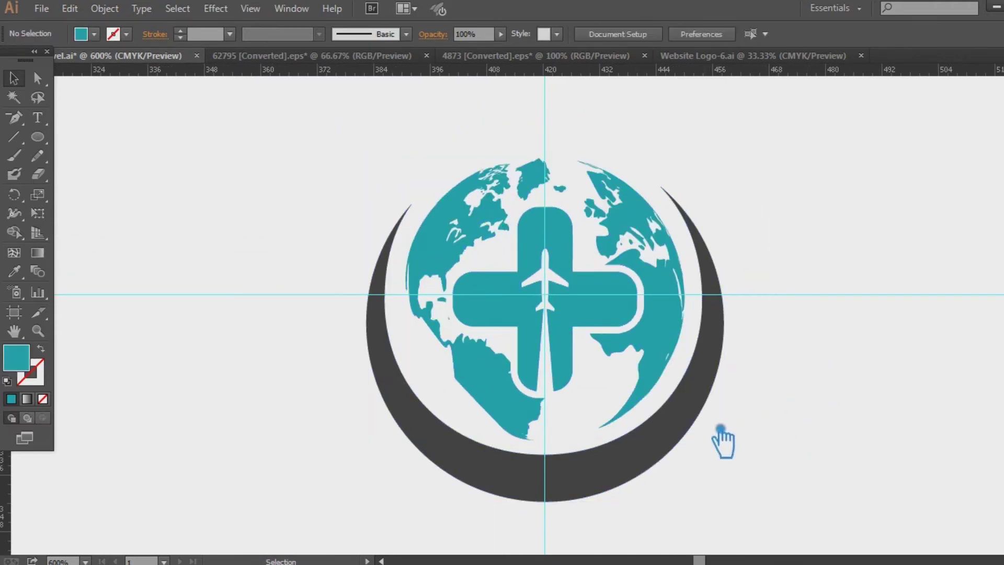
pyautogui.rightClick(561, 309)
pyautogui.click(844, 346)
# - Fill the airplane cross with bright green 91e50c
pyautogui.click(672, 309)
pyautogui.doubleClick(16, 358)
pyautogui.moveTo(808, 220); pyautogui.dragTo(812, 278)
pyautogui.click(758, 135)
pyautogui.click(943, 121)
pyautogui.click(915, 191)
# - Set the cross's fill to the deeper green 7ebf00
pyautogui.click(594, 309)
pyautogui.doubleClick(22, 365)
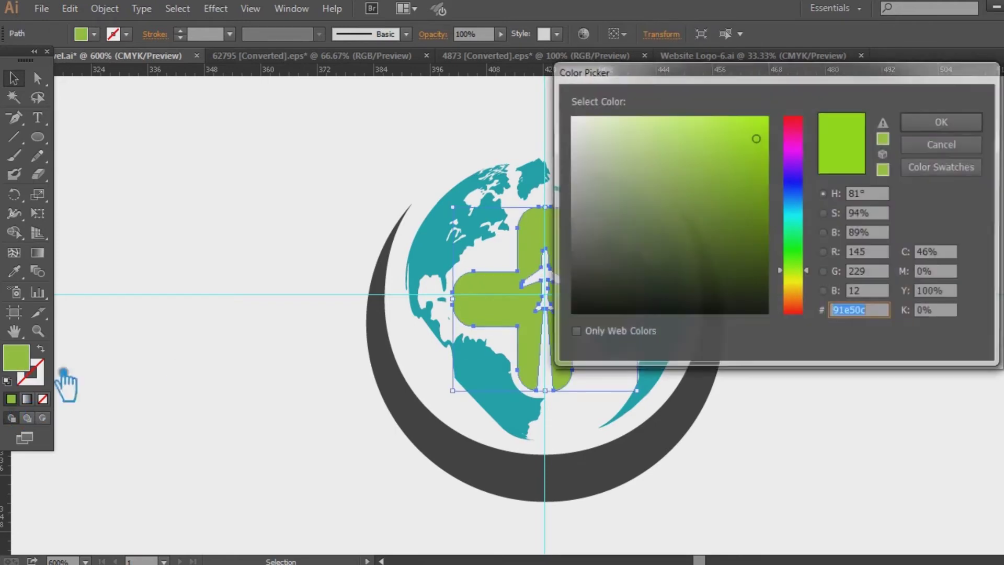
pyautogui.moveTo(766, 168); pyautogui.dragTo(785, 182)
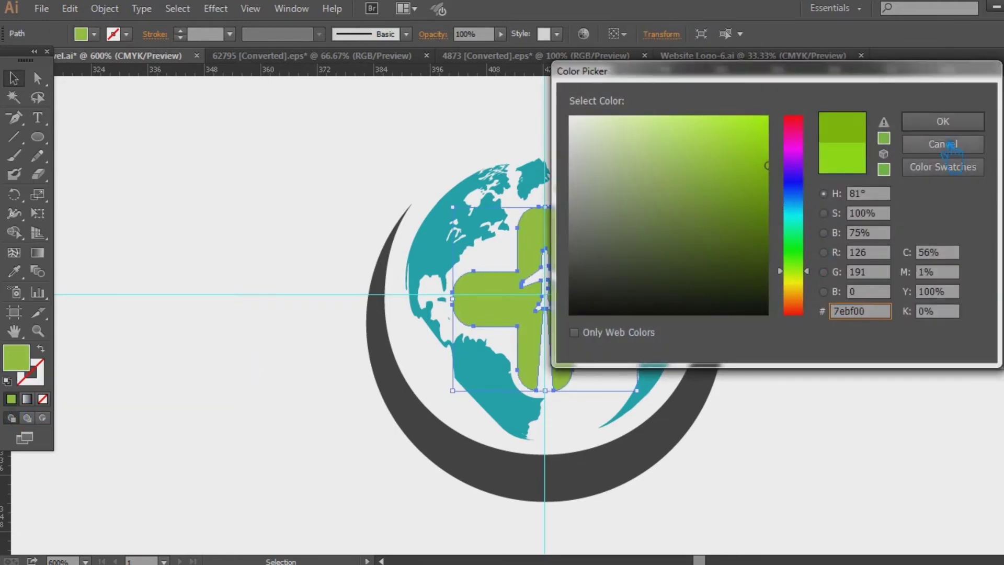
pyautogui.press('Return')
pyautogui.click(851, 348)
# - Recolor the crescent to match the globe's teal using the Eyedropper
pyautogui.click(622, 480)
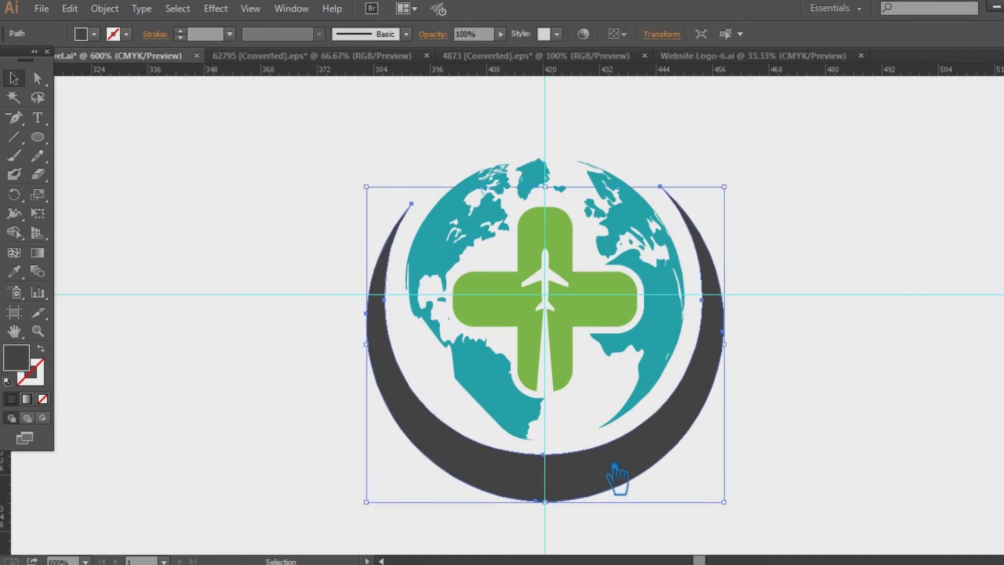
pyautogui.click(575, 302)
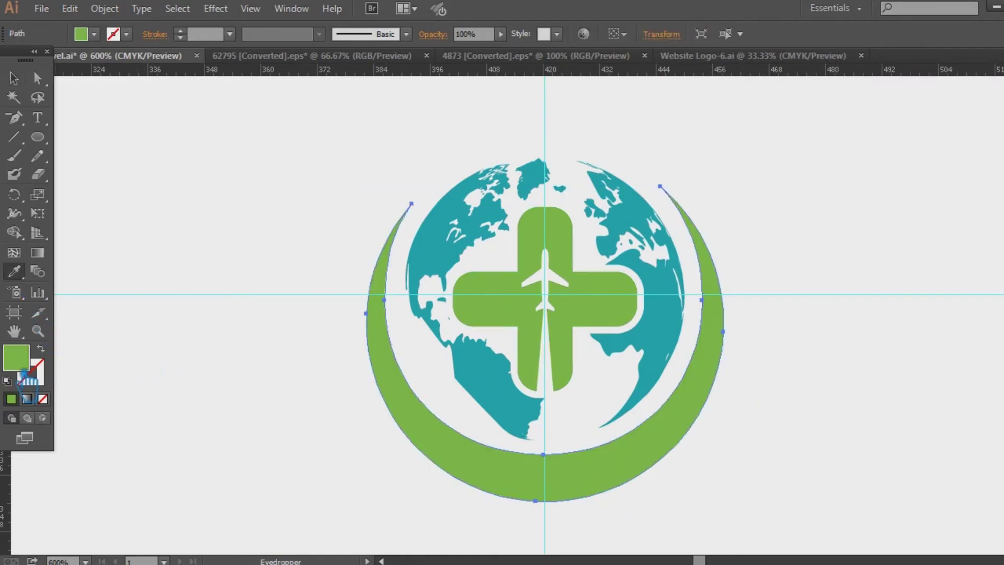
pyautogui.click(445, 252)
pyautogui.click(14, 79)
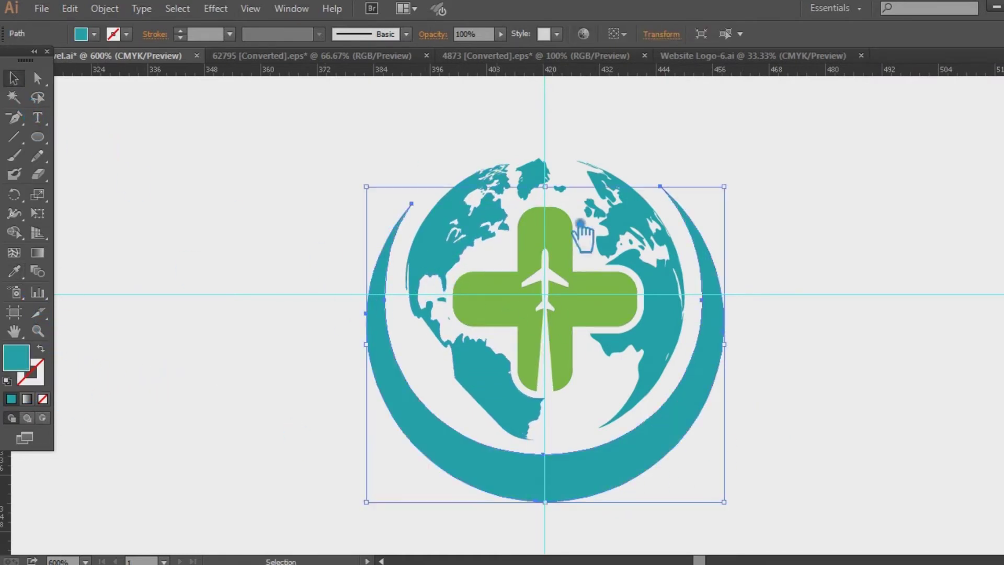
# - Change the cross's fill to a yellowish lime green
pyautogui.click(616, 311)
pyautogui.doubleClick(18, 358)
pyautogui.click(797, 274)
pyautogui.click(757, 144)
pyautogui.click(943, 122)
pyautogui.click(882, 235)
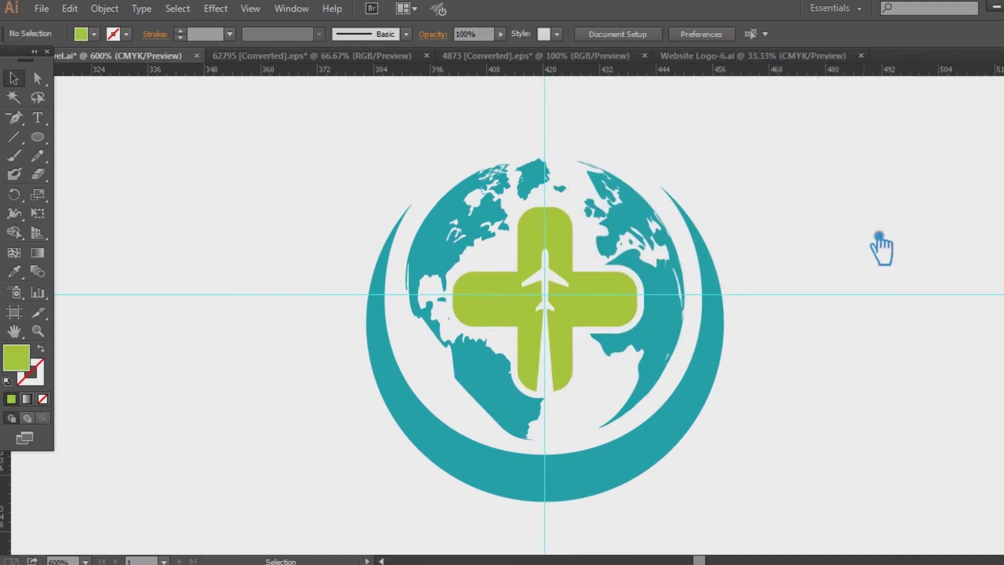
# - Remove the crescent and fill the airplane cross with a dark teal
pyautogui.click(599, 488)
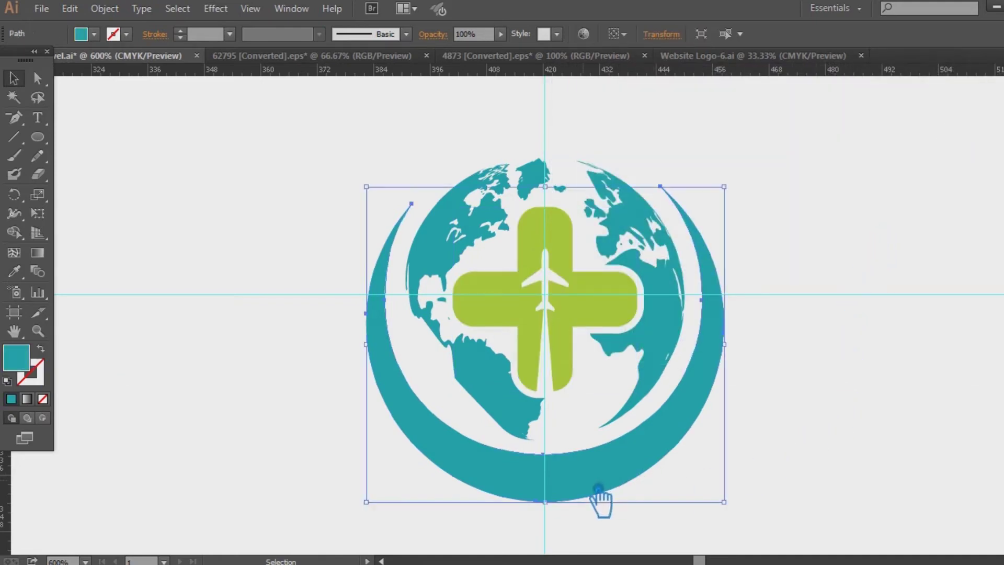
pyautogui.moveTo(749, 523); pyautogui.dragTo(316, 204)
pyautogui.click(779, 272)
pyautogui.moveTo(462, 143); pyautogui.dragTo(658, 367)
pyautogui.click(769, 337)
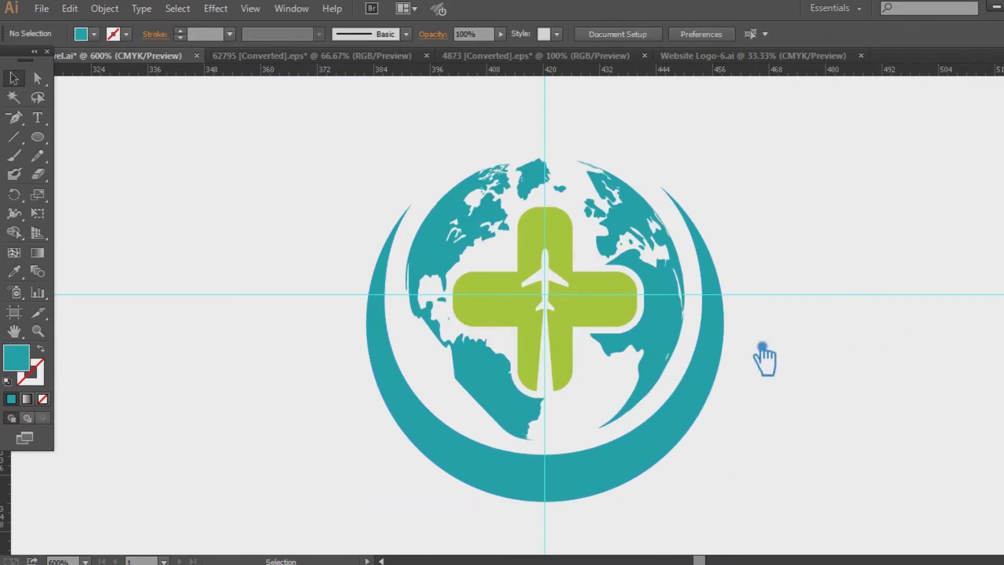
pyautogui.click(720, 408)
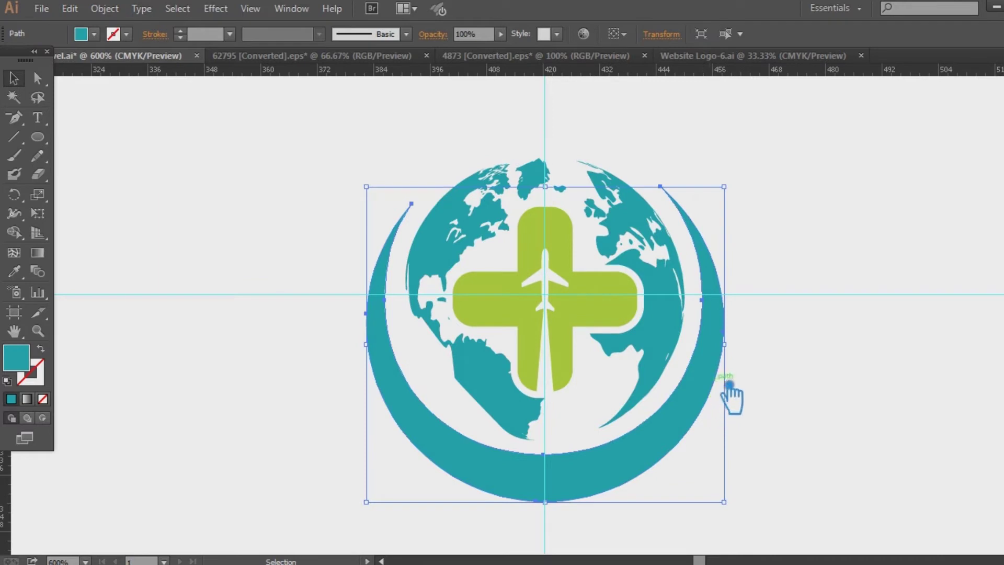
pyautogui.press('i')
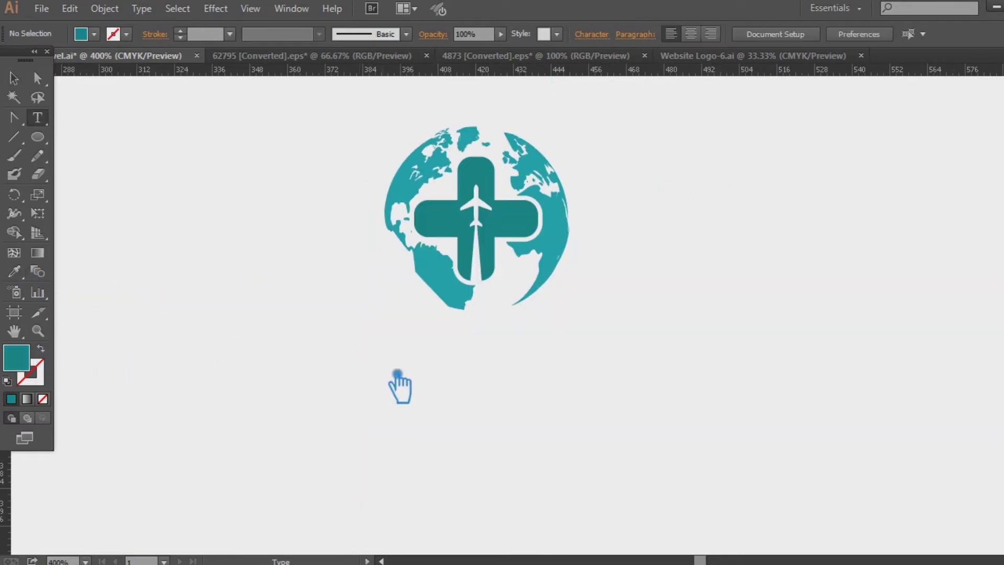
# - Start a text object below the globe with the font size set to 36 pt
pyautogui.press('t')
pyautogui.click(750, 34)
pyautogui.click(789, 329)
pyautogui.click(749, 34)
pyautogui.click(786, 291)
pyautogui.click(750, 34)
pyautogui.click(782, 245)
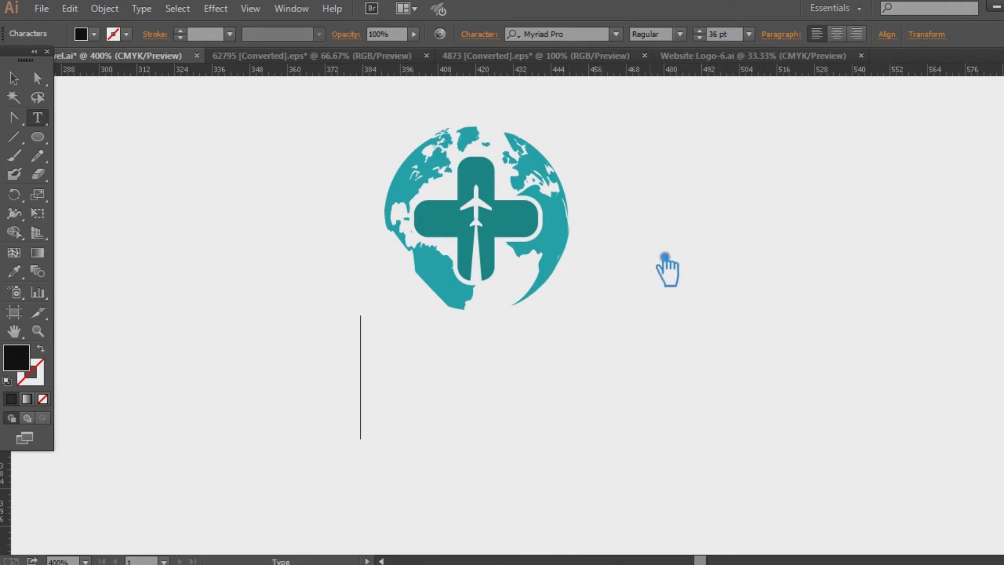
pyautogui.write('hEALTH')
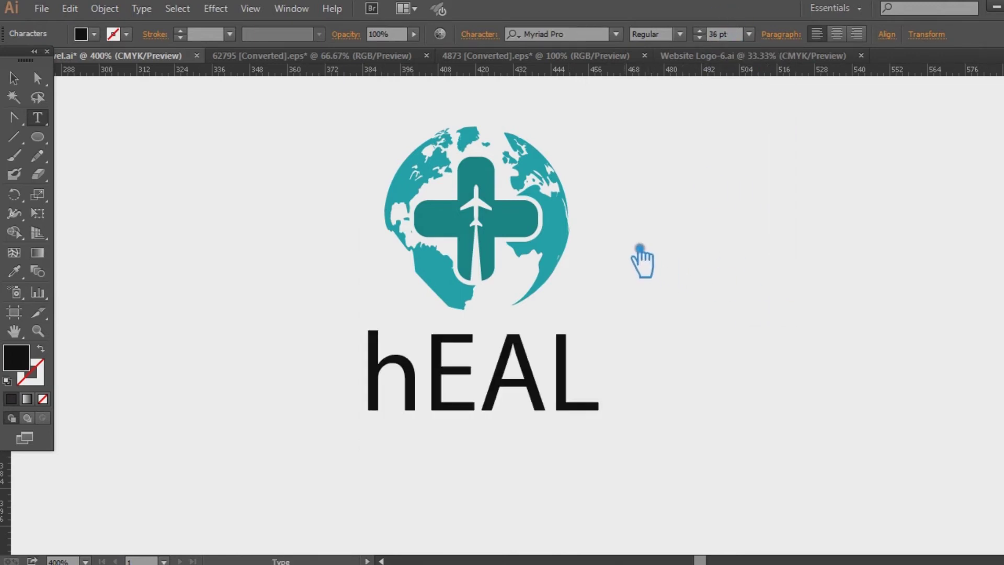
pyautogui.press('BackSpace')
pyautogui.press('BackSpace')
pyautogui.press('BackSpace')
pyautogui.press('BackSpace')
pyautogui.press('BackSpace')
pyautogui.press('BackSpace')
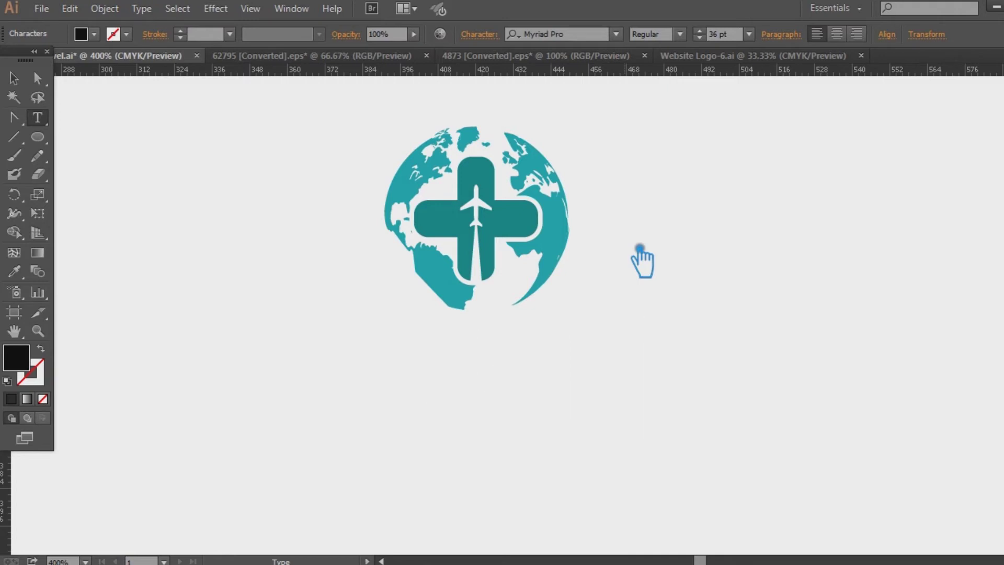
# - Enter the text "Health With Travel" and place it beneath the globe
pyautogui.write('Health With')
pyautogui.write(' Travel')
pyautogui.click(15, 78)
pyautogui.moveTo(544, 378); pyautogui.dragTo(477, 374)
# - Break the text into two lines, with "Health" above "With Travel"
pyautogui.press('space')
pyautogui.moveTo(482, 308); pyautogui.dragTo(603, 298)
pyautogui.click(39, 119)
pyautogui.click(521, 356)
pyautogui.press('Return')
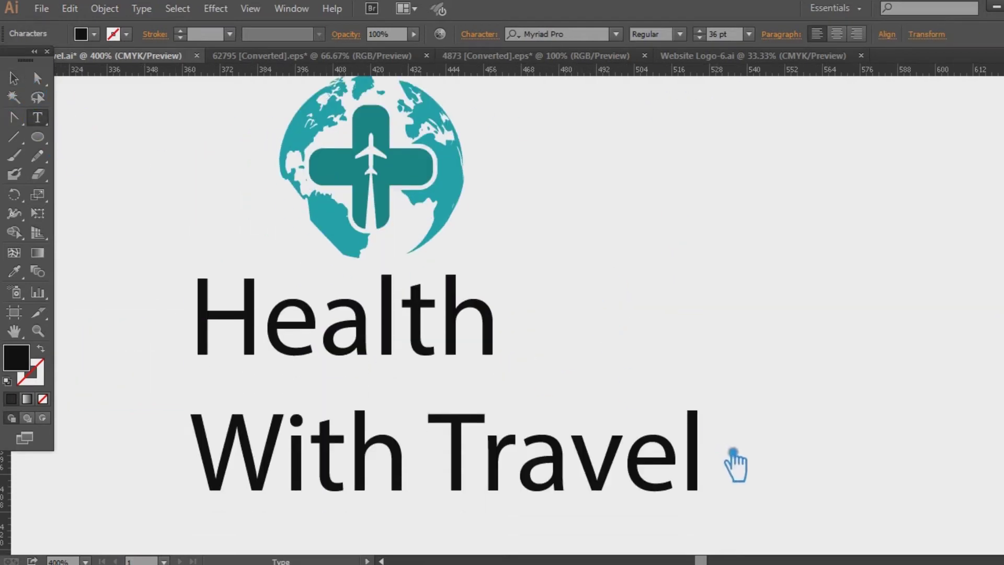
# - Set both text lines in the Labtop Unicase Superwide font and apply All Caps
pyautogui.moveTo(734, 453); pyautogui.dragTo(117, 358)
pyautogui.click(479, 34)
pyautogui.click(595, 36)
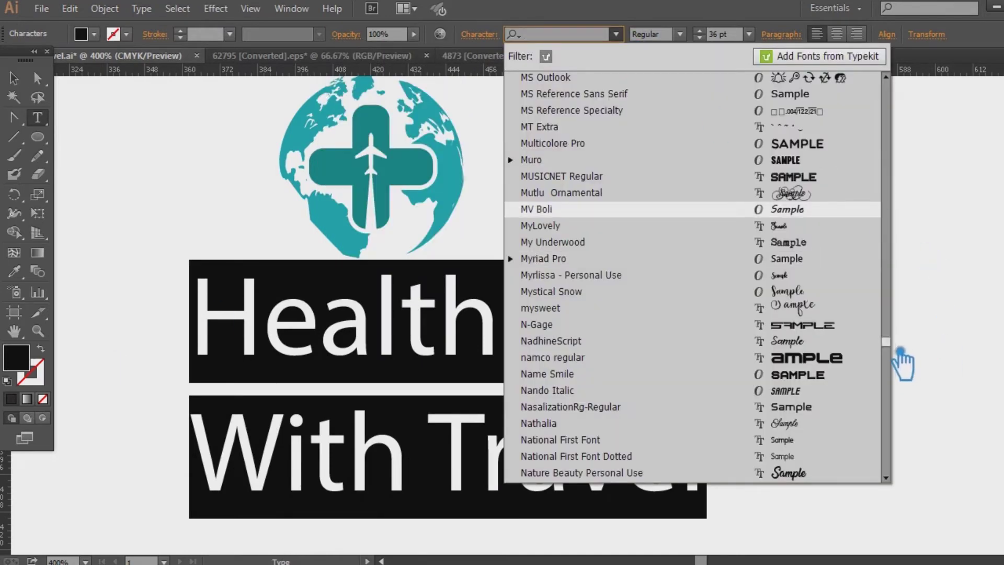
pyautogui.moveTo(902, 350); pyautogui.dragTo(904, 318)
pyautogui.click(848, 296)
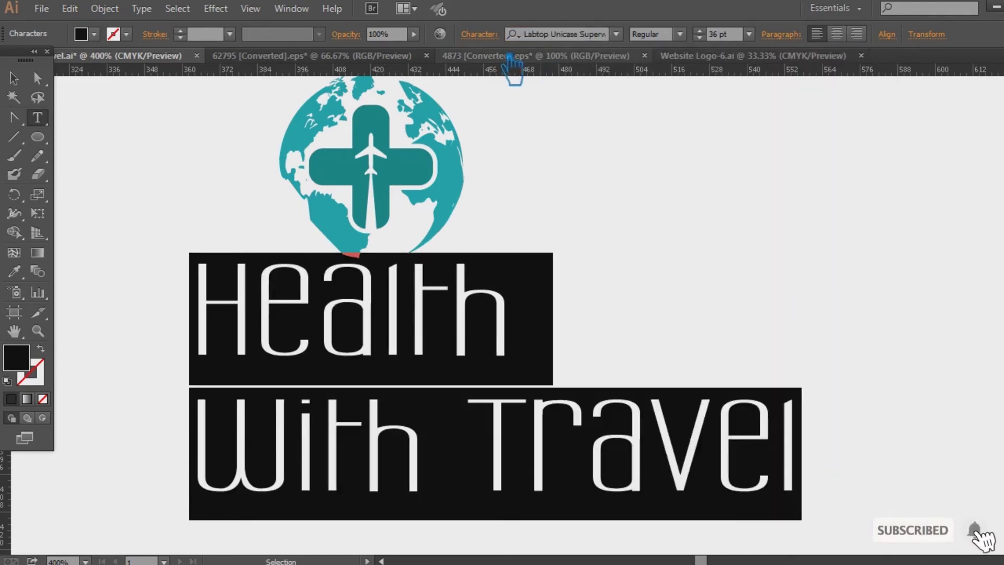
pyautogui.click(492, 35)
pyautogui.click(332, 220)
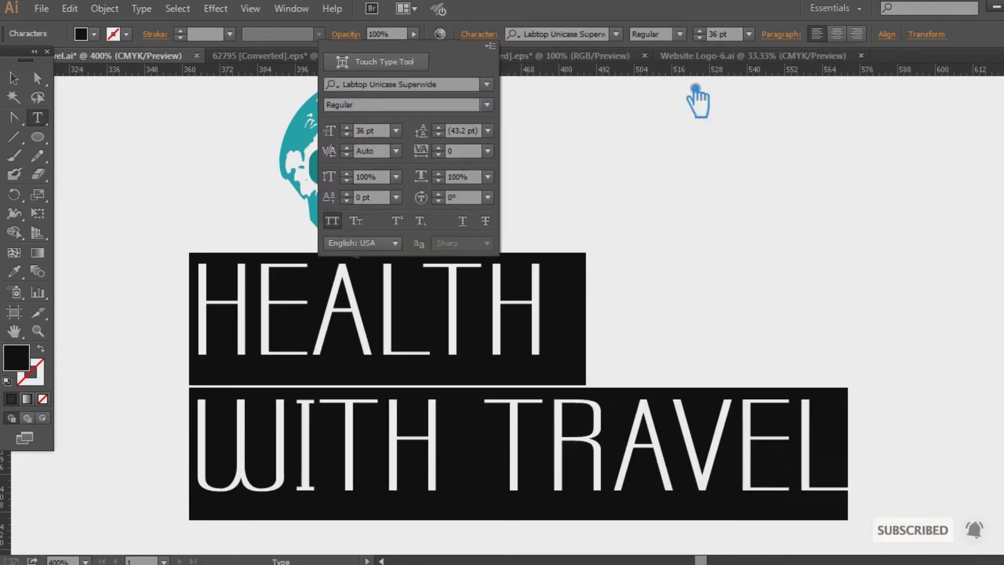
# - Change the font of both text lines to La-Babaca
pyautogui.click(617, 35)
pyautogui.scroll(5, 830, 210)
pyautogui.click(802, 154)
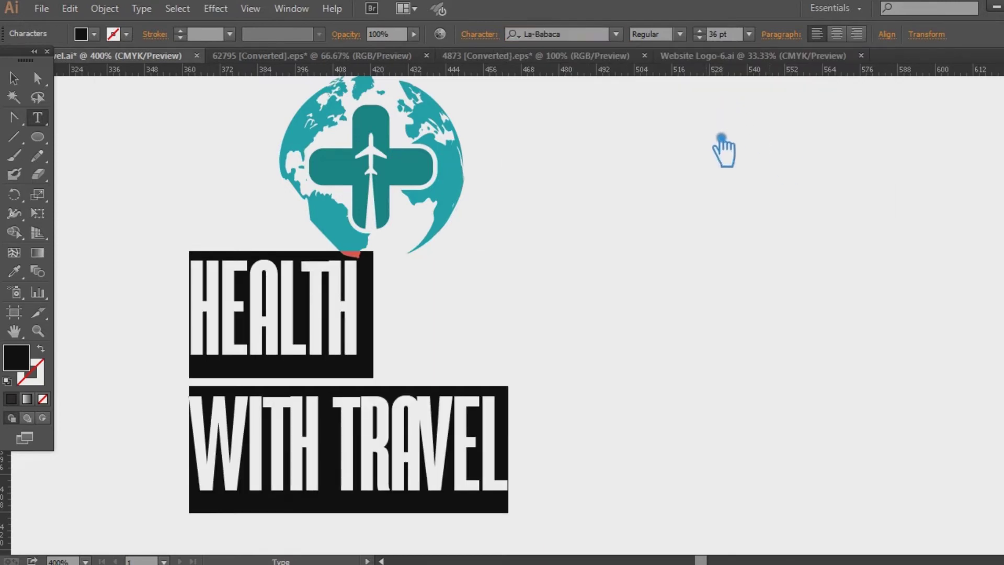
# - Change the font of the whole text to Juice ITC
pyautogui.click(289, 379)
pyautogui.hotkey('ctrl', 'a')
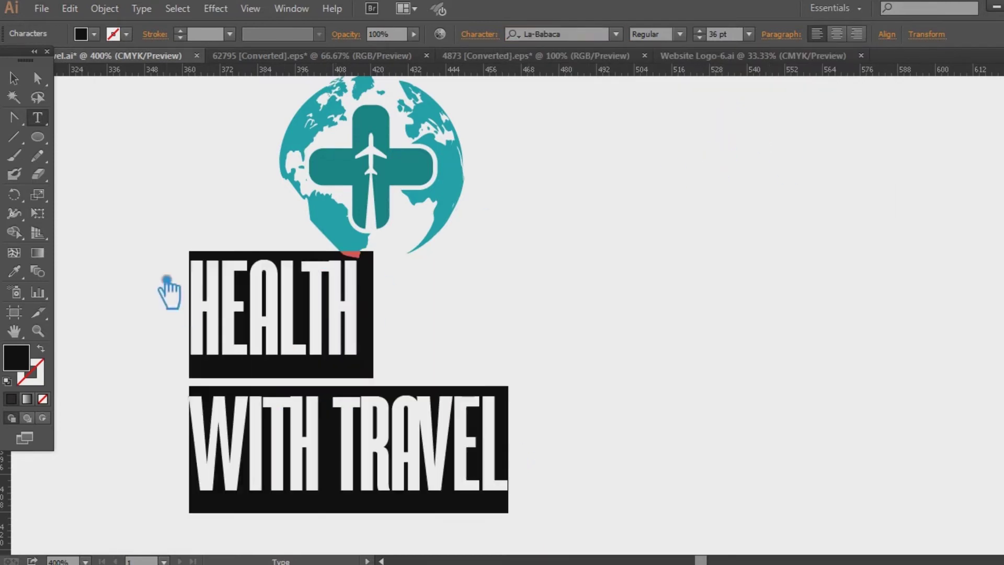
pyautogui.click(570, 36)
pyautogui.scroll(10, 766, 196)
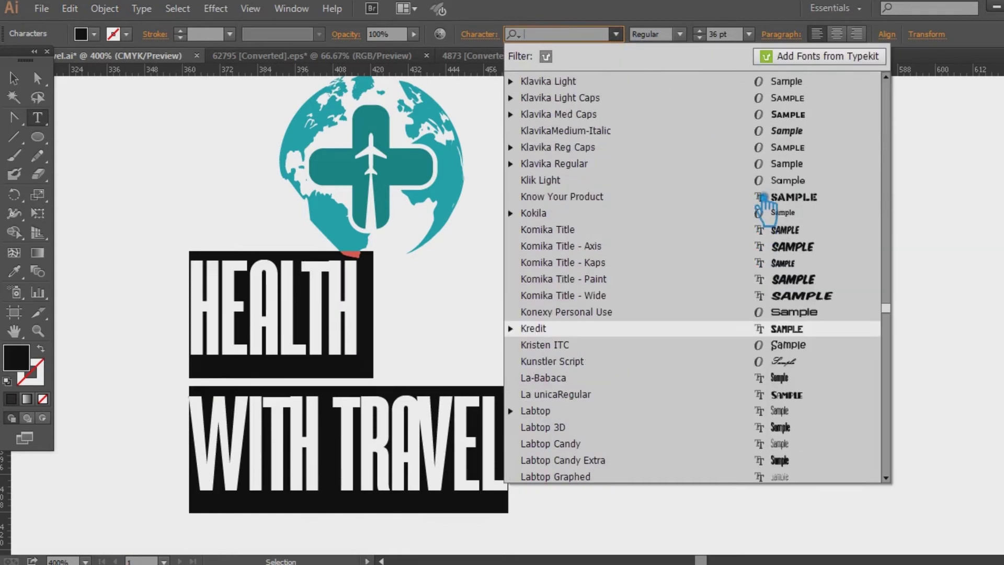
pyautogui.scroll(15, 766, 196)
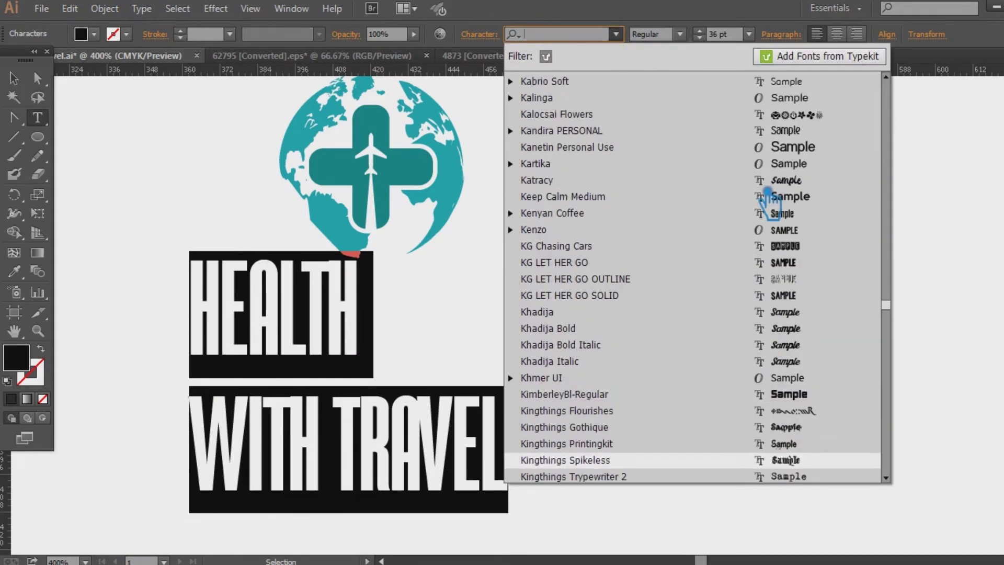
pyautogui.scroll(8, 766, 196)
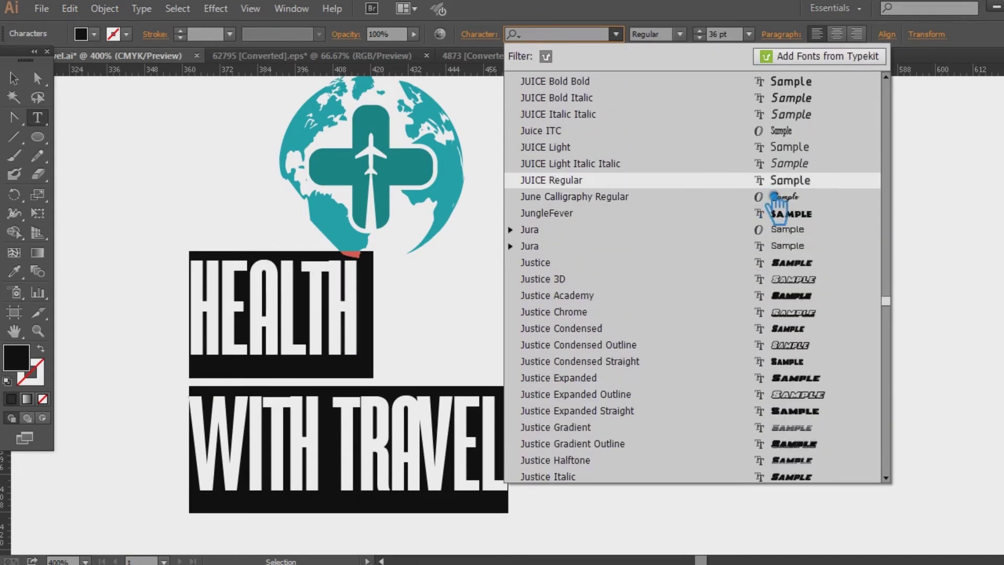
pyautogui.click(800, 146)
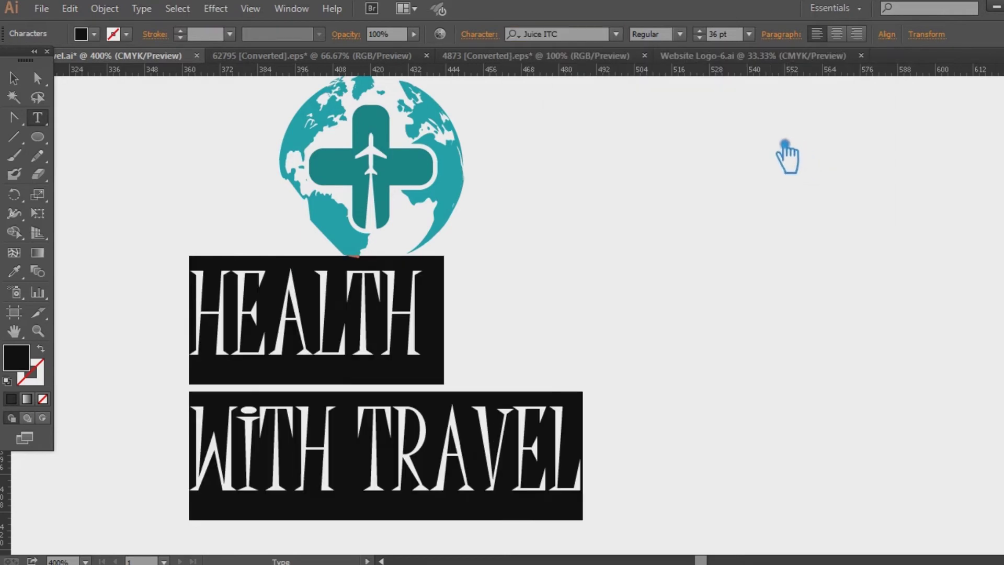
# - Change the font of both text lines to Jersey Sharp
pyautogui.click(21, 77)
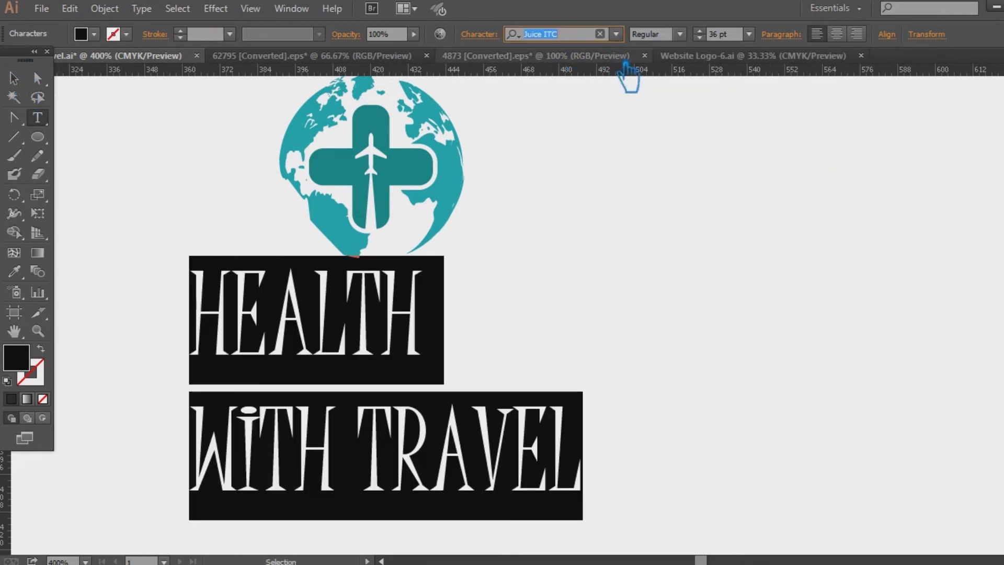
pyautogui.click(619, 34)
pyautogui.scroll(3, 858, 176)
pyautogui.click(824, 197)
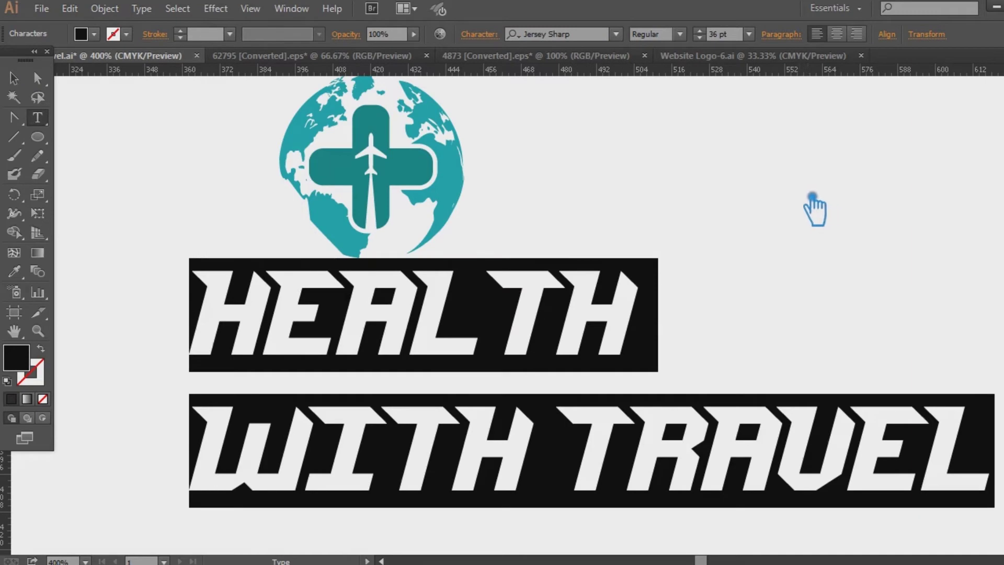
# - Change both text lines to the Inked Babes font and apply All Caps
pyautogui.click(617, 34)
pyautogui.scroll(4, 874, 188)
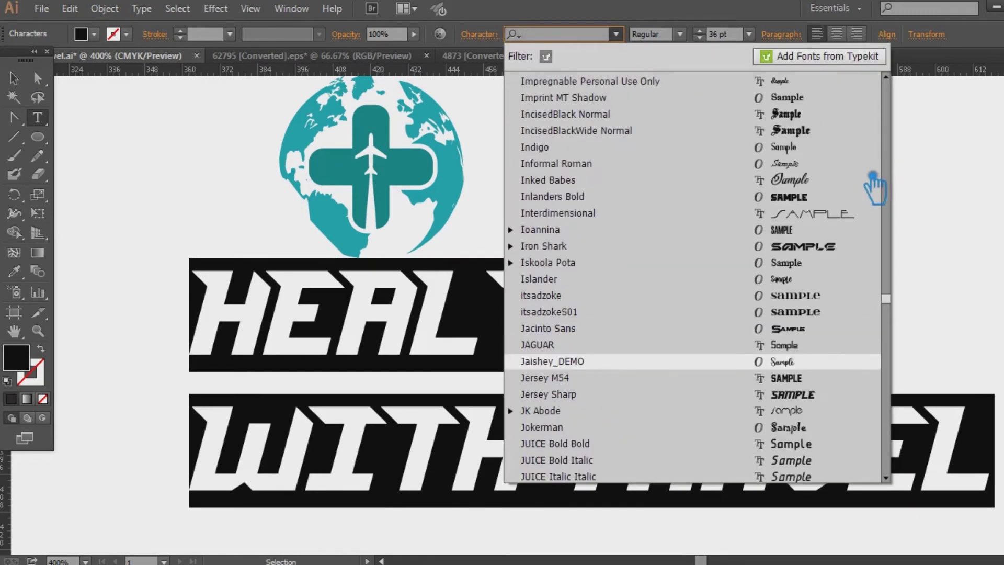
pyautogui.click(816, 188)
pyautogui.click(492, 42)
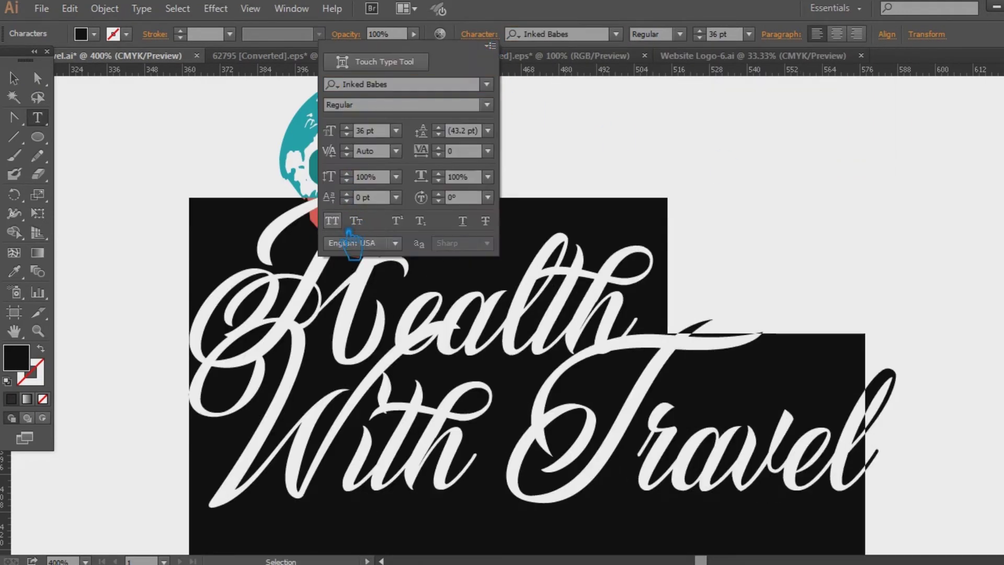
pyautogui.click(333, 221)
pyautogui.click(617, 35)
pyautogui.click(892, 199)
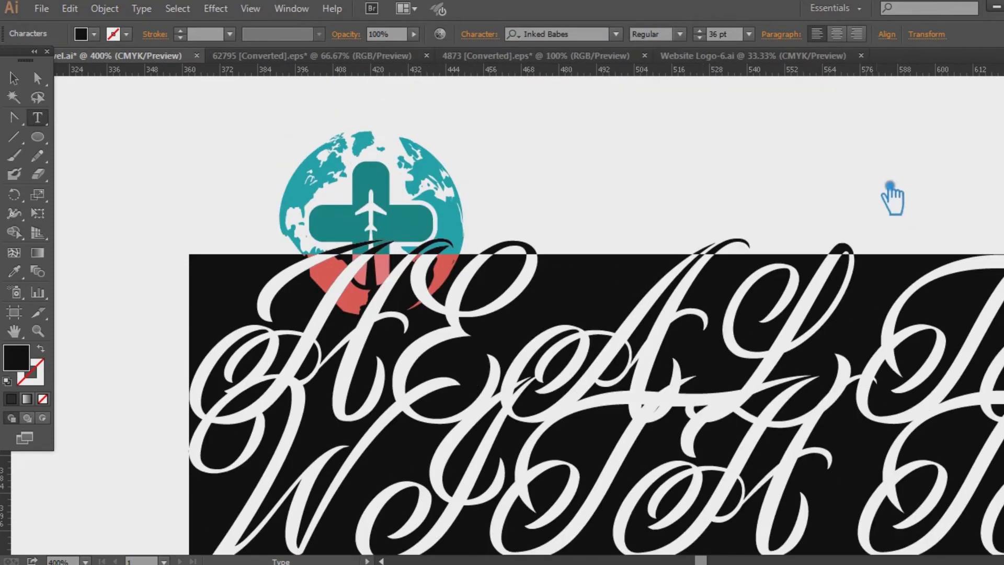
# - Change both text lines to the Heading Pro Trial font in the Bold style
pyautogui.click(617, 34)
pyautogui.scroll(14, 758, 197)
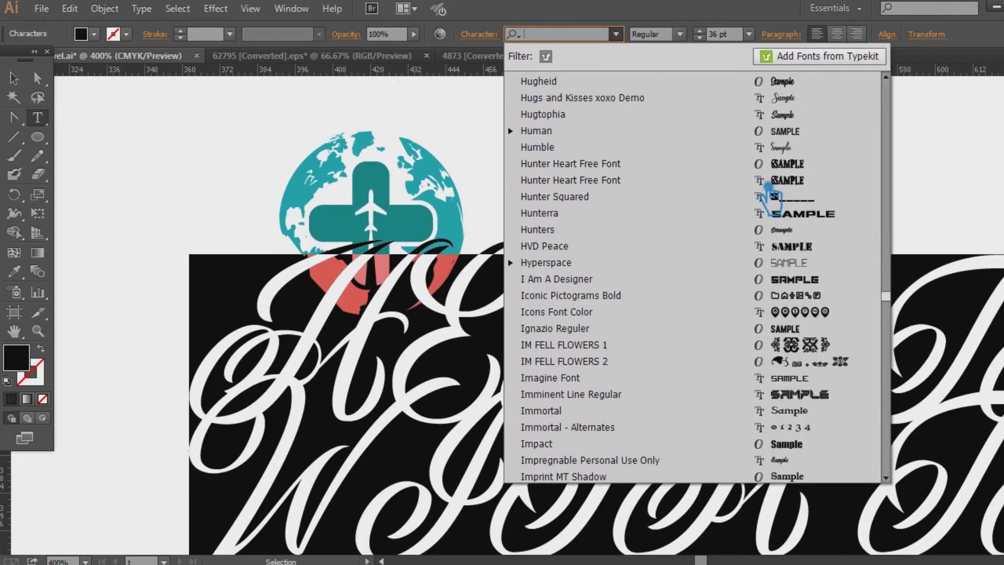
pyautogui.scroll(7, 769, 198)
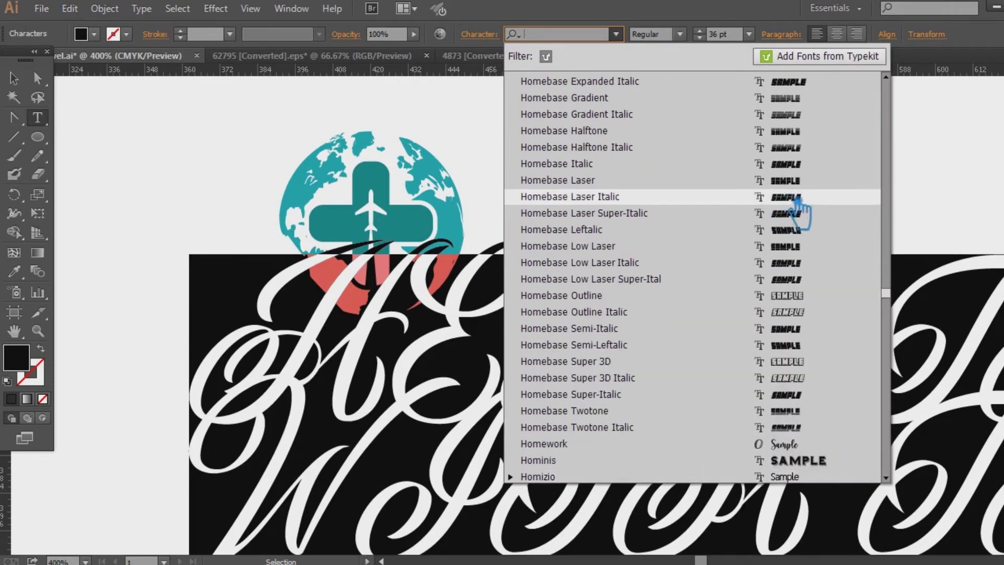
pyautogui.scroll(3, 798, 212)
pyautogui.scroll(12, 798, 212)
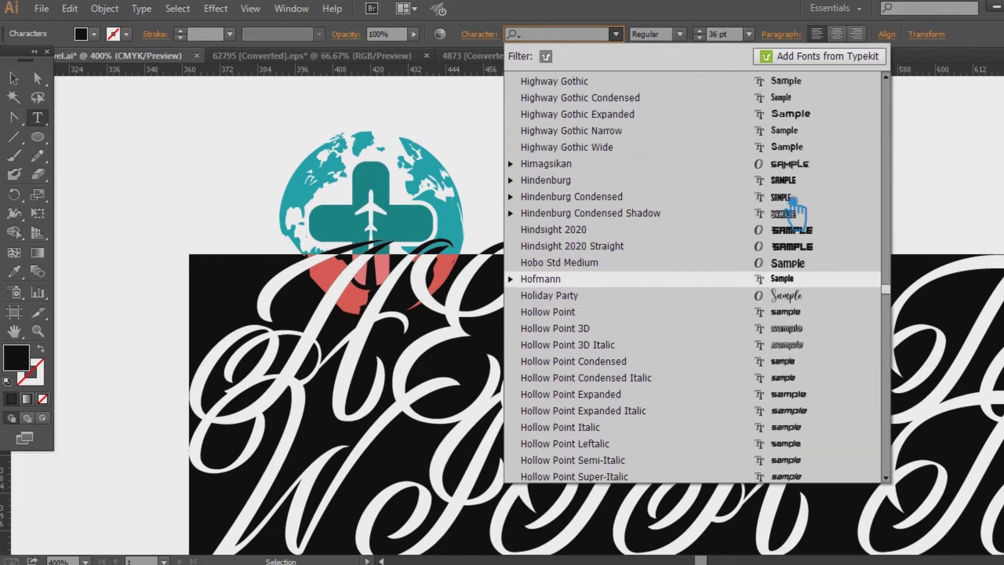
pyautogui.scroll(12, 793, 214)
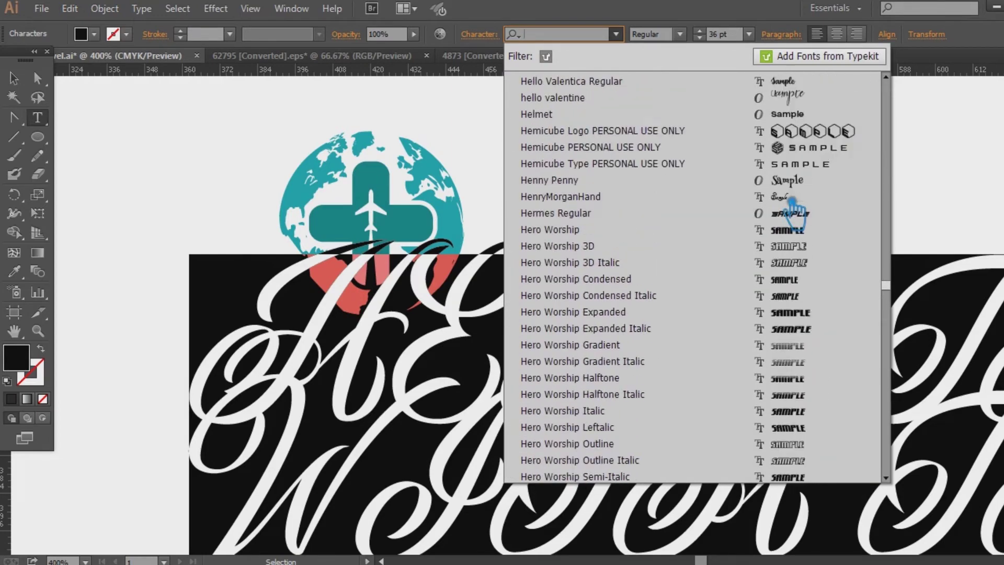
pyautogui.scroll(5, 793, 212)
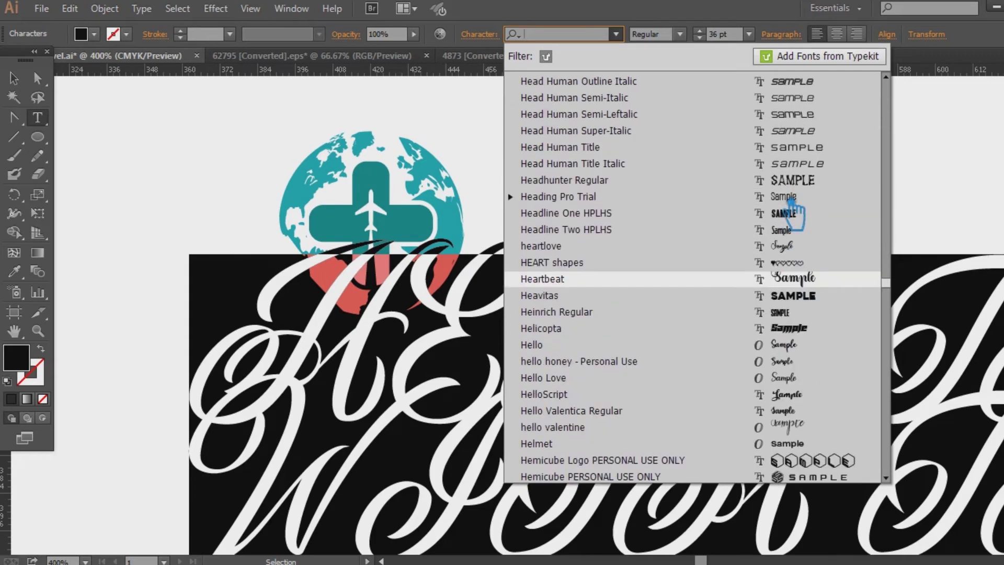
pyautogui.click(796, 198)
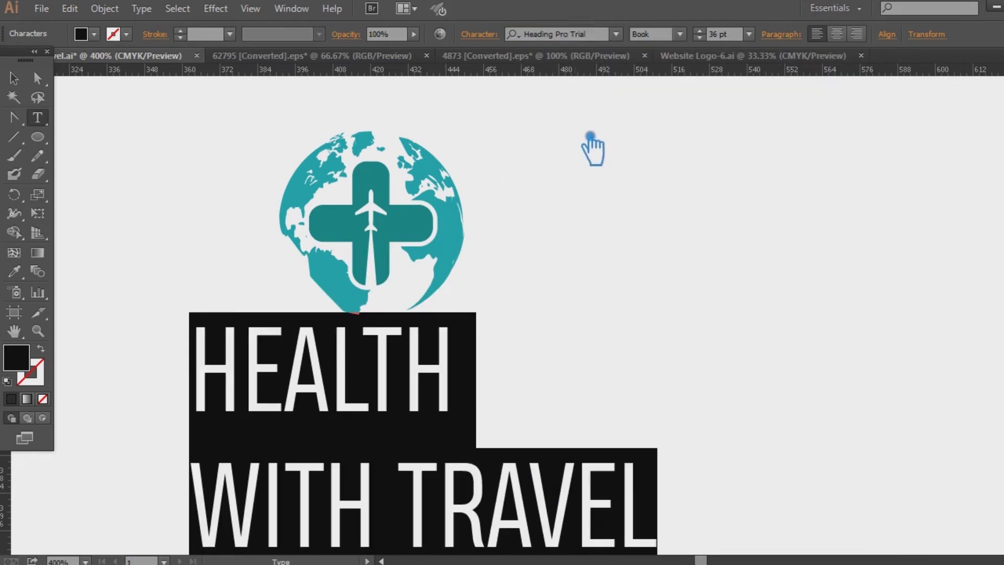
pyautogui.click(680, 35)
pyautogui.click(677, 155)
pyautogui.click(14, 78)
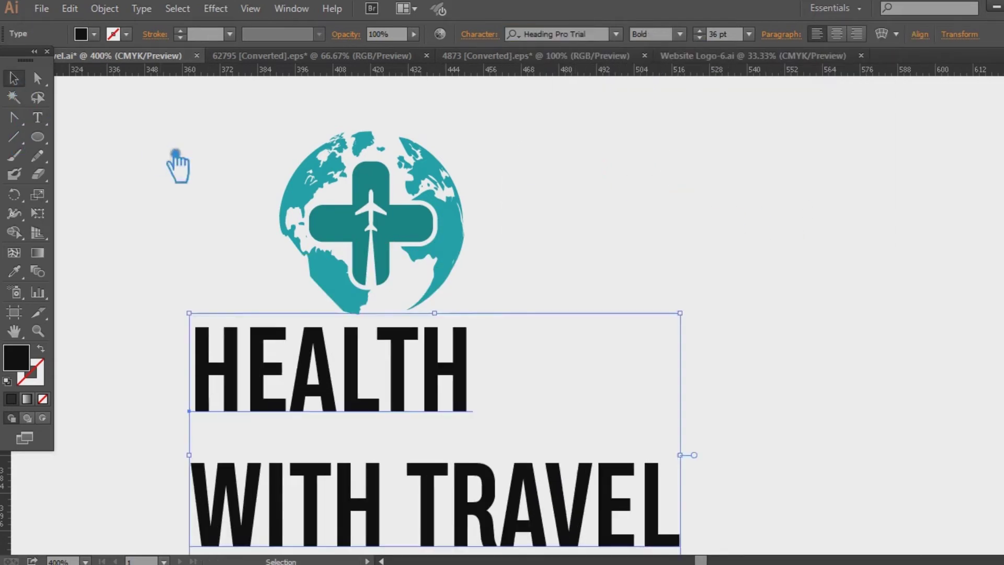
# - Copy the word HEALTH and delete it with its line break, leaving only WITH TRAVEL in the text object
pyautogui.click(586, 291)
pyautogui.moveTo(621, 384); pyautogui.dragTo(686, 312)
pyautogui.click(460, 293)
pyautogui.rightClick(513, 315)
pyautogui.click(320, 324)
pyautogui.click(38, 117)
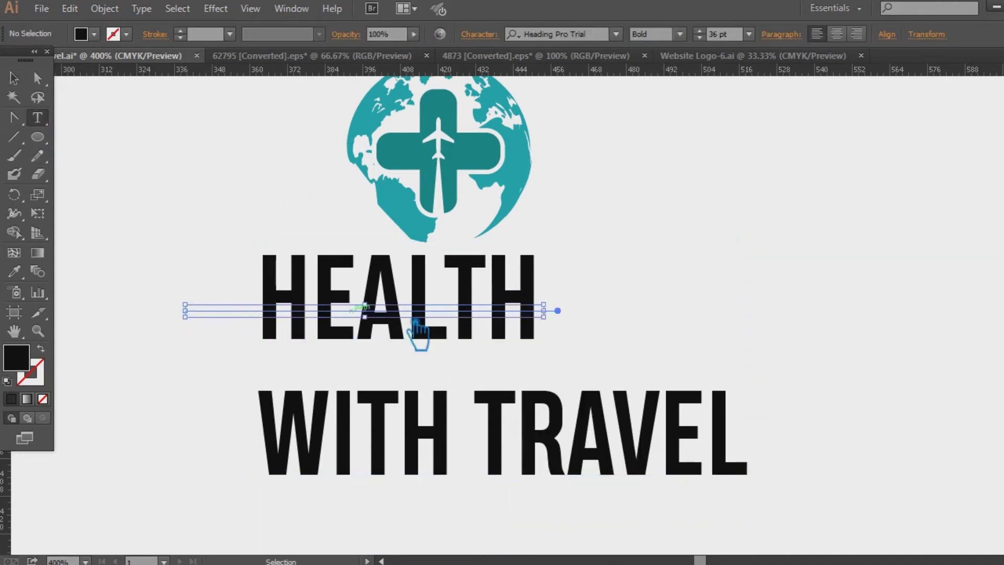
pyautogui.moveTo(551, 332); pyautogui.dragTo(201, 341)
pyautogui.hotkey('ctrl', 'c')
pyautogui.press('BackSpace')
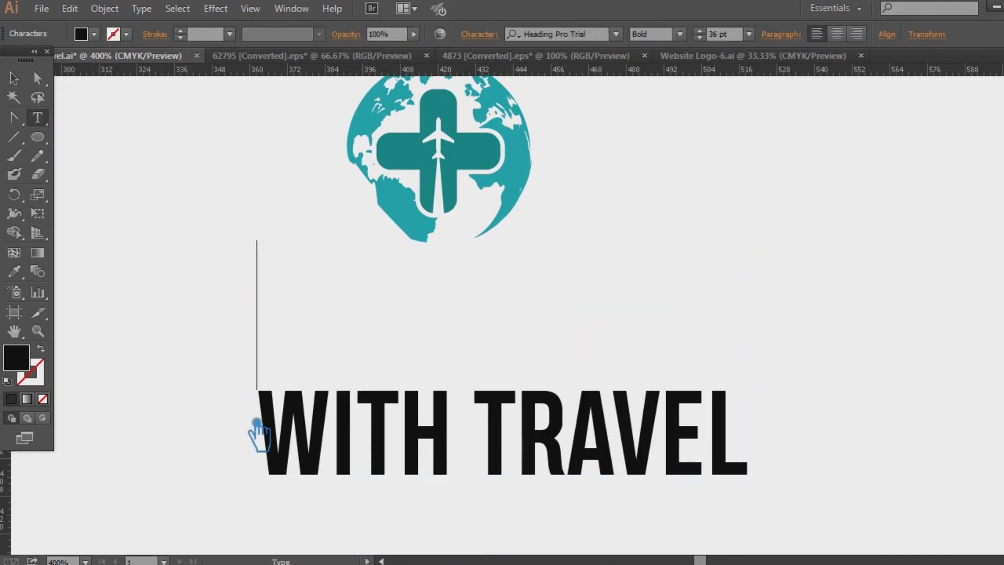
pyautogui.press('Delete')
# - Paste HEALTH as a separate text object under the globe and position WITH TRAVEL just below it
pyautogui.click(14, 80)
pyautogui.click(303, 417)
pyautogui.hotkey('ctrl', 'v')
pyautogui.click(306, 356)
pyautogui.keyDown('shift'); pyautogui.click(302, 352); pyautogui.keyUp('shift')
pyautogui.moveTo(291, 324); pyautogui.dragTo(289, 419)
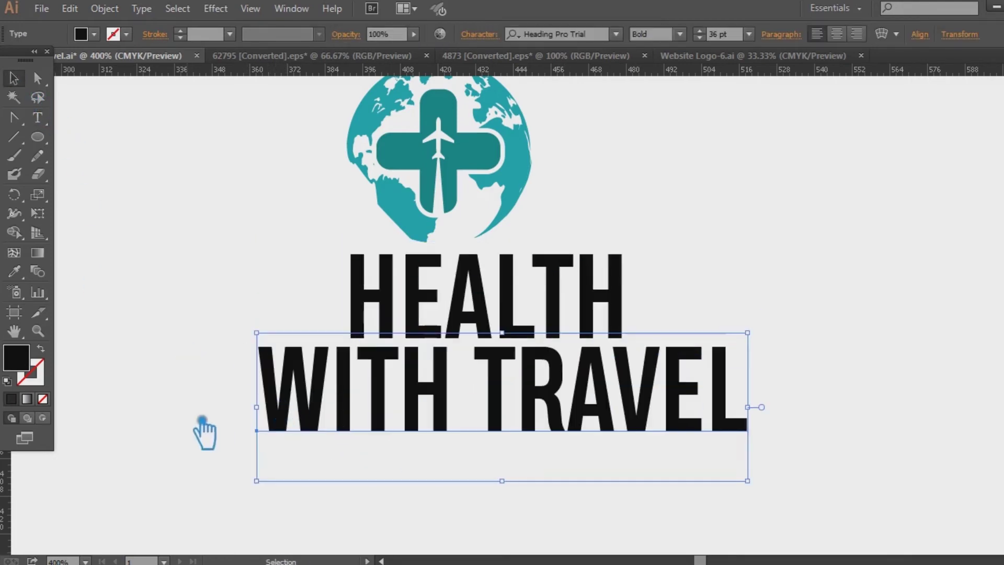
pyautogui.press('Down')
pyautogui.press('Down')
pyautogui.press('Down')
pyautogui.press('Down')
pyautogui.press('Down')
pyautogui.press('Down')
# - Scale WITH TRAVEL down to 13 pt beneath HEALTH and move both text lines slightly lower below the globe
pyautogui.scroll(-20, 720, 38)
pyautogui.moveTo(381, 463)
pyautogui.mouseDown()
pyautogui.moveTo(478, 399)
pyautogui.moveTo(504, 399)
pyautogui.mouseUp()
pyautogui.click(668, 424)
pyautogui.moveTo(586, 439); pyautogui.dragTo(299, 338)
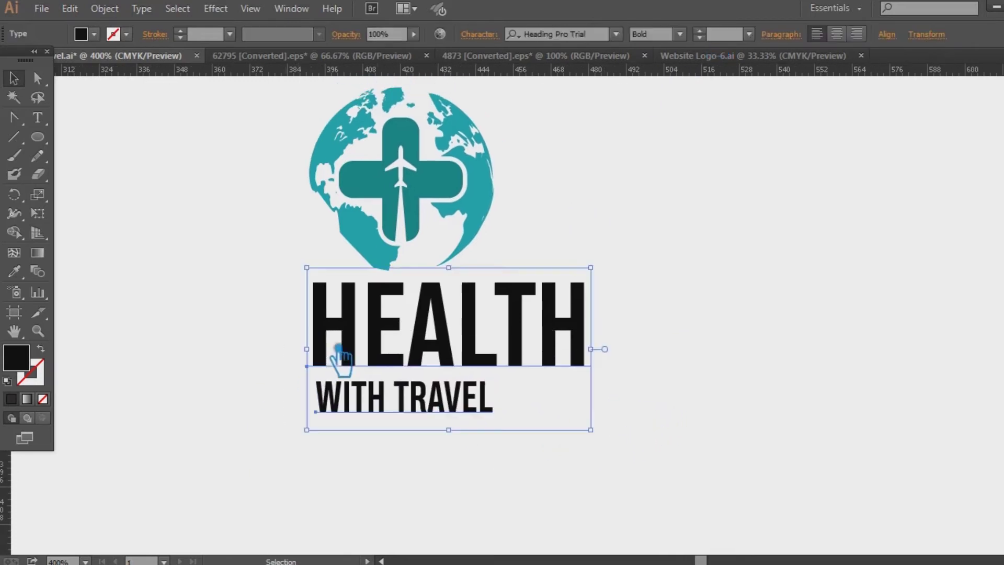
pyautogui.moveTo(581, 366); pyautogui.dragTo(561, 382)
pyautogui.click(701, 376)
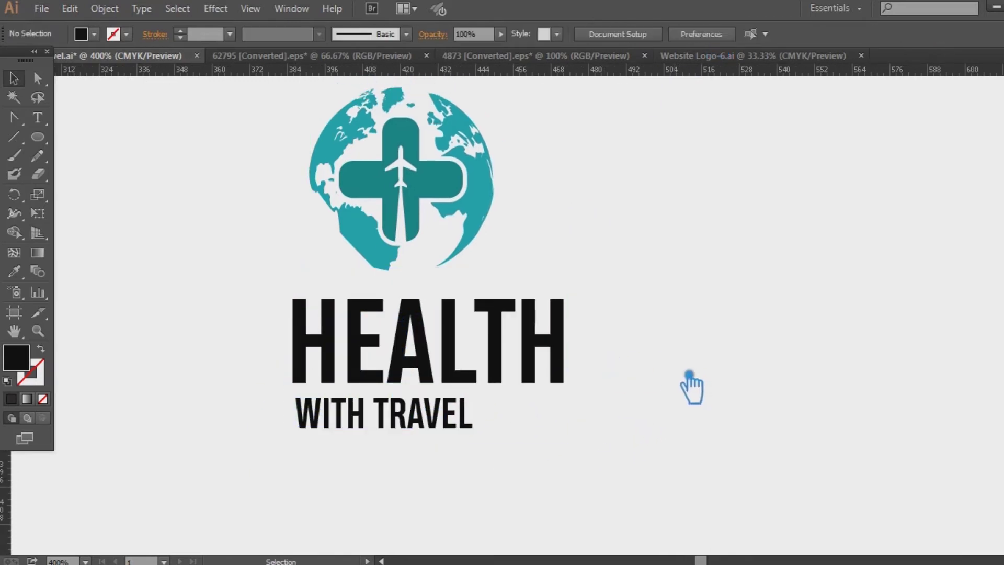
# - Try neighbouring fonts on the word HEALTH, including Headhunter Regular and Human Condensed
pyautogui.click(445, 420)
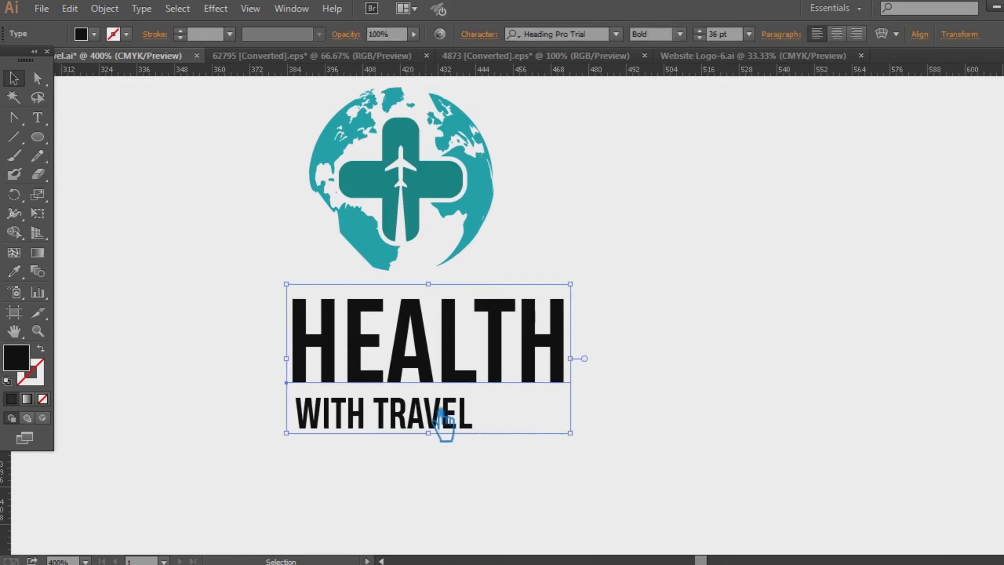
pyautogui.click(574, 35)
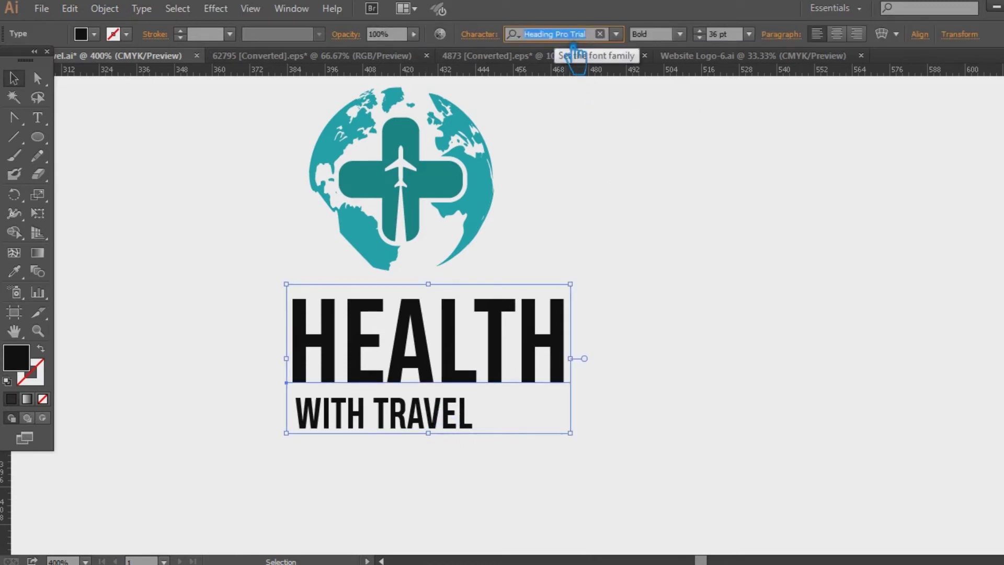
pyautogui.press('Down')
pyautogui.press('Down')
pyautogui.press('Down')
pyautogui.press('Down')
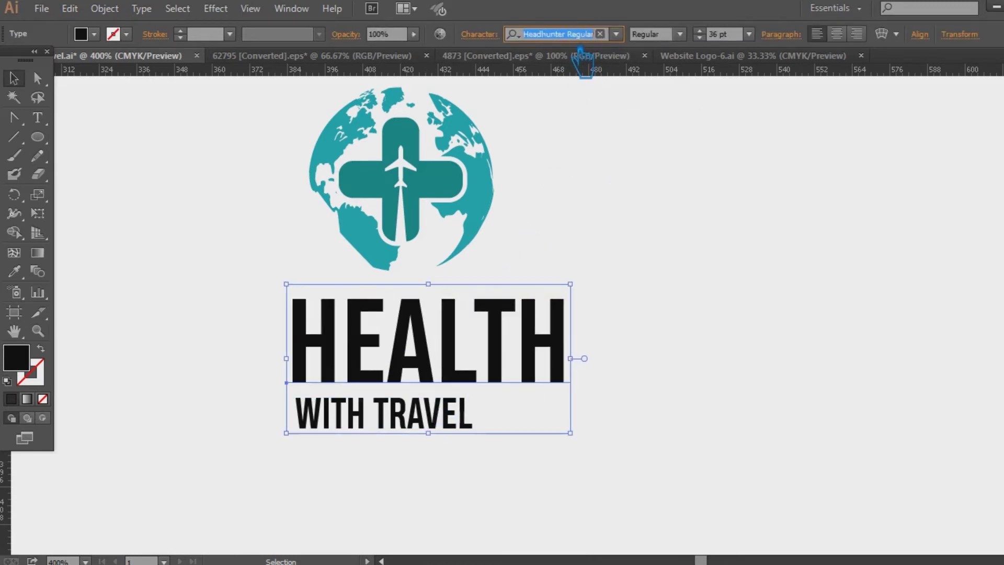
pyautogui.press('Up')
pyautogui.press('Up')
pyautogui.press('Up')
pyautogui.press('Up')
pyautogui.press('Up')
pyautogui.press('Up')
pyautogui.press('Up')
pyautogui.press('Up')
pyautogui.press('Up')
pyautogui.press('Up')
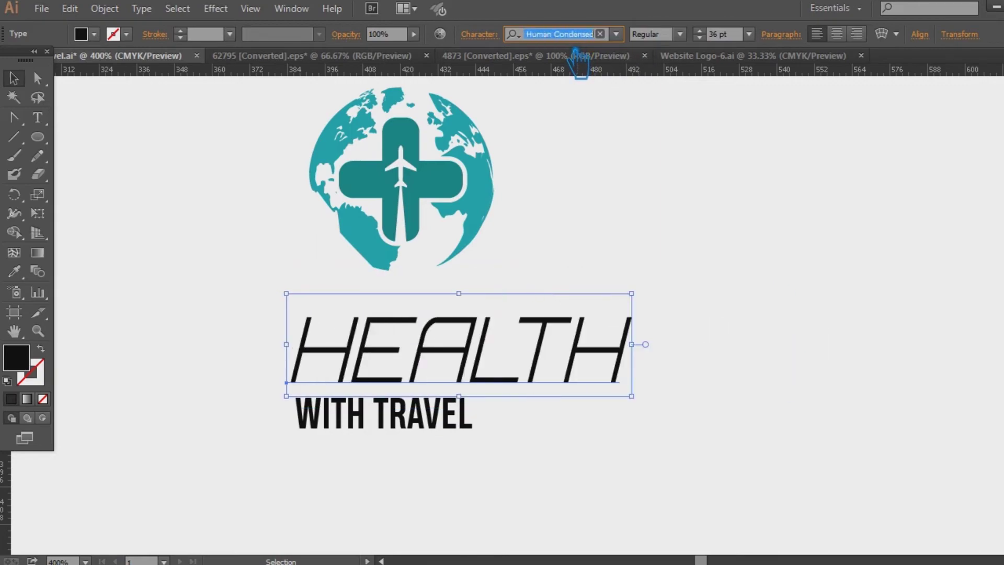
# - Set the word HEALTH in the Supreme font and center it beneath the globe
pyautogui.click(616, 35)
pyautogui.scroll(5, 820, 161)
pyautogui.moveTo(886, 281); pyautogui.dragTo(895, 432)
pyautogui.click(774, 373)
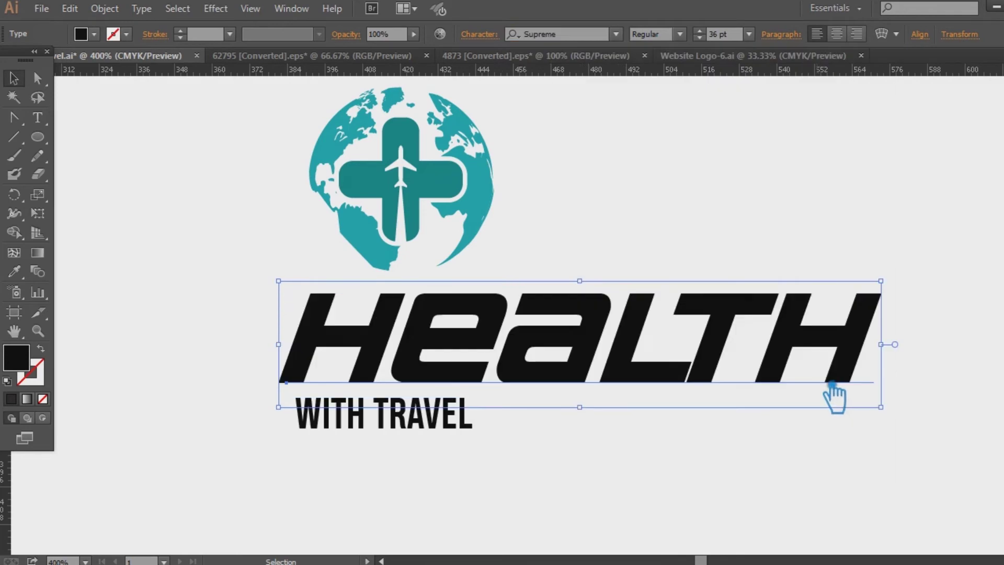
pyautogui.moveTo(646, 376); pyautogui.dragTo(477, 375)
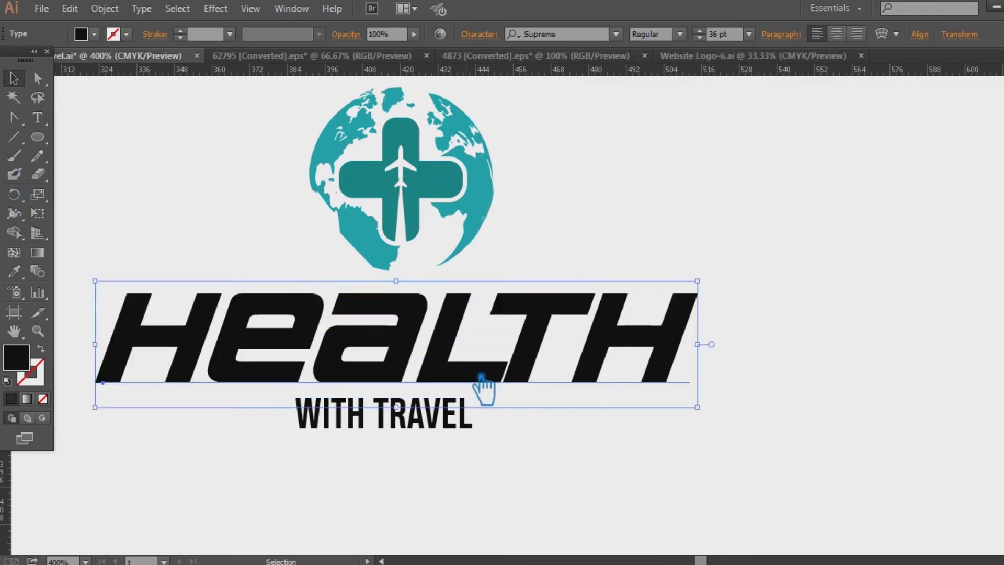
pyautogui.click(529, 448)
# - Change the WITH TRAVEL line to the Bold Italic style
pyautogui.click(430, 420)
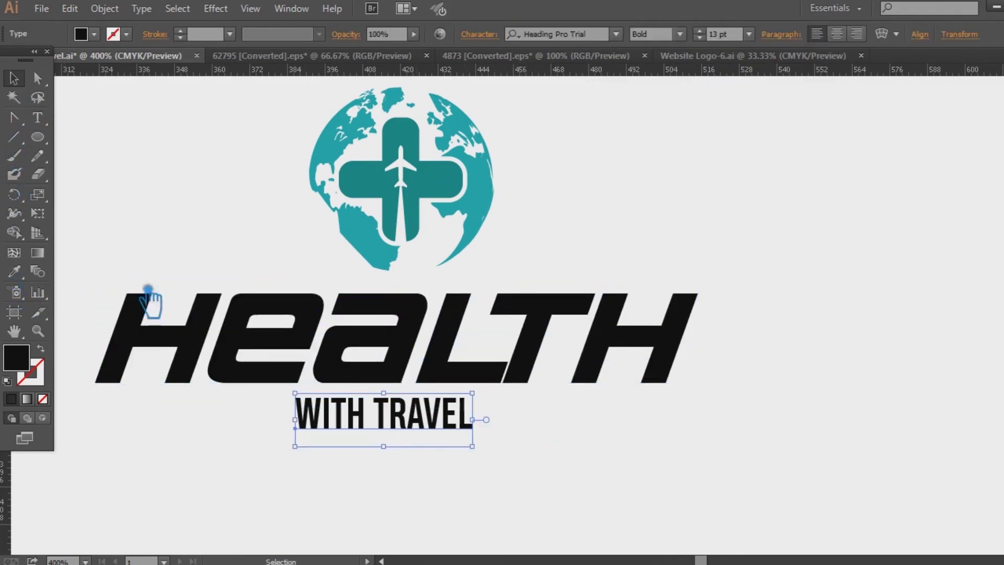
pyautogui.click(680, 34)
pyautogui.click(682, 141)
pyautogui.click(680, 34)
pyautogui.click(681, 34)
pyautogui.hotkey('ctrl', 'z')
pyautogui.click(224, 152)
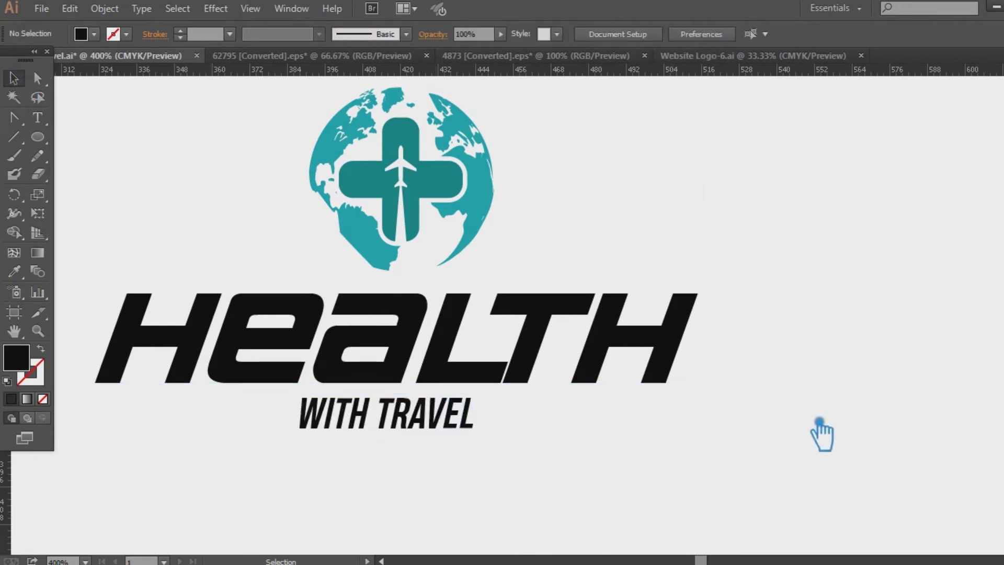
# - Ungroup the emblem and make the airplane cross slightly smaller within its gap in the globe
pyautogui.click(425, 413)
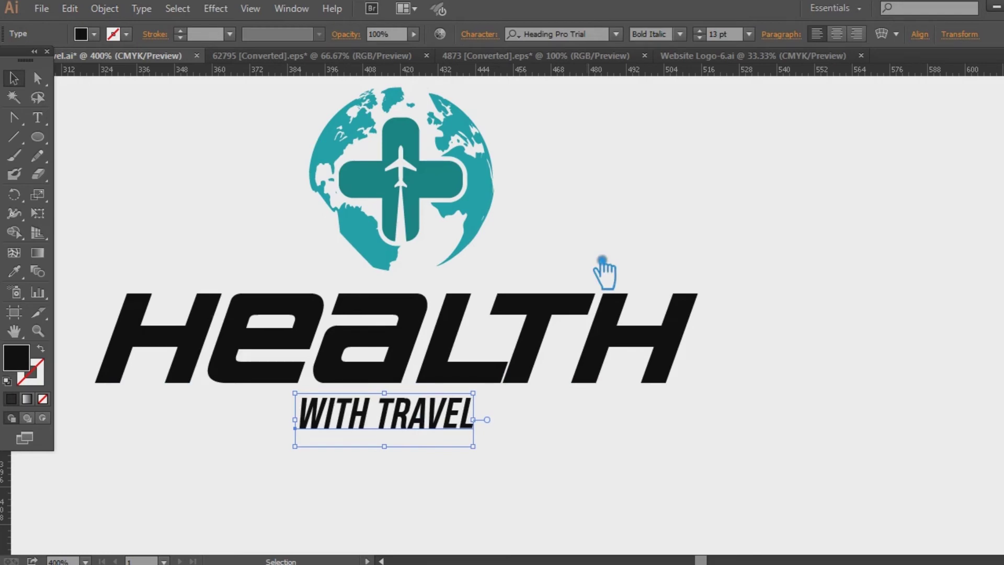
pyautogui.rightClick(463, 199)
pyautogui.click(481, 274)
pyautogui.click(457, 183)
pyautogui.click(601, 170)
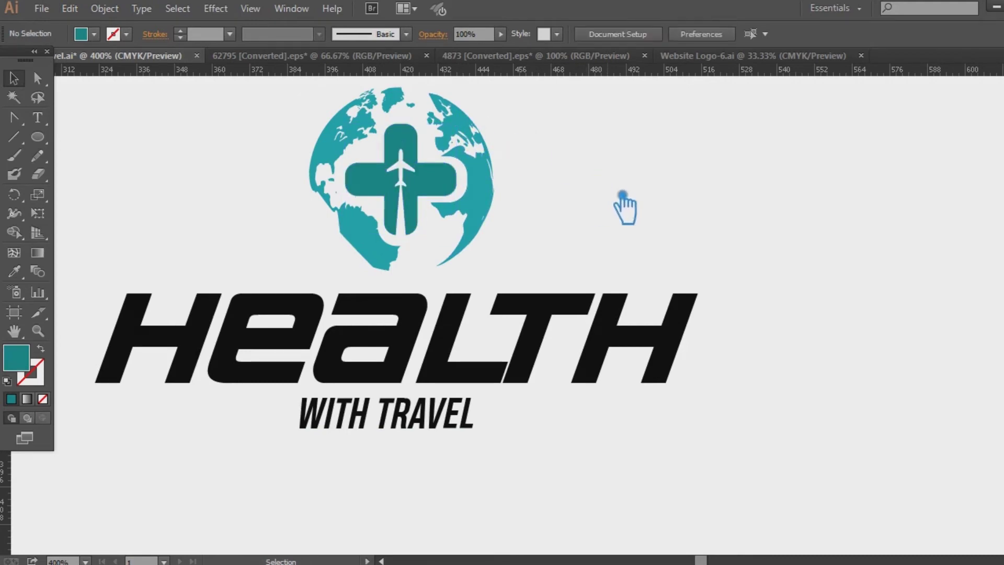
# - Set the tracking of the WITH TRAVEL line to 400
pyautogui.click(402, 418)
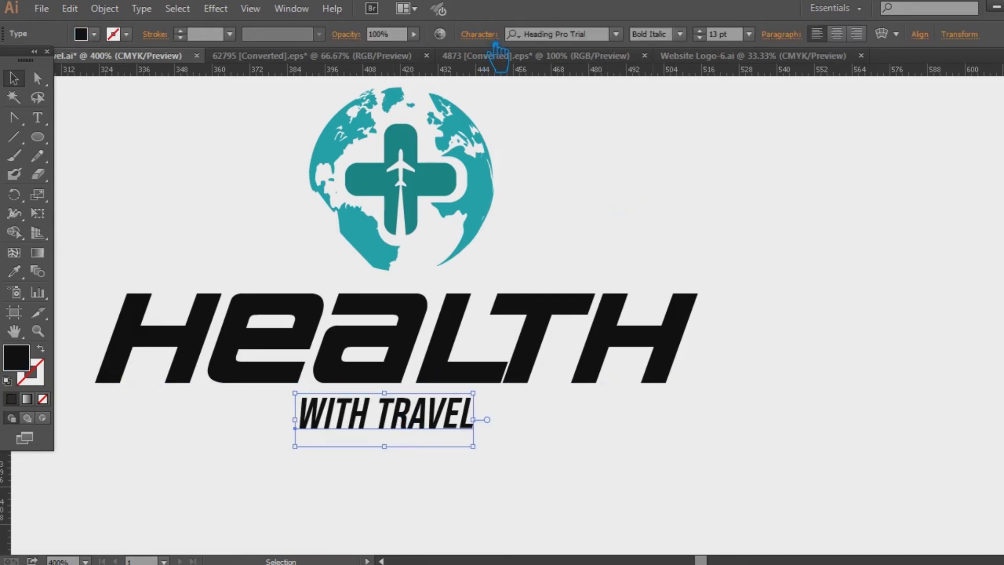
pyautogui.click(486, 36)
pyautogui.click(424, 150)
pyautogui.write('400')
pyautogui.press('Return')
# - Remove the extra tracking after the final L of WITH TRAVEL
pyautogui.click(37, 118)
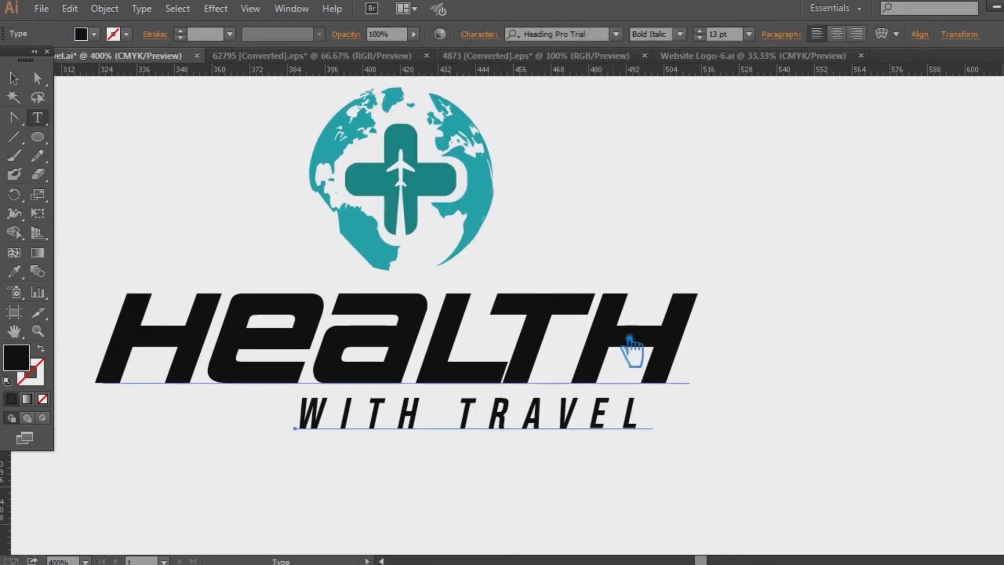
pyautogui.moveTo(622, 419); pyautogui.dragTo(685, 433)
pyautogui.click(487, 35)
pyautogui.click(489, 151)
pyautogui.click(509, 274)
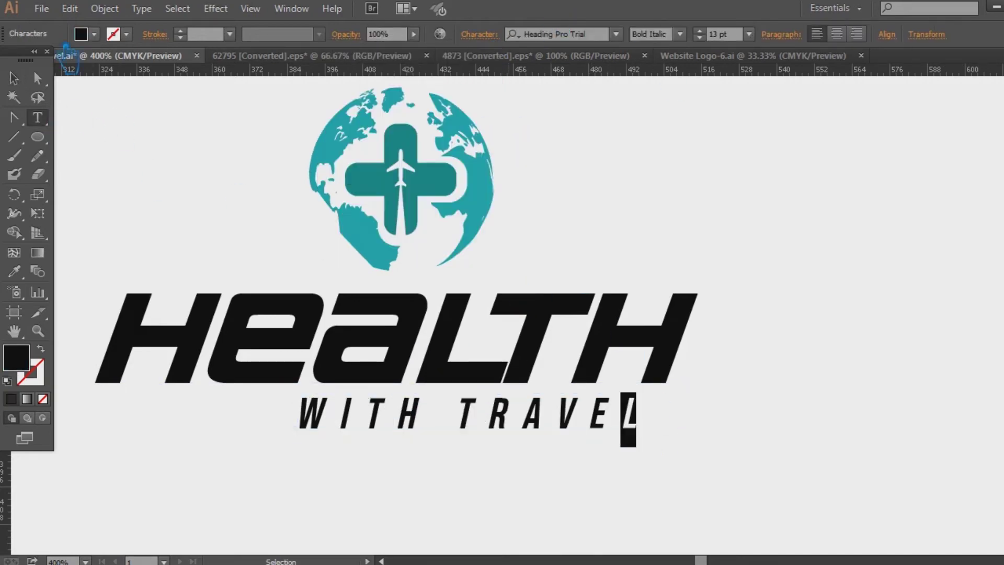
# - Center WITH TRAVEL beneath HEALTH and nudge it slightly down
pyautogui.click(14, 78)
pyautogui.click(608, 452)
pyautogui.moveTo(510, 445); pyautogui.dragTo(429, 446)
pyautogui.press('Down')
pyautogui.press('Down')
# - Nudge both text lines down together to widen the gap below the globe
pyautogui.moveTo(610, 465); pyautogui.dragTo(306, 347)
pyautogui.press('Down')
pyautogui.press('Down')
pyautogui.press('Down')
pyautogui.press('Down')
pyautogui.press('Down')
pyautogui.moveTo(648, 444); pyautogui.dragTo(137, 94)
pyautogui.click(523, 34)
pyautogui.hotkey('ctrl', 'z')
pyautogui.click(597, 174)
# - Group the globe and airplane cross into one emblem
pyautogui.moveTo(539, 261); pyautogui.dragTo(272, 111)
pyautogui.hotkey('ctrl', 'g')
pyautogui.click(665, 192)
pyautogui.hotkey('ctrl', '-')
pyautogui.hotkey('ctrl', '-')
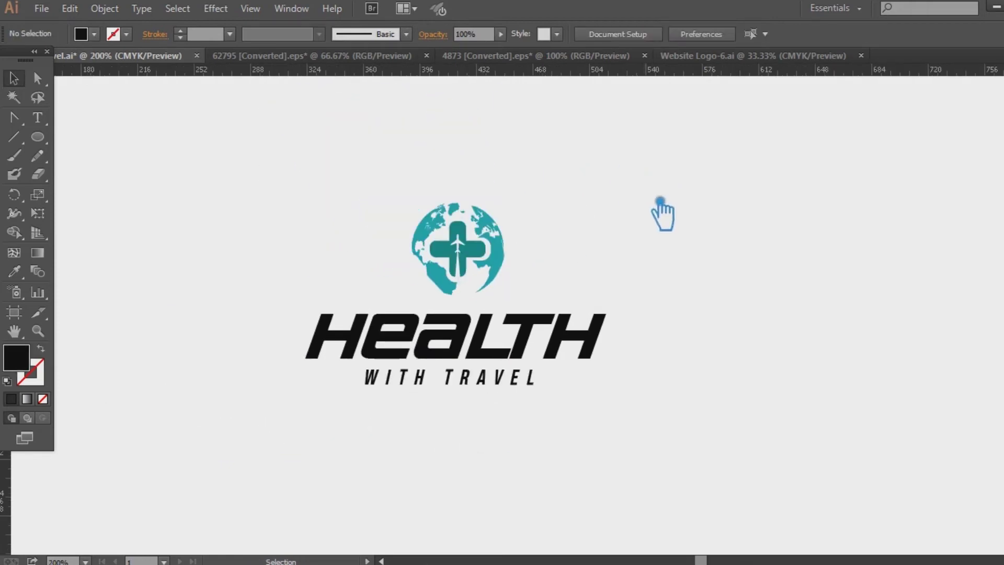
pyautogui.click(540, 335)
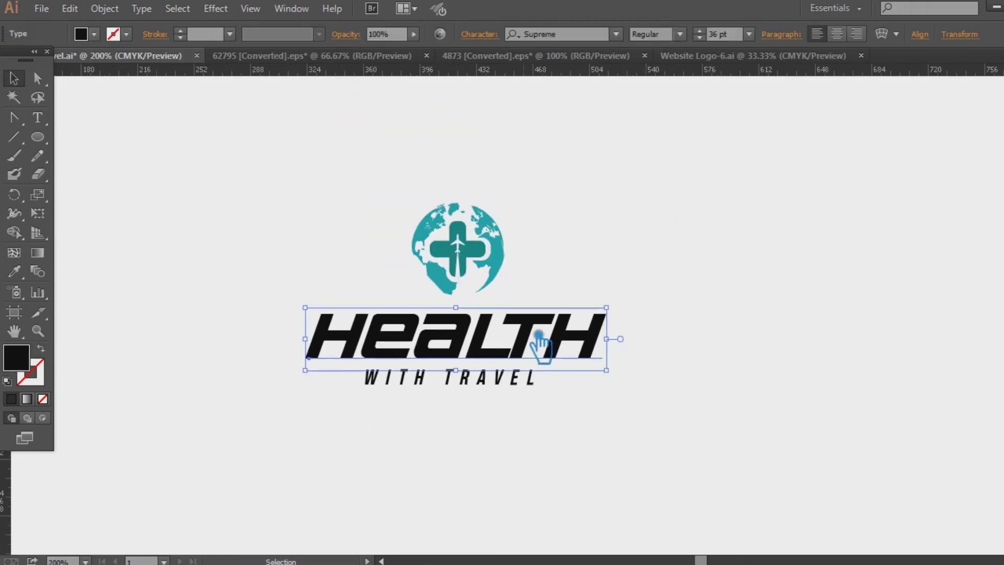
pyautogui.moveTo(568, 340); pyautogui.dragTo(950, 309)
pyautogui.moveTo(832, 323)
pyautogui.mouseDown()
pyautogui.moveTo(67, 448)
pyautogui.moveTo(174, 428)
pyautogui.mouseUp()
pyautogui.moveTo(273, 414); pyautogui.dragTo(86, 477)
pyautogui.click(339, 452)
pyautogui.moveTo(523, 456)
pyautogui.mouseDown()
pyautogui.moveTo(602, 442)
pyautogui.moveTo(422, 445)
pyautogui.moveTo(272, 470)
pyautogui.mouseUp()
# - Convert the word HEALTH to outlines, ungroup it into separate letters, and select the letter e
pyautogui.hotkey('ctrl', '+')
pyautogui.hotkey('ctrl', '+')
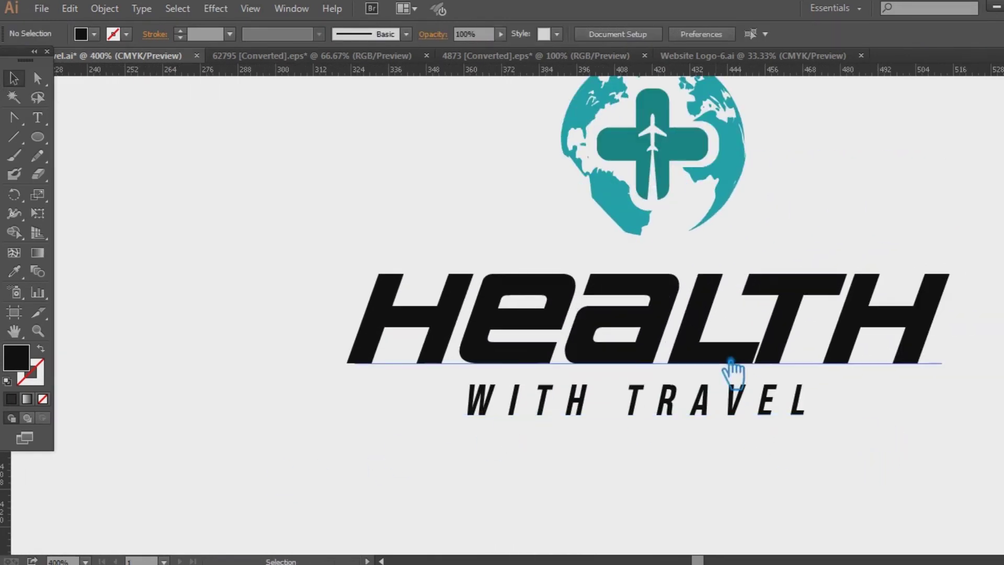
pyautogui.click(729, 358)
pyautogui.hotkey('ctrl', 'shift', 'o')
pyautogui.click(729, 370)
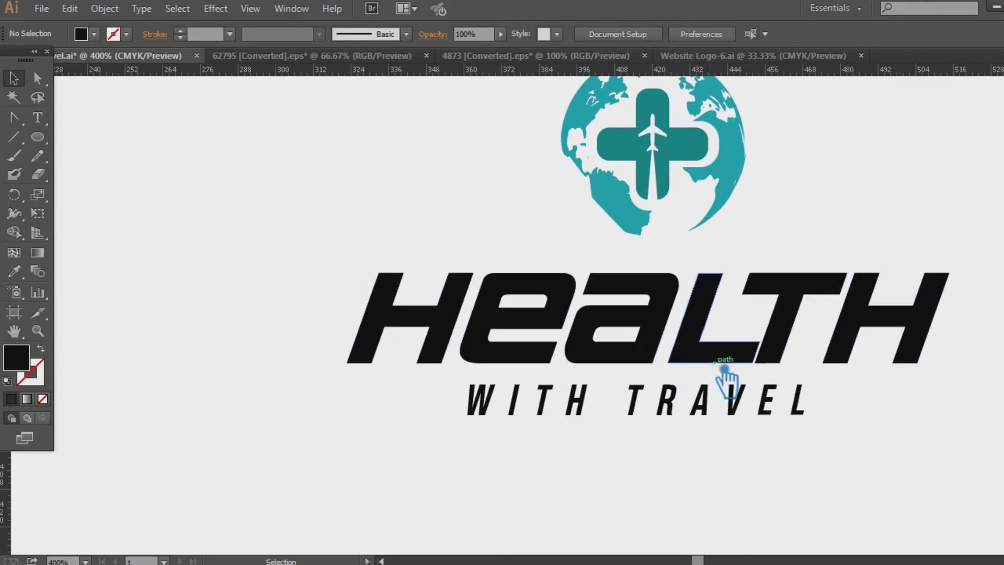
pyautogui.rightClick(508, 357)
pyautogui.click(550, 446)
pyautogui.click(510, 360)
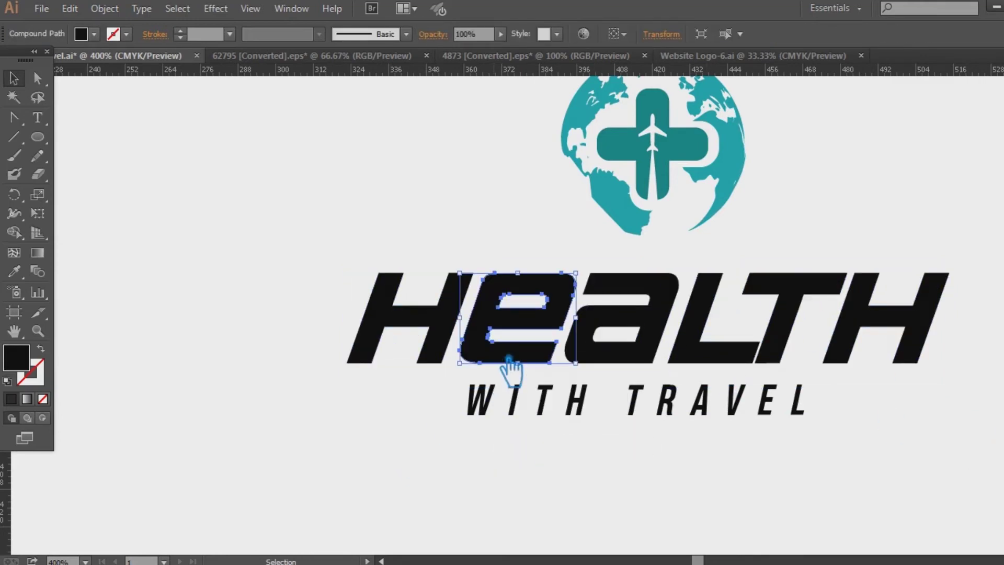
# - Nudge the e, a and L of HEALTH slightly left and the T and final H slightly right
pyautogui.click(615, 360)
pyautogui.click(713, 360)
pyautogui.press('Left')
pyautogui.press('Left')
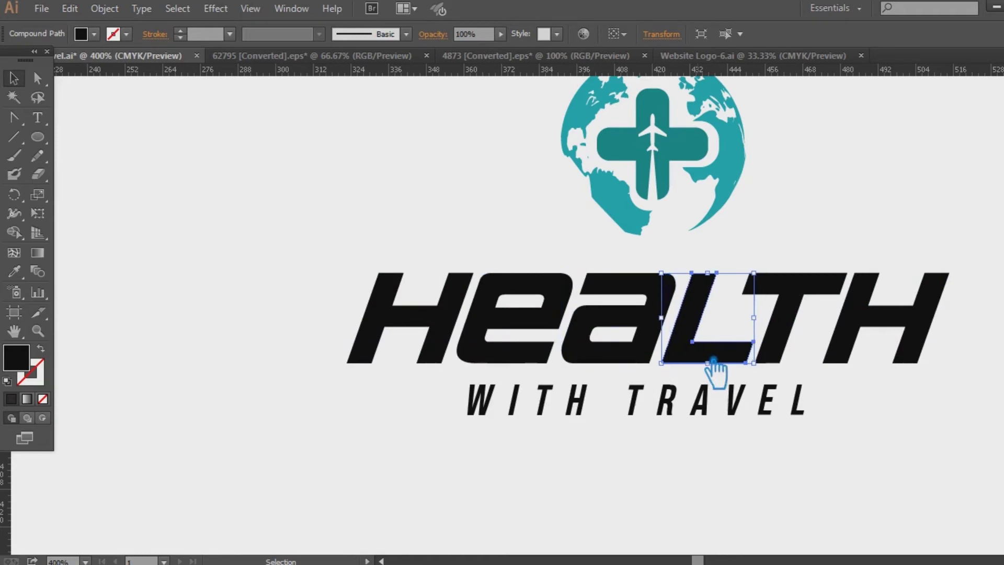
pyautogui.click(870, 331)
pyautogui.press('Right')
pyautogui.press('Right')
pyautogui.click(912, 406)
pyautogui.click(909, 327)
pyautogui.click(751, 359)
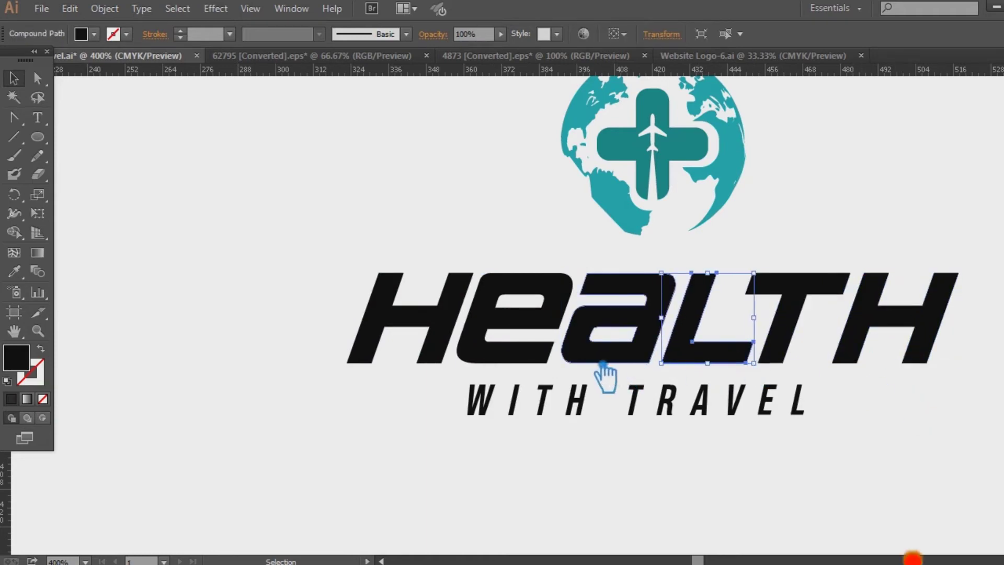
# - Nudge the first H and the e slightly further left to even out the letter spacing in HEALTH
pyautogui.click(601, 360)
pyautogui.press('Left')
pyautogui.moveTo(341, 252); pyautogui.dragTo(509, 353)
pyautogui.press('Left')
pyautogui.click(393, 382)
pyautogui.click(424, 352)
pyautogui.press('Left')
pyautogui.click(446, 404)
# - Shift the final H of HEALTH by a hair and nudge the T slightly right
pyautogui.click(919, 330)
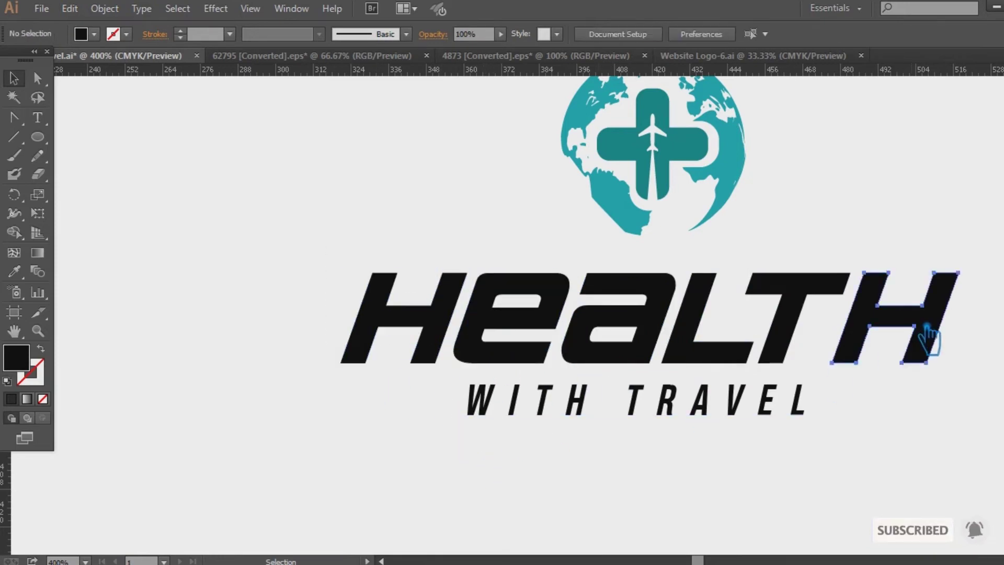
pyautogui.click(888, 387)
pyautogui.moveTo(898, 333); pyautogui.dragTo(899, 330)
pyautogui.click(893, 393)
pyautogui.click(804, 293)
pyautogui.press('Right')
pyautogui.click(958, 470)
# - Try nudging the L, a and e of HEALTH slightly to the right
pyautogui.click(719, 353)
pyautogui.press('Right')
pyautogui.click(670, 470)
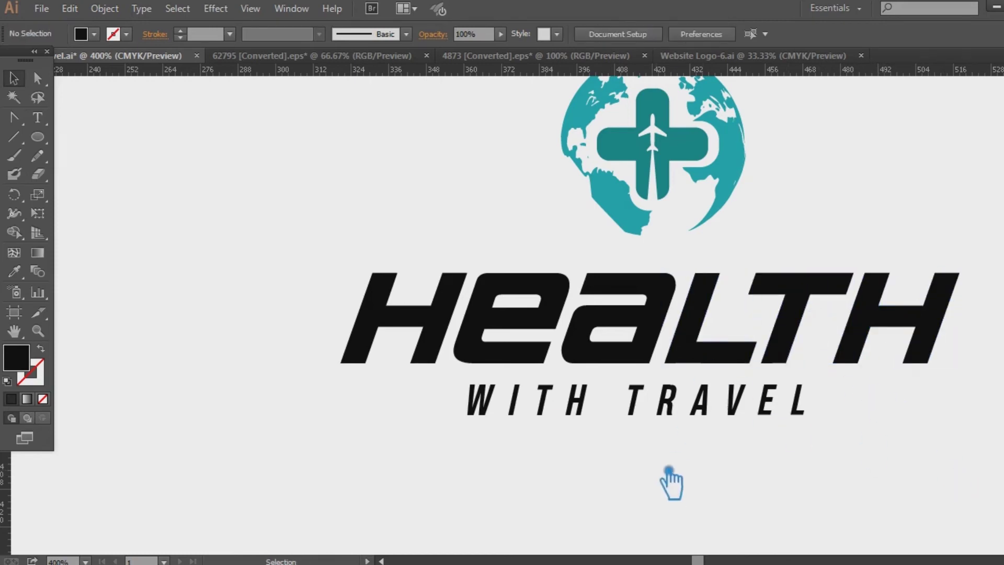
pyautogui.click(629, 360)
pyautogui.press('Right')
pyautogui.click(522, 357)
pyautogui.press('Right')
pyautogui.click(589, 478)
# - Undo the last nudges of the L, a and e in HEALTH
pyautogui.hotkey('ctrl', '+')
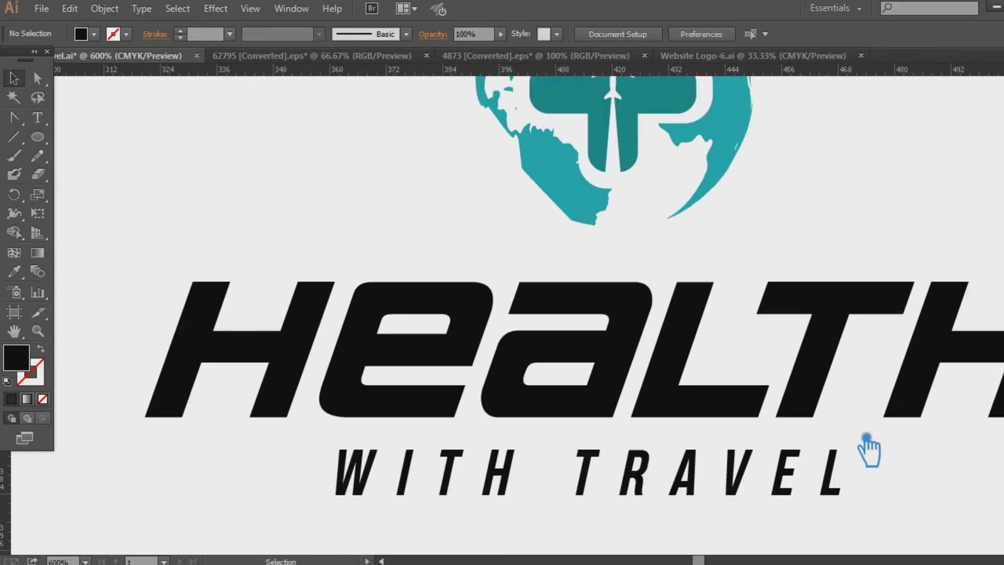
pyautogui.hotkey('ctrl', 'z')
pyautogui.hotkey('ctrl', 'z')
pyautogui.moveTo(935, 444); pyautogui.dragTo(865, 437)
pyautogui.hotkey('ctrl', 'z')
pyautogui.click(862, 445)
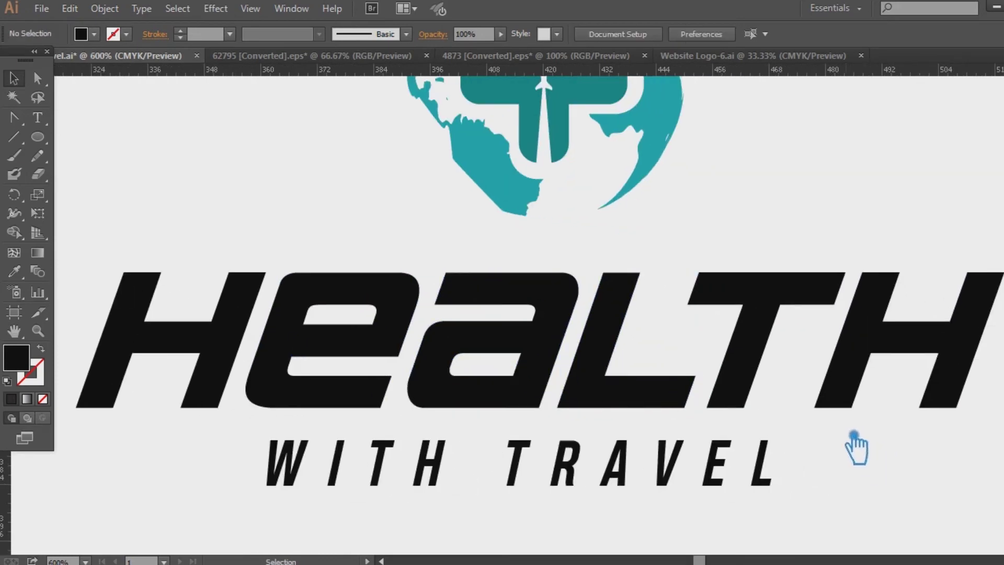
# - Fine-tune the positions of the T and the final H, and group all the HEALTH letters
pyautogui.moveTo(808, 302); pyautogui.dragTo(807, 303)
pyautogui.click(909, 422)
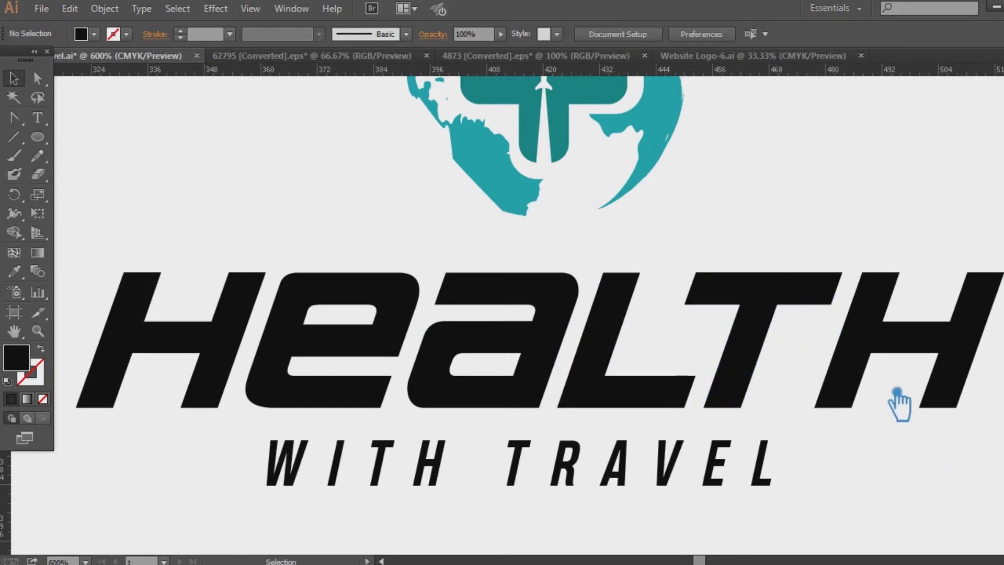
pyautogui.moveTo(970, 350); pyautogui.dragTo(970, 347)
pyautogui.click(950, 492)
pyautogui.moveTo(134, 248); pyautogui.dragTo(902, 334)
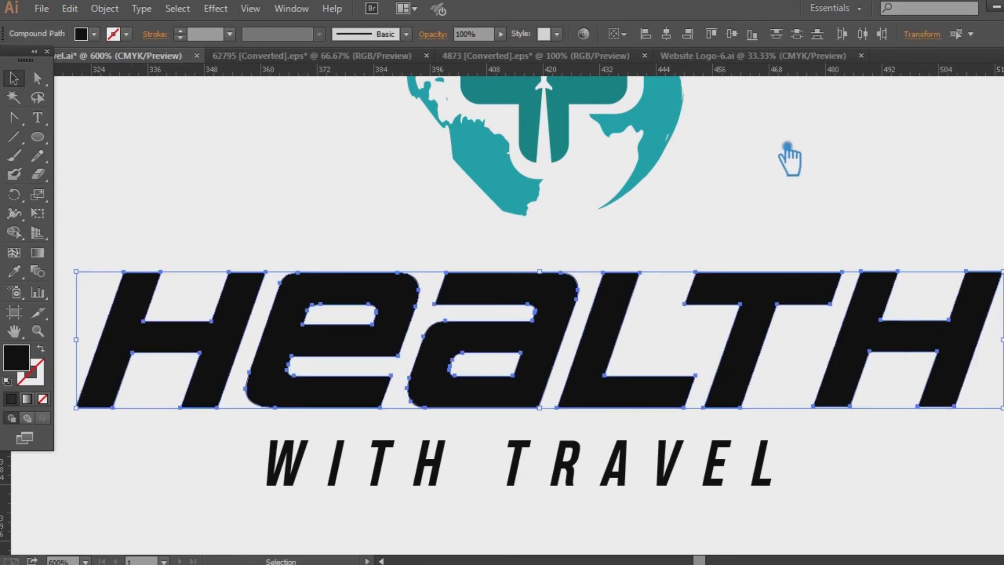
pyautogui.click(834, 224)
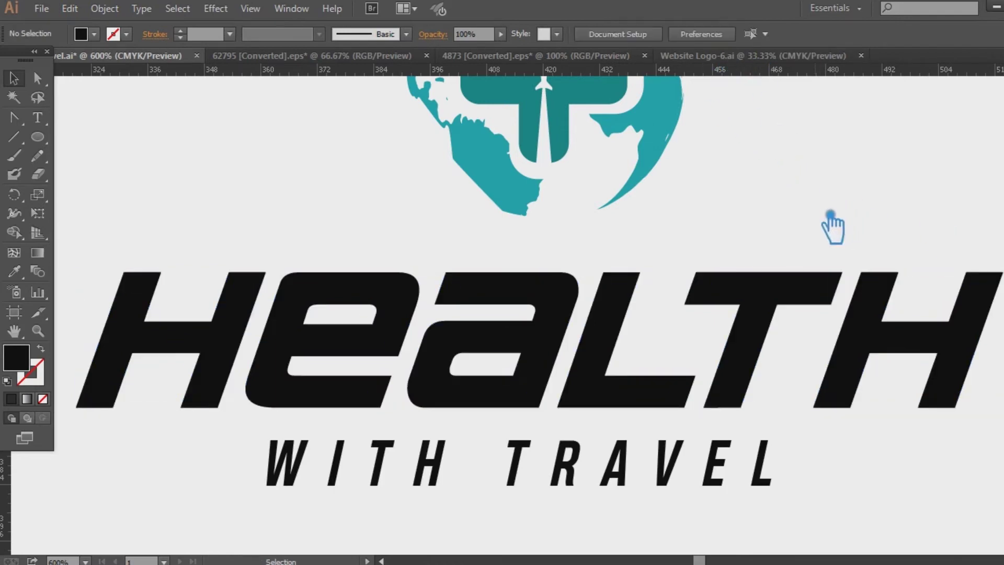
# - Move HEALTH up closer to the globe and reposition WITH TRAVEL directly beneath it
pyautogui.hotkey('ctrl', '-')
pyautogui.hotkey('ctrl', '-')
pyautogui.moveTo(643, 316); pyautogui.dragTo(656, 305)
pyautogui.click(617, 361)
pyautogui.moveTo(573, 392); pyautogui.dragTo(599, 382)
# - Recolour the WITH TRAVEL text to dark grey
pyautogui.click(16, 272)
pyautogui.click(508, 237)
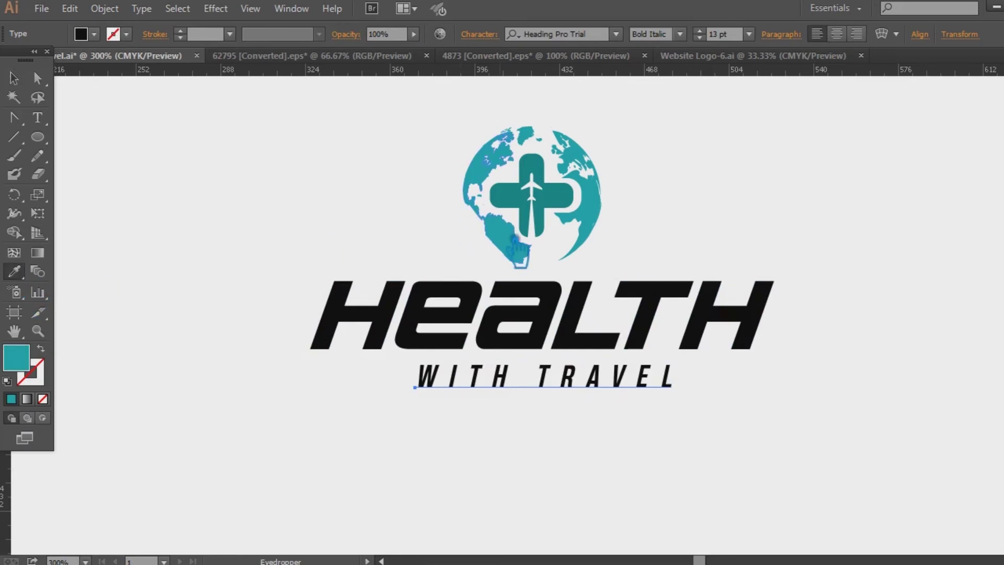
pyautogui.doubleClick(22, 362)
pyautogui.moveTo(572, 254); pyautogui.dragTo(570, 235)
pyautogui.click(943, 121)
pyautogui.doubleClick(17, 358)
pyautogui.click(571, 281)
pyautogui.click(943, 121)
# - Fill the word HEALTH with the darker teal sampled from the cross
pyautogui.click(14, 78)
pyautogui.click(341, 304)
pyautogui.click(15, 272)
pyautogui.click(555, 198)
pyautogui.click(14, 78)
pyautogui.click(205, 100)
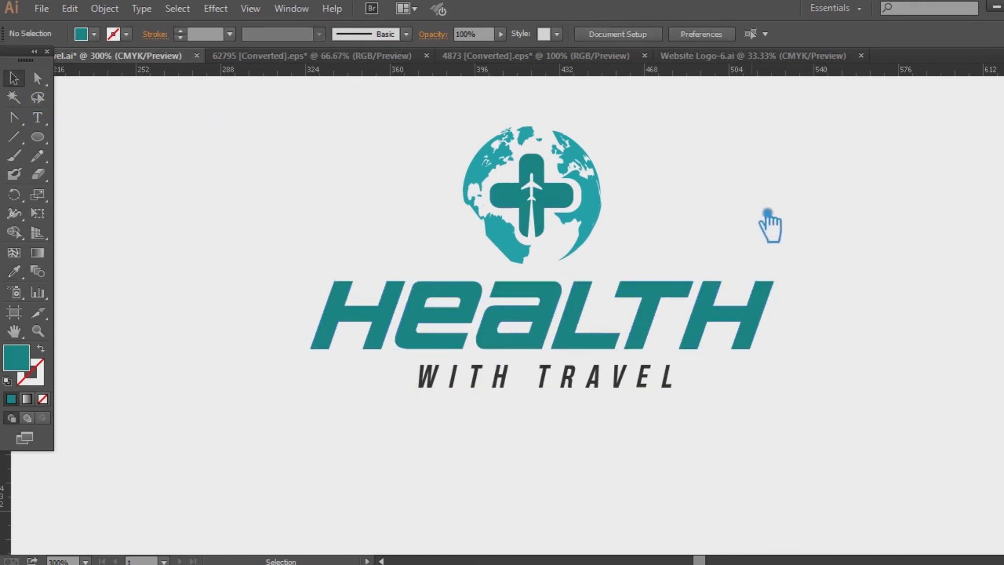
# - Enlarge the globe and cross emblem and position it higher above HEALTH
pyautogui.click(662, 293)
pyautogui.click(591, 214)
pyautogui.moveTo(603, 126); pyautogui.dragTo(647, 121)
pyautogui.keyDown('shift'); pyautogui.click(552, 206); pyautogui.keyUp('shift')
pyautogui.moveTo(555, 209); pyautogui.dragTo(555, 183)
pyautogui.click(709, 198)
pyautogui.press('space')
pyautogui.moveTo(734, 200); pyautogui.dragTo(686, 242)
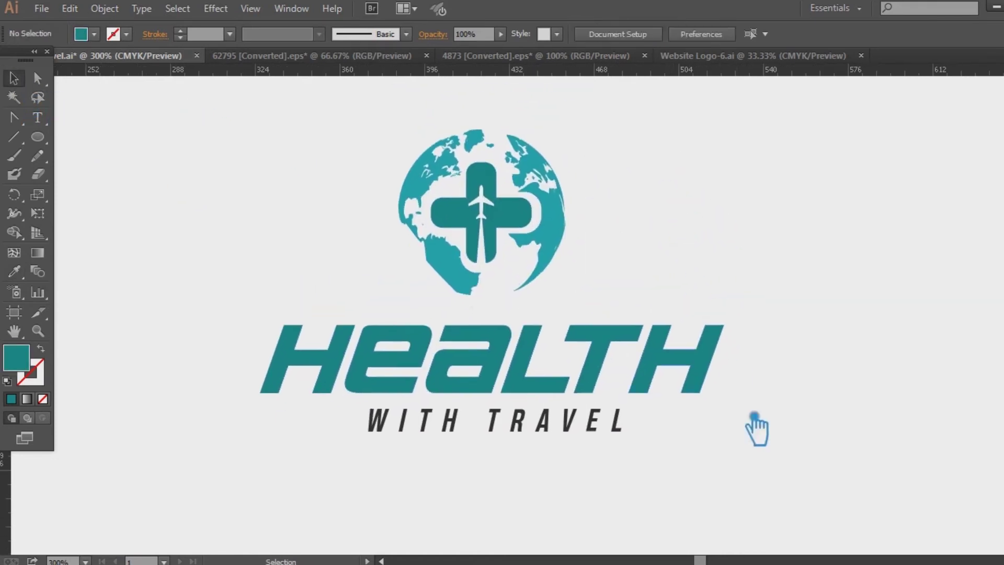
# - Center the emblem and both text lines horizontally on each other, and nudge WITH TRAVEL slightly down
pyautogui.moveTo(743, 480); pyautogui.dragTo(255, 125)
pyautogui.click(830, 293)
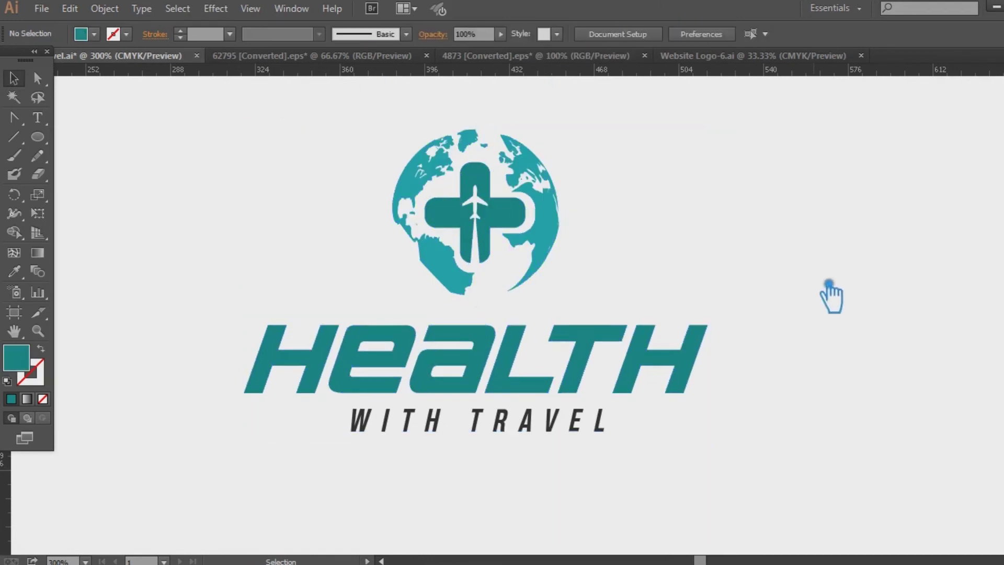
pyautogui.click(549, 434)
pyautogui.click(904, 226)
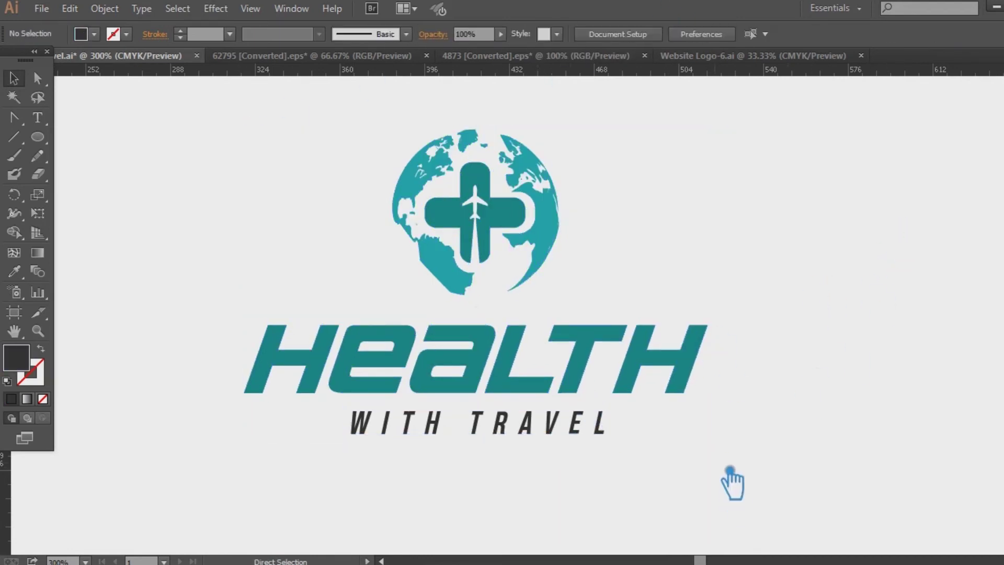
# - Ungroup the emblem and slightly enlarge the airplane cross inside the globe
pyautogui.hotkey('ctrl', '-')
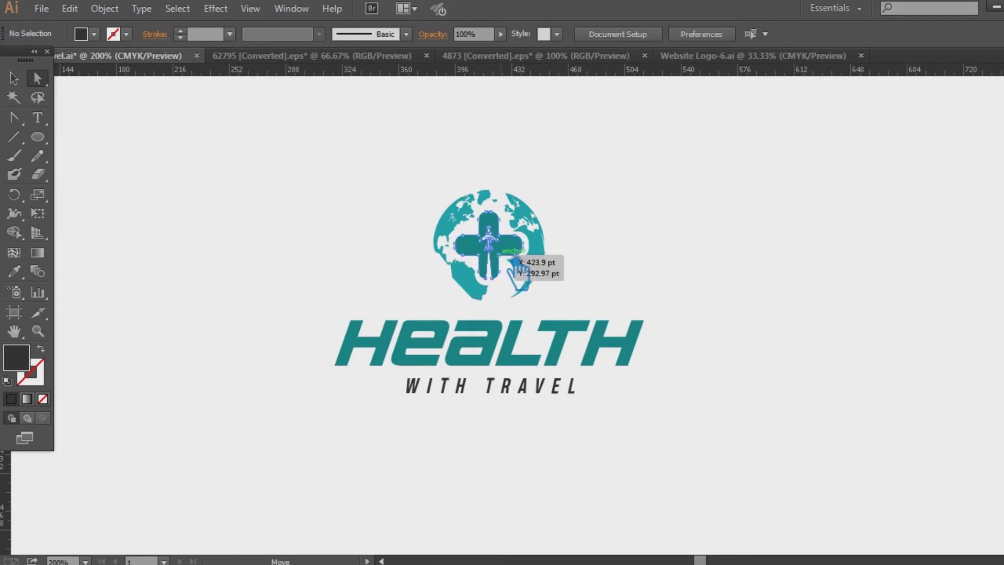
pyautogui.click(534, 245)
pyautogui.click(677, 258)
pyautogui.hotkey('ctrl', '+')
pyautogui.moveTo(677, 259); pyautogui.dragTo(716, 348)
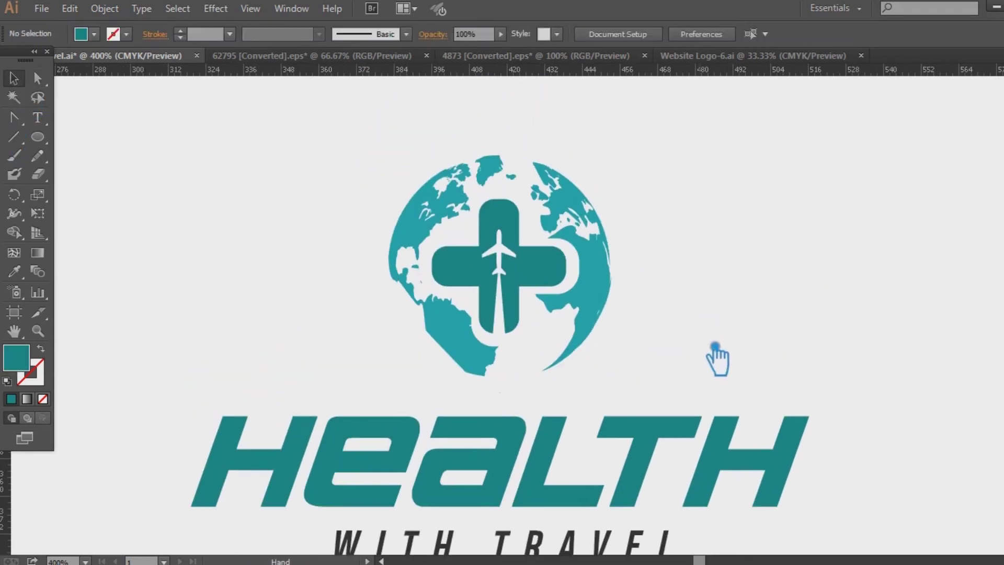
pyautogui.rightClick(518, 277)
pyautogui.click(601, 368)
pyautogui.moveTo(575, 205); pyautogui.dragTo(580, 192)
pyautogui.click(763, 259)
# - Regroup the globe and airplane cross into one emblem and save the document
pyautogui.moveTo(639, 328); pyautogui.dragTo(341, 191)
pyautogui.hotkey('ctrl', 'g')
pyautogui.click(787, 264)
pyautogui.moveTo(656, 372); pyautogui.dragTo(351, 120)
pyautogui.click(887, 244)
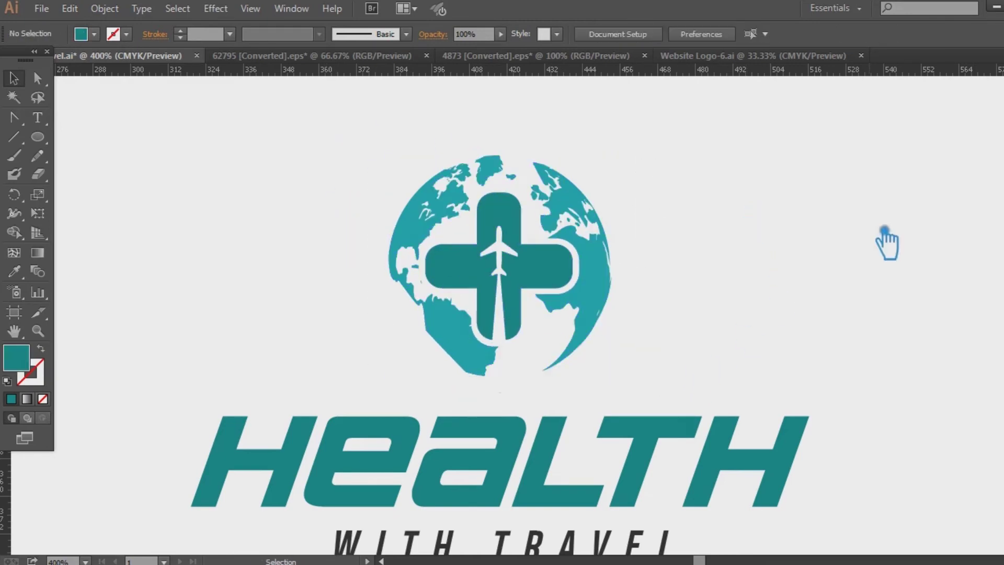
pyautogui.press('a')
pyautogui.hotkey('ctrl', 's')
# - Fill the word HEALTH with the lighter teal sampled from the globe
pyautogui.click(228, 423)
pyautogui.press('i')
pyautogui.click(419, 238)
pyautogui.click(16, 79)
pyautogui.click(182, 165)
# - Change the cross's fill from teal to green, #75ad09, within the grouped emblem
pyautogui.click(554, 275)
pyautogui.click(639, 273)
pyautogui.press('a')
pyautogui.click(549, 281)
pyautogui.doubleClick(29, 369)
pyautogui.click(805, 250)
pyautogui.click(806, 271)
pyautogui.click(756, 150)
pyautogui.moveTo(757, 150); pyautogui.dragTo(758, 179)
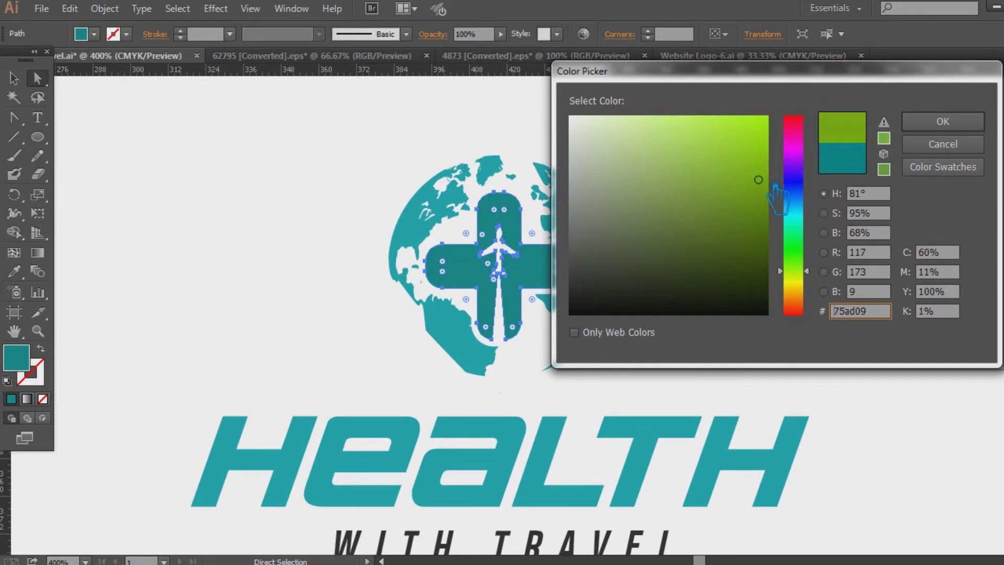
pyautogui.click(937, 123)
pyautogui.click(16, 79)
pyautogui.click(160, 157)
pyautogui.scroll(-2, 795, 333)
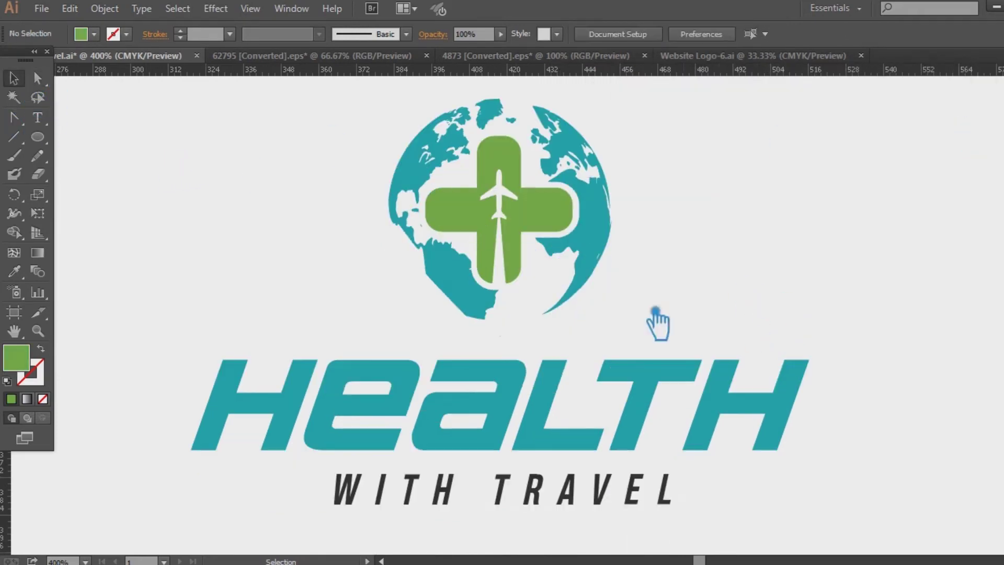
# - Brighten the cross's fill to a lighter lime green and save the document
pyautogui.press('a')
pyautogui.click(542, 217)
pyautogui.doubleClick(16, 359)
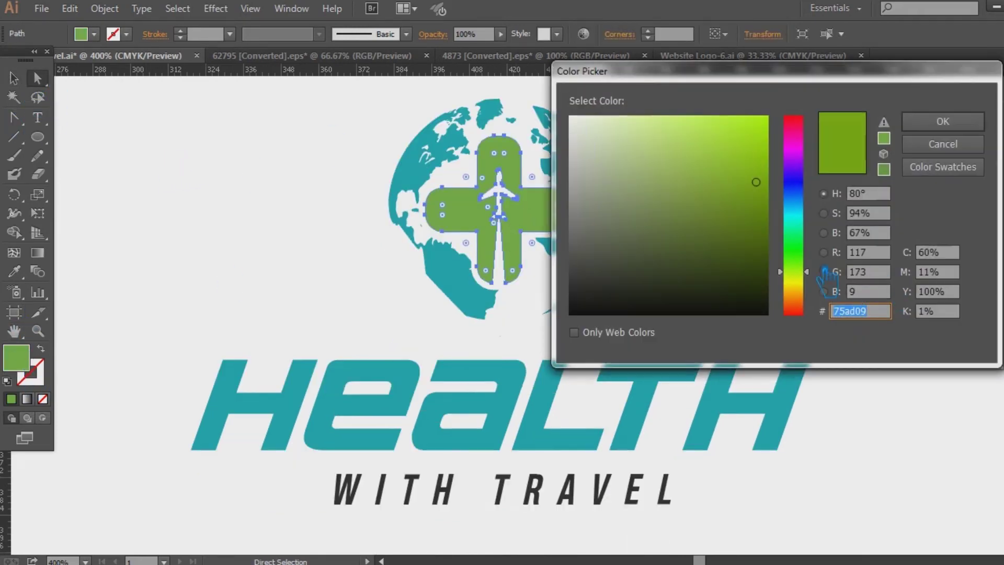
pyautogui.click(951, 126)
pyautogui.click(929, 175)
pyautogui.click(539, 223)
pyautogui.doubleClick(24, 361)
pyautogui.click(757, 163)
pyautogui.click(942, 122)
pyautogui.click(14, 79)
pyautogui.click(162, 183)
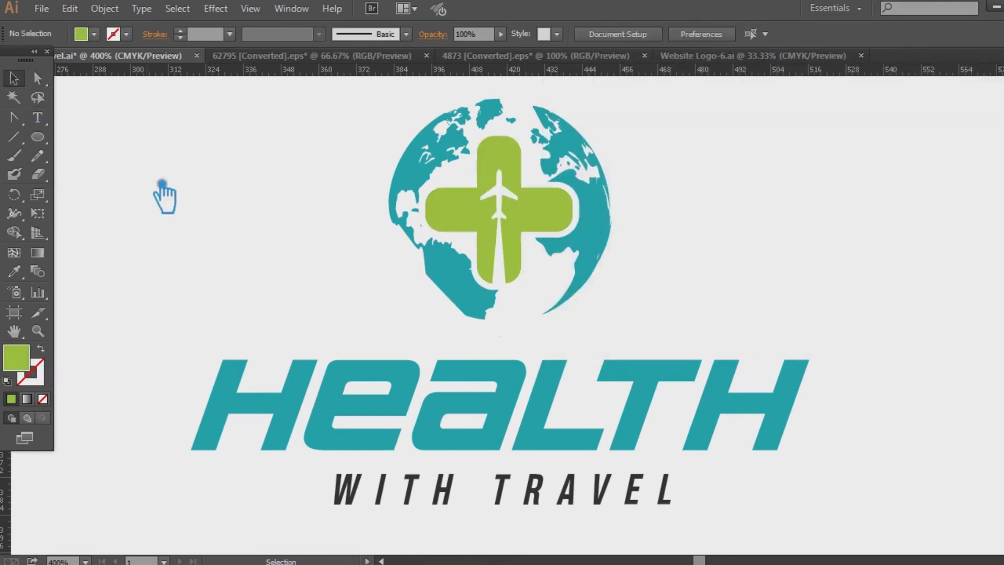
pyautogui.hotkey('ctrl', 's')
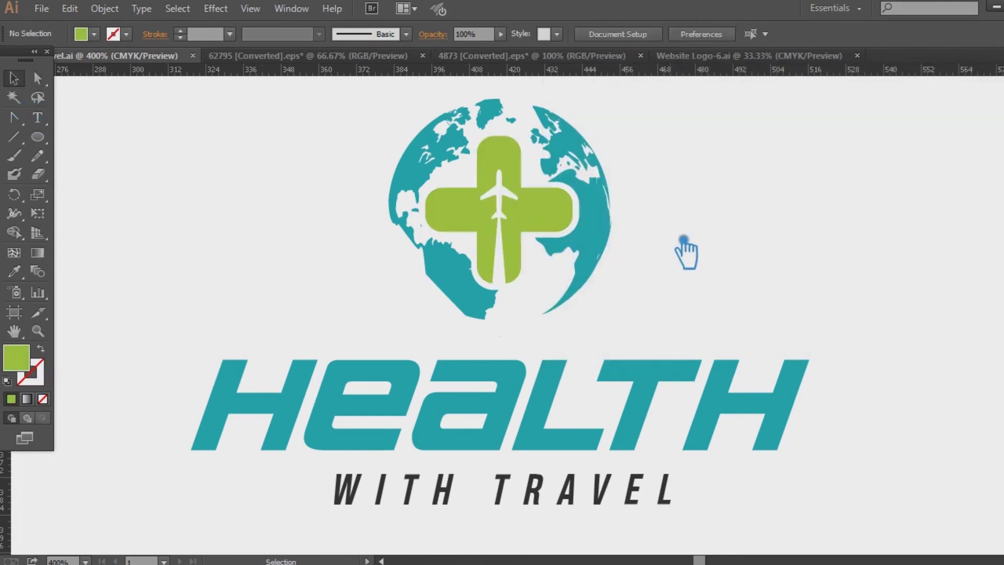
# - Fill the letters L, T and H at the end of HEALTH with the lime green sampled from the cross
pyautogui.click(571, 433)
pyautogui.click(725, 297)
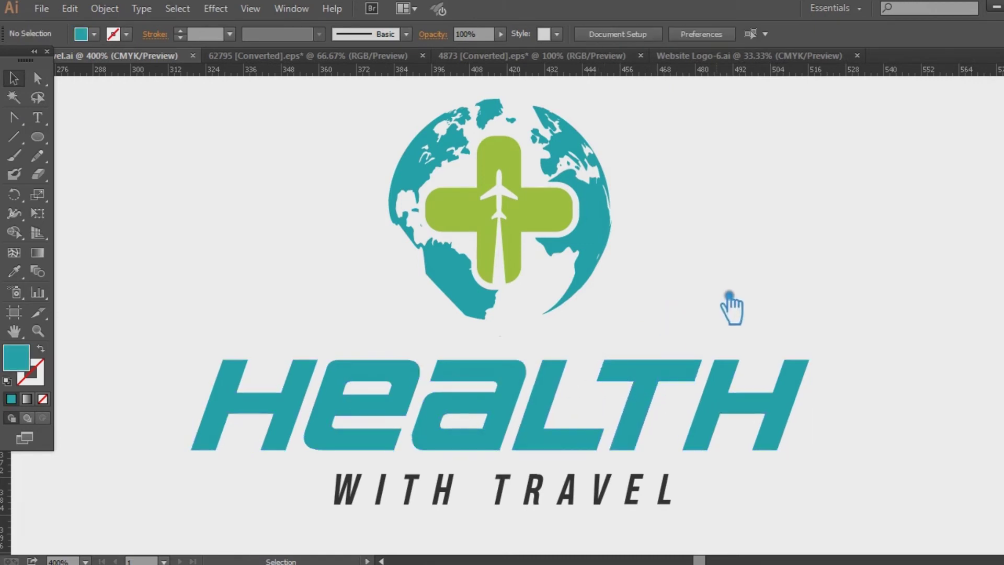
pyautogui.press('a')
pyautogui.click(565, 437)
pyautogui.keyDown('shift'); pyautogui.click(639, 414); pyautogui.keyUp('shift')
pyautogui.keyDown('shift'); pyautogui.click(754, 412); pyautogui.keyUp('shift')
pyautogui.click(14, 271)
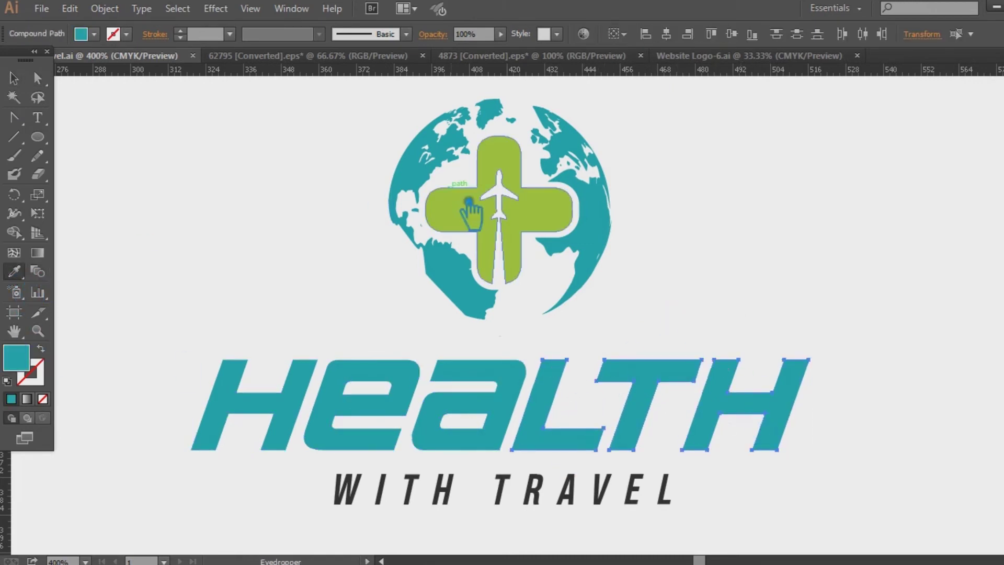
pyautogui.click(464, 209)
pyautogui.press('v')
pyautogui.click(234, 203)
pyautogui.hotkey('ctrl', '-')
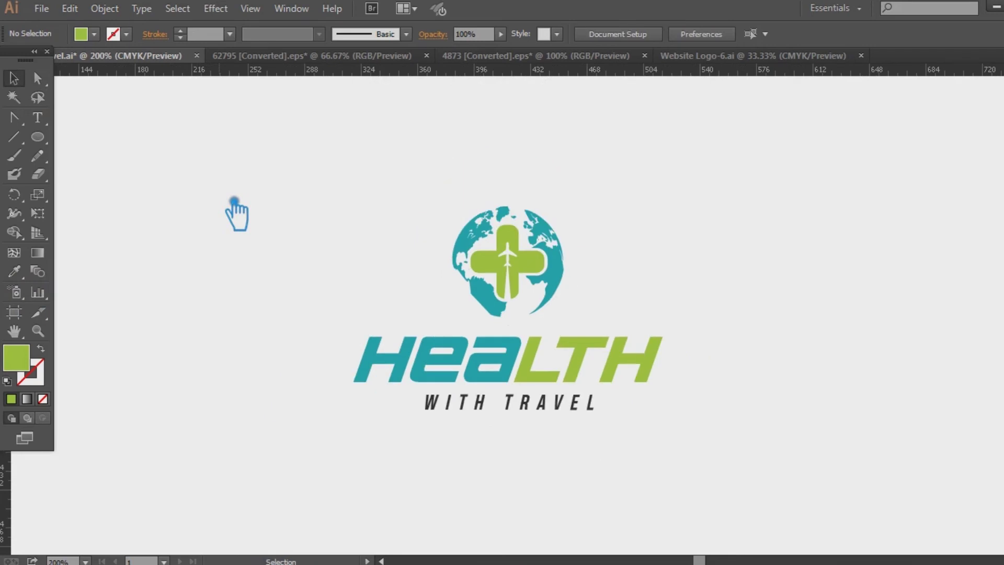
# - Draw a short horizontal line before WITH TRAVEL, starting under the first H's outer edge, with the text's dark grey as stroke
pyautogui.hotkey('ctrl', '+')
pyautogui.press('\\')
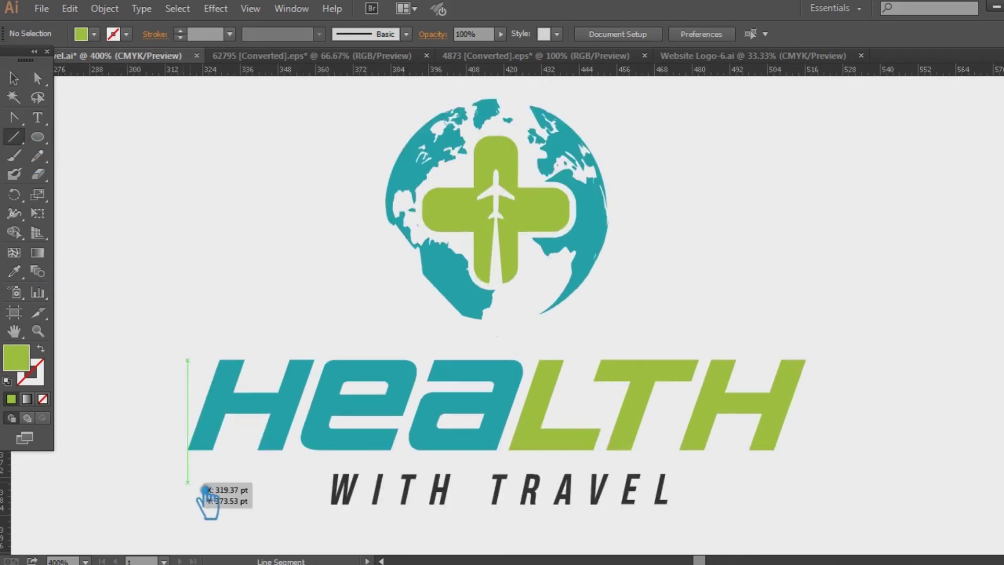
pyautogui.moveTo(187, 480); pyautogui.dragTo(314, 480)
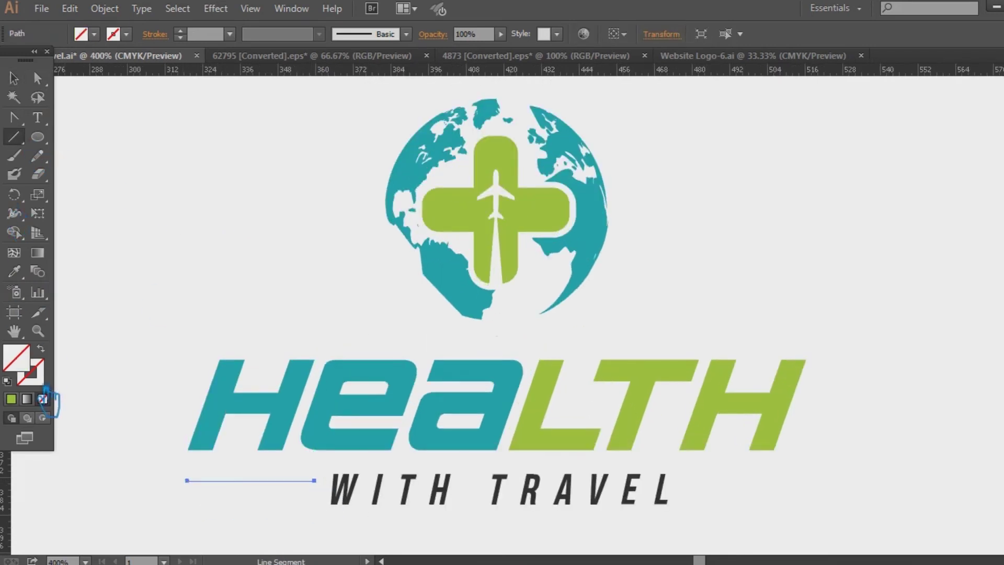
pyautogui.click(40, 381)
pyautogui.click(11, 399)
pyautogui.click(14, 271)
pyautogui.click(359, 506)
pyautogui.click(40, 349)
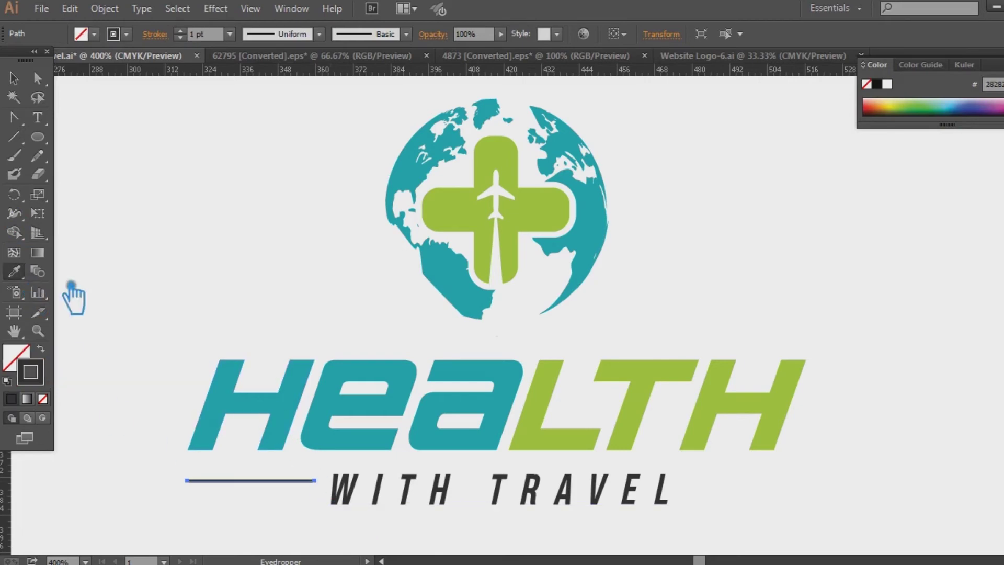
# - Set the stroke weight of the line beside WITH TRAVEL to 0.75 pt
pyautogui.click(14, 78)
pyautogui.click(320, 280)
pyautogui.moveTo(320, 280); pyautogui.dragTo(298, 196)
pyautogui.click(262, 396)
pyautogui.click(230, 34)
pyautogui.click(251, 85)
pyautogui.click(219, 190)
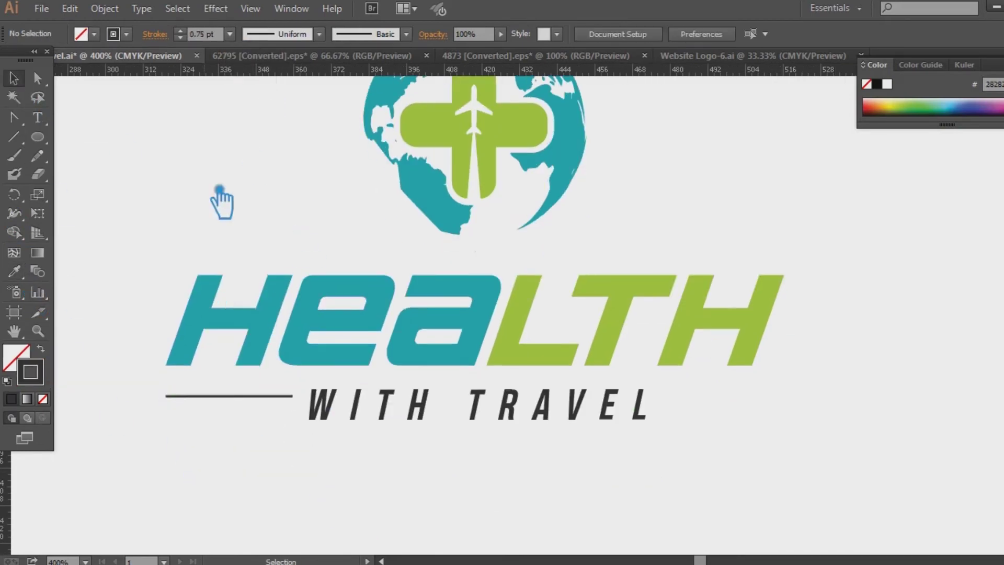
# - Try the line slightly lower beside WITH TRAVEL, and delete it
pyautogui.moveTo(275, 396); pyautogui.dragTo(275, 406)
pyautogui.click(312, 478)
pyautogui.click(253, 407)
pyautogui.click(310, 517)
pyautogui.moveTo(265, 407)
pyautogui.mouseDown()
pyautogui.moveTo(734, 427)
pyautogui.moveTo(249, 150)
pyautogui.mouseUp()
pyautogui.press('Delete')
pyautogui.click(776, 479)
pyautogui.click(599, 433)
pyautogui.click(520, 361)
pyautogui.keyDown('shift'); pyautogui.click(528, 417); pyautogui.keyUp('shift')
pyautogui.click(554, 498)
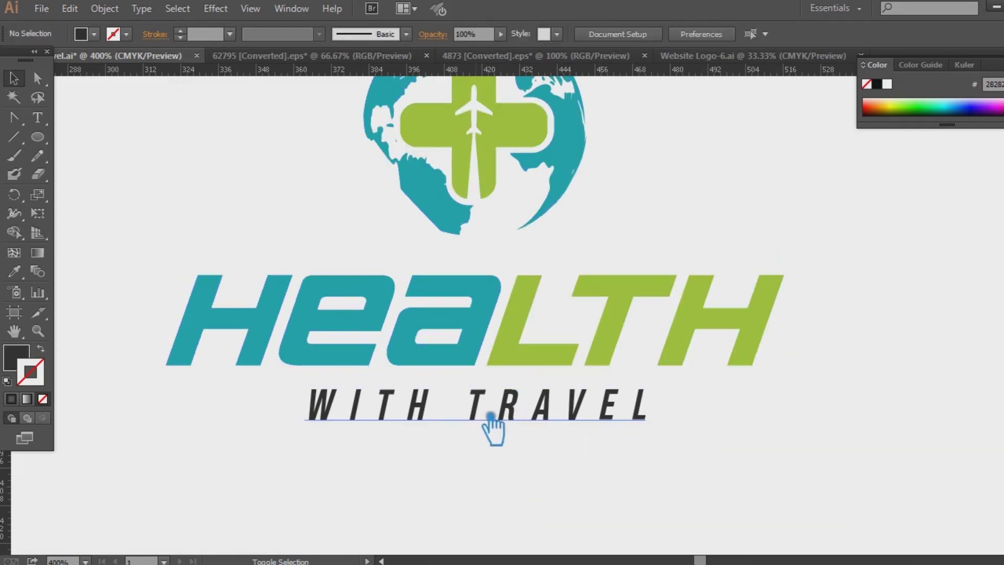
# - Shift WITH TRAVEL sideways so it sits centred beneath HEALTH
pyautogui.moveTo(492, 415); pyautogui.dragTo(480, 416)
pyautogui.moveTo(566, 473); pyautogui.dragTo(273, 299)
pyautogui.click(528, 497)
pyautogui.moveTo(430, 427); pyautogui.dragTo(425, 427)
pyautogui.moveTo(632, 475)
pyautogui.mouseDown()
pyautogui.moveTo(359, 332)
pyautogui.moveTo(250, 301)
pyautogui.mouseUp()
pyautogui.click(480, 495)
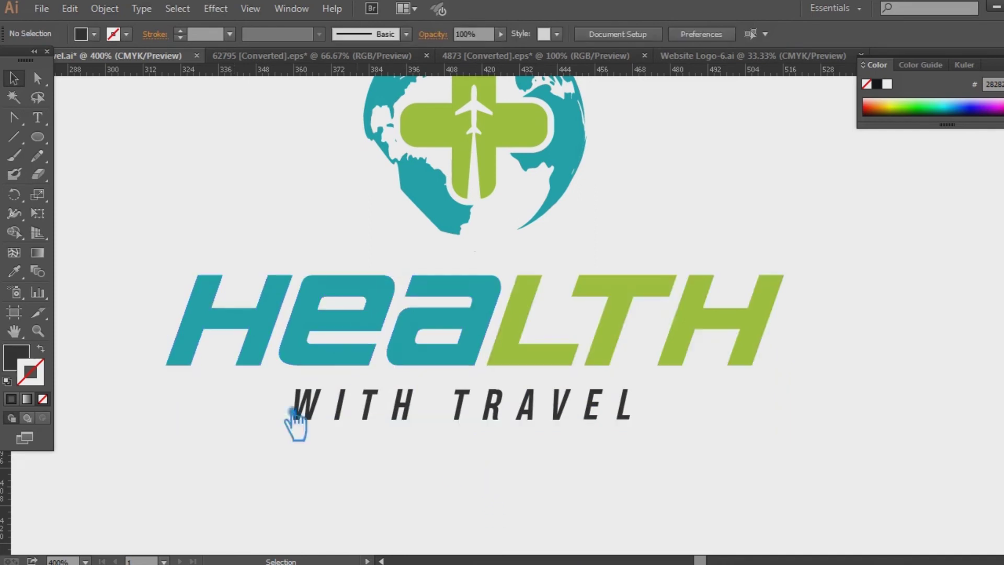
# - Draw a horizontal line before WITH TRAVEL from under the first H's outer edge, with a 0.5 pt stroke in the text's dark grey
pyautogui.moveTo(207, 421); pyautogui.dragTo(279, 408)
pyautogui.click(21, 272)
pyautogui.click(321, 413)
pyautogui.click(41, 349)
pyautogui.click(15, 78)
pyautogui.click(230, 35)
pyautogui.click(249, 68)
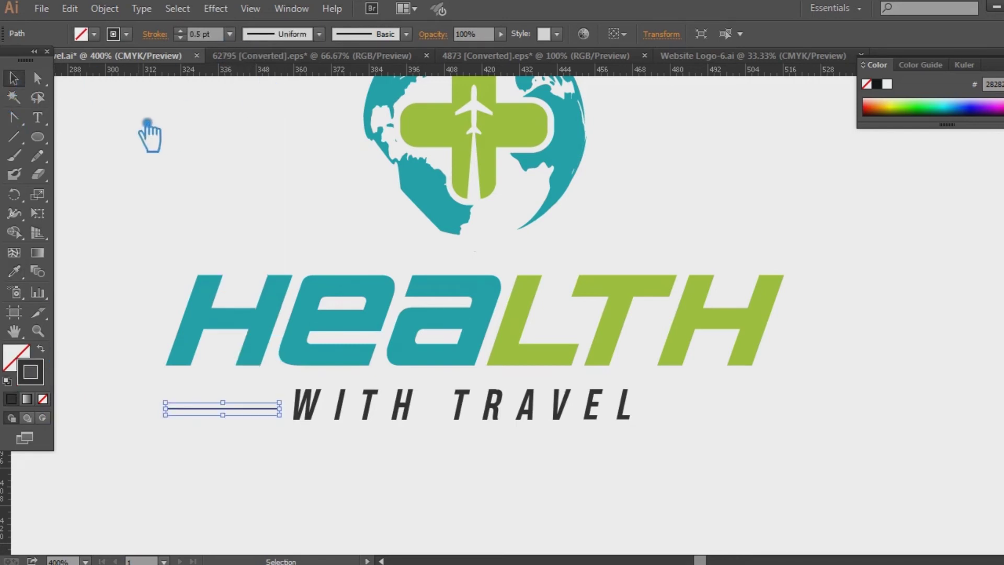
# - Duplicate the line to the other end of WITH TRAVEL and align both lines to their vertical centre
pyautogui.click(96, 115)
pyautogui.moveTo(253, 417); pyautogui.dragTo(720, 429)
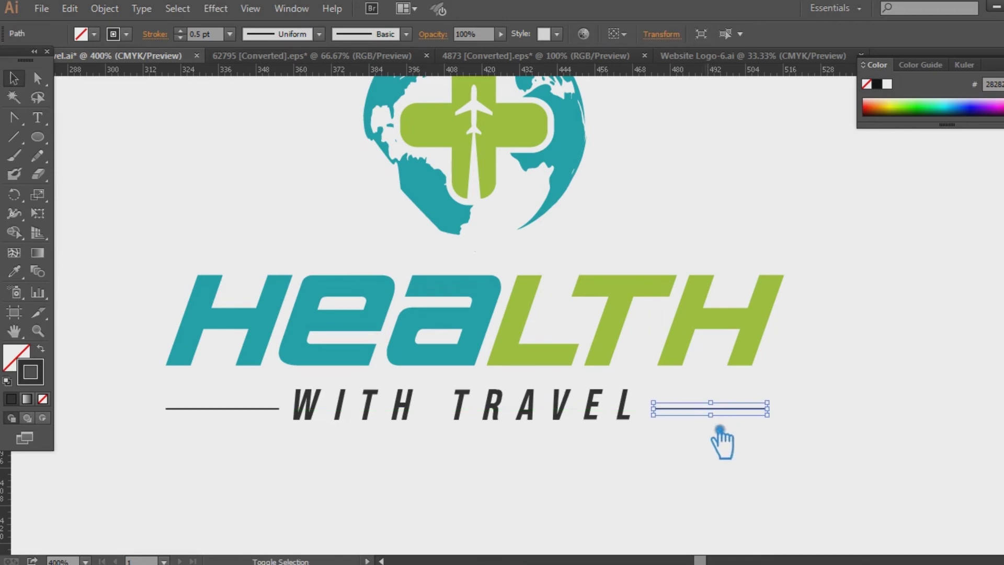
pyautogui.keyDown('shift'); pyautogui.click(217, 417); pyautogui.keyUp('shift')
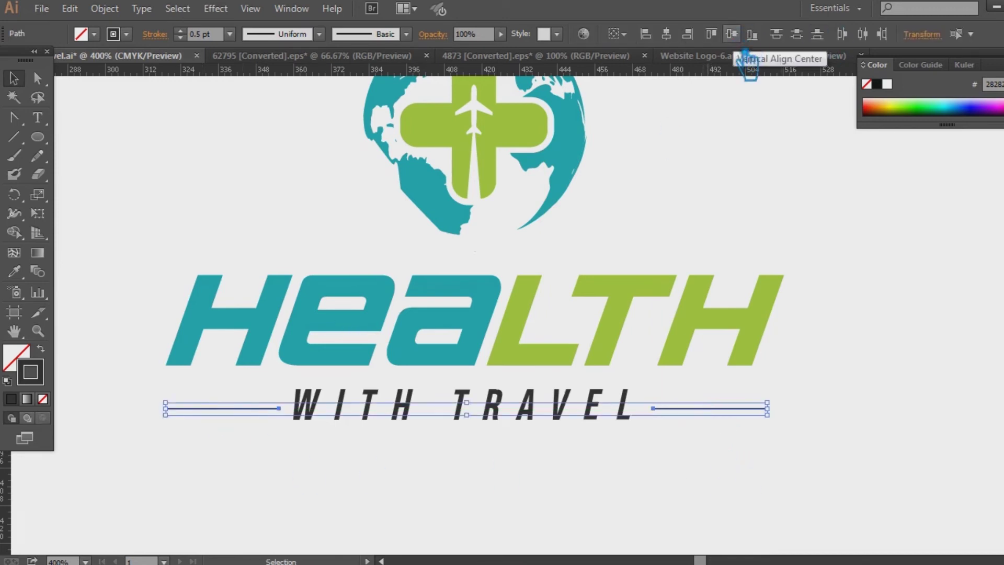
pyautogui.click(732, 35)
# - Centre the two lines horizontally with WITH TRAVEL and group them together with the text
pyautogui.keyDown('shift'); pyautogui.click(533, 405); pyautogui.keyUp('shift')
pyautogui.click(526, 36)
pyautogui.hotkey('ctrl', 'g')
pyautogui.click(865, 241)
pyautogui.click(765, 402)
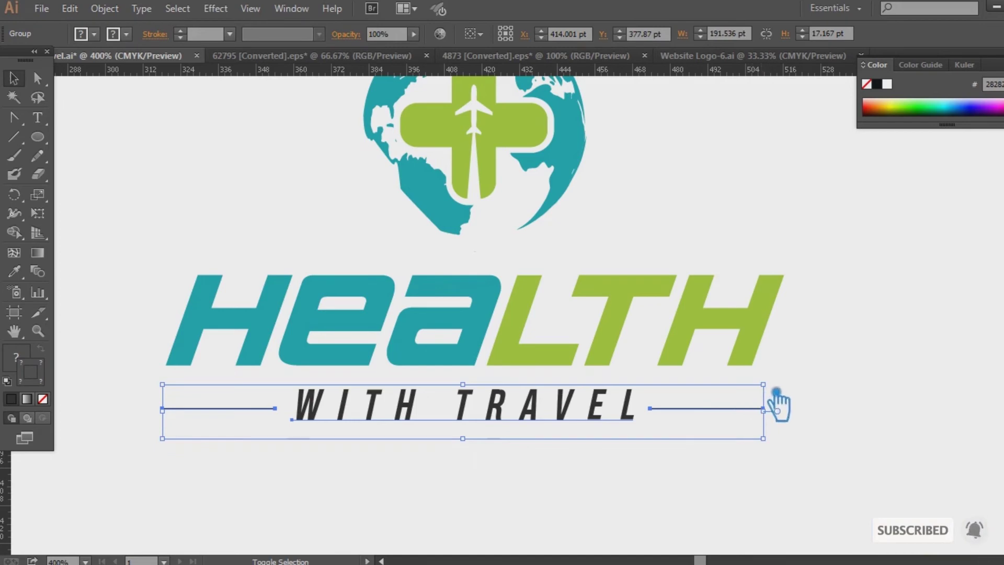
pyautogui.click(834, 399)
# - Scale the group of WITH TRAVEL and its lines down to about 169 pt wide
pyautogui.hotkey('ctrl', '-')
pyautogui.hotkey('ctrl', '-')
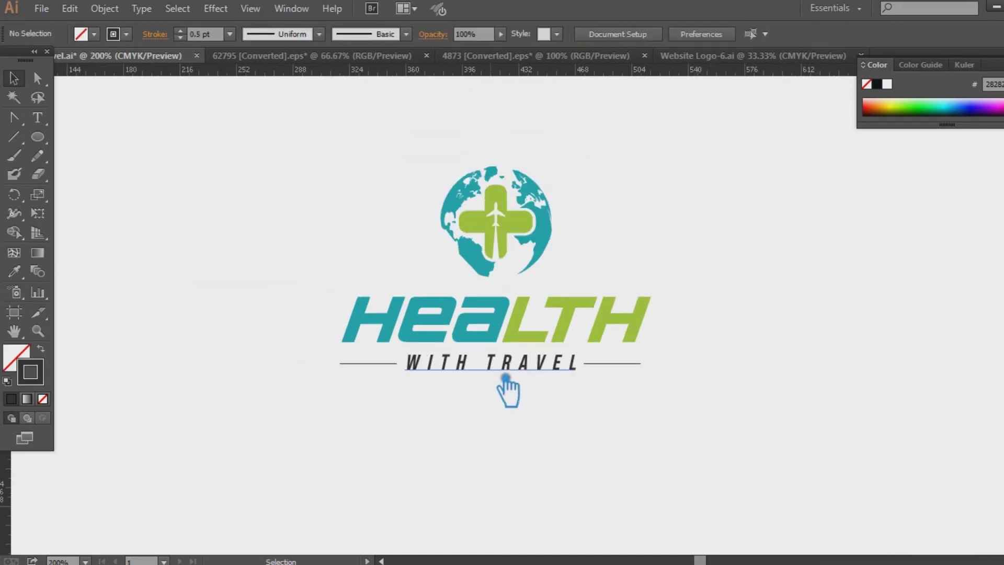
pyautogui.click(497, 370)
pyautogui.moveTo(641, 352); pyautogui.dragTo(623, 354)
pyautogui.click(725, 346)
pyautogui.click(544, 374)
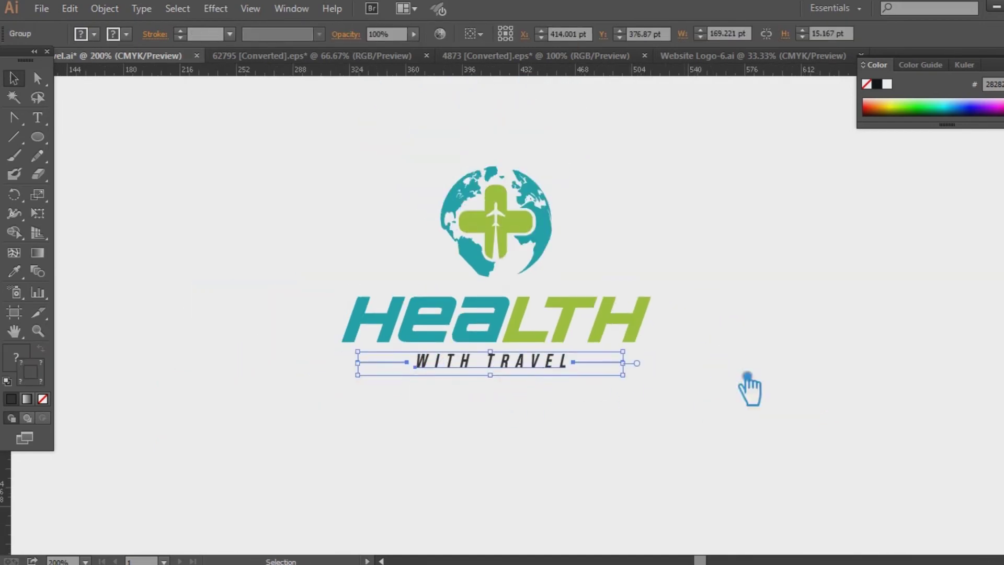
pyautogui.click(817, 370)
# - Nudge the tagline group slightly up and sideways so it sits closer beneath HEALTH
pyautogui.moveTo(552, 370); pyautogui.dragTo(548, 370)
pyautogui.click(643, 421)
pyautogui.click(532, 362)
pyautogui.click(855, 367)
pyautogui.moveTo(709, 439); pyautogui.dragTo(312, 206)
pyautogui.click(722, 268)
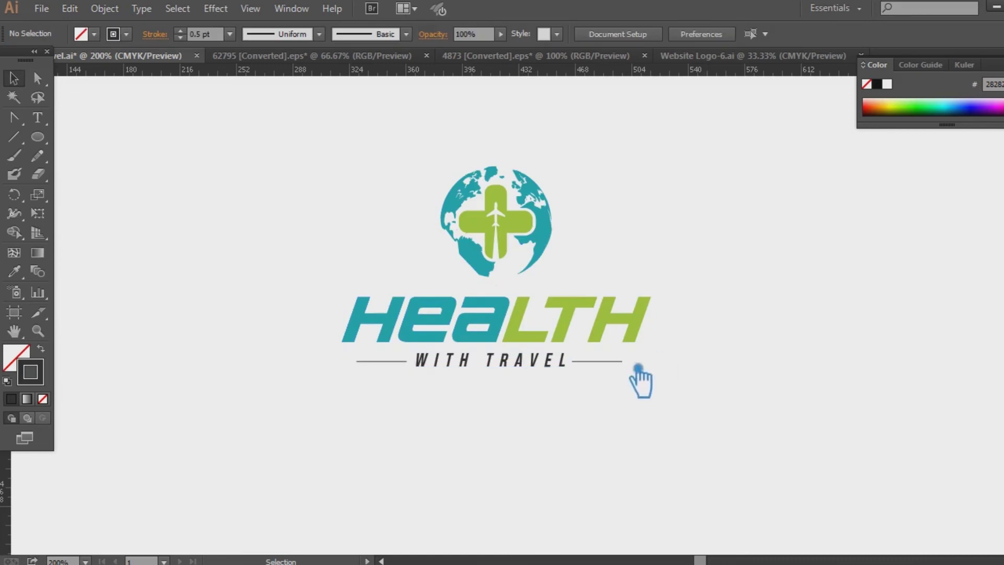
pyautogui.press('a')
pyautogui.click(601, 364)
pyautogui.keyDown('shift'); pyautogui.click(400, 364); pyautogui.keyUp('shift')
pyautogui.click(15, 79)
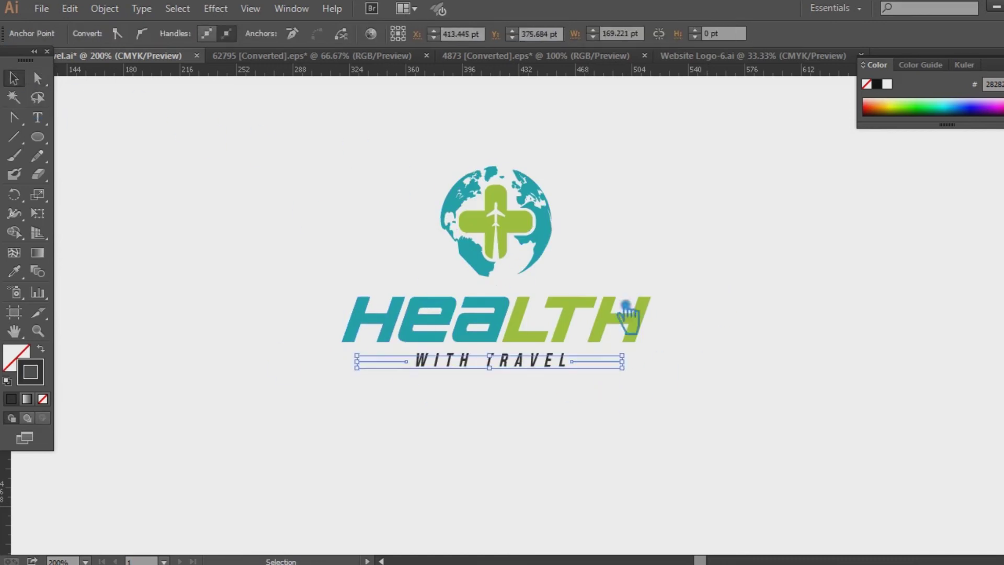
pyautogui.click(706, 402)
pyautogui.doubleClick(607, 362)
pyautogui.doubleClick(206, 201)
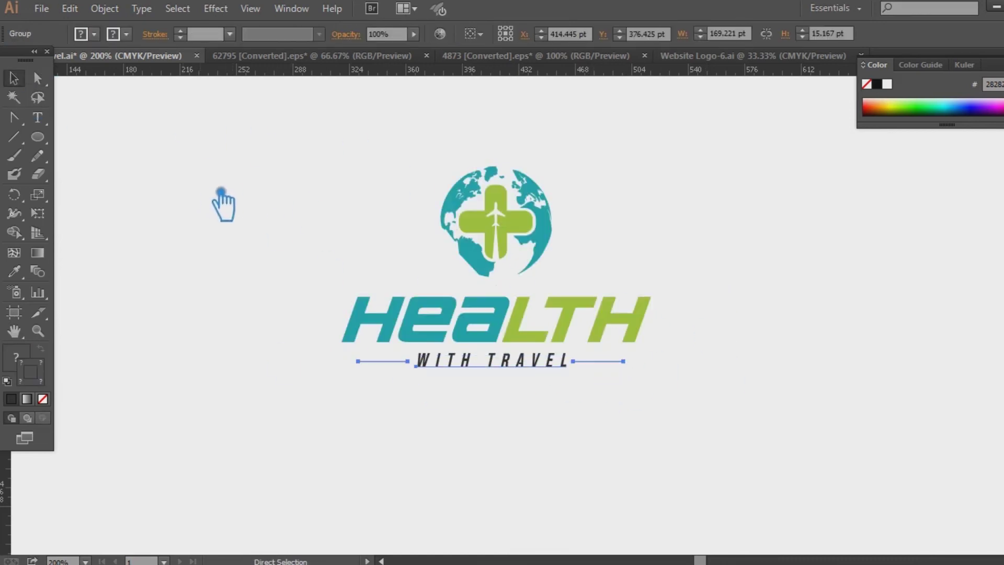
# - Nudge the tagline group slightly down, away from HEALTH
pyautogui.click(749, 367)
pyautogui.click(543, 365)
pyautogui.click(643, 388)
# - Change the font style of WITH TRAVEL to Heavy Italic
pyautogui.press('a')
pyautogui.click(506, 375)
pyautogui.click(680, 34)
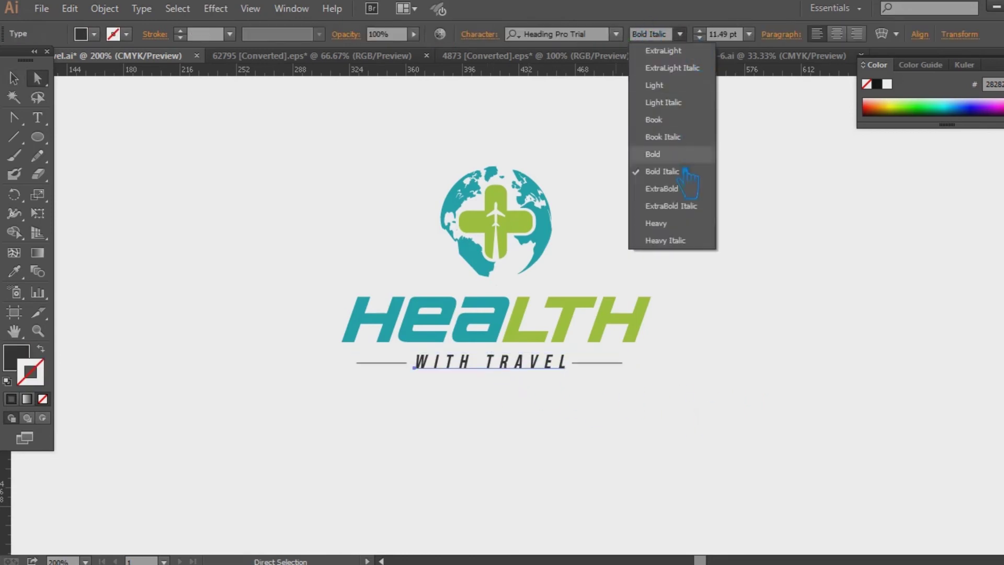
pyautogui.click(686, 224)
pyautogui.click(680, 34)
pyautogui.click(690, 240)
pyautogui.click(705, 241)
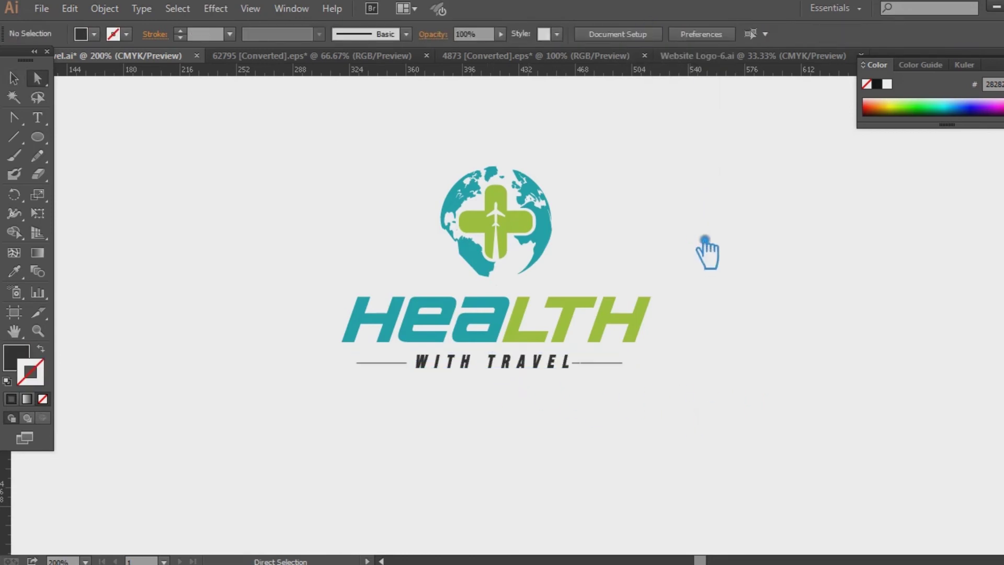
# - Set the fill of WITH TRAVEL to the grey #6d6d6d
pyautogui.click(499, 370)
pyautogui.doubleClick(24, 358)
pyautogui.click(571, 230)
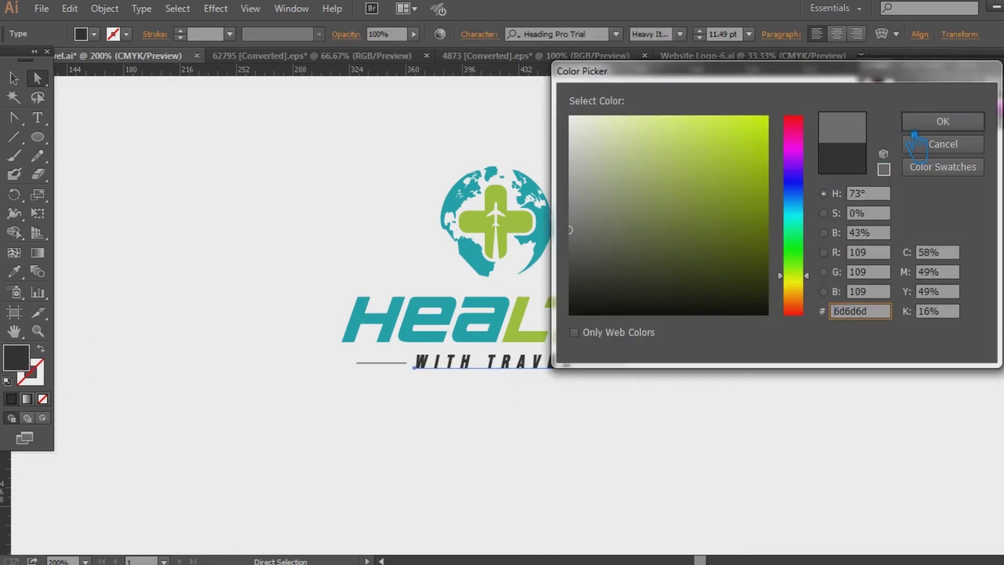
pyautogui.click(935, 124)
pyautogui.click(396, 278)
# - Ungroup the tagline and delete the two lines beside WITH TRAVEL
pyautogui.click(592, 362)
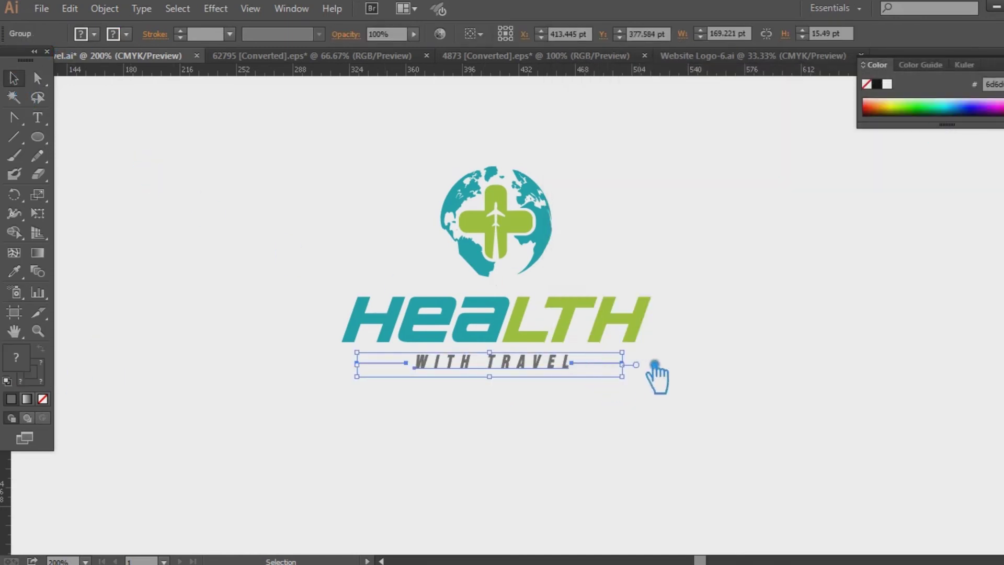
pyautogui.hotkey('ctrl', '=')
pyautogui.hotkey('ctrl', '=')
pyautogui.rightClick(586, 424)
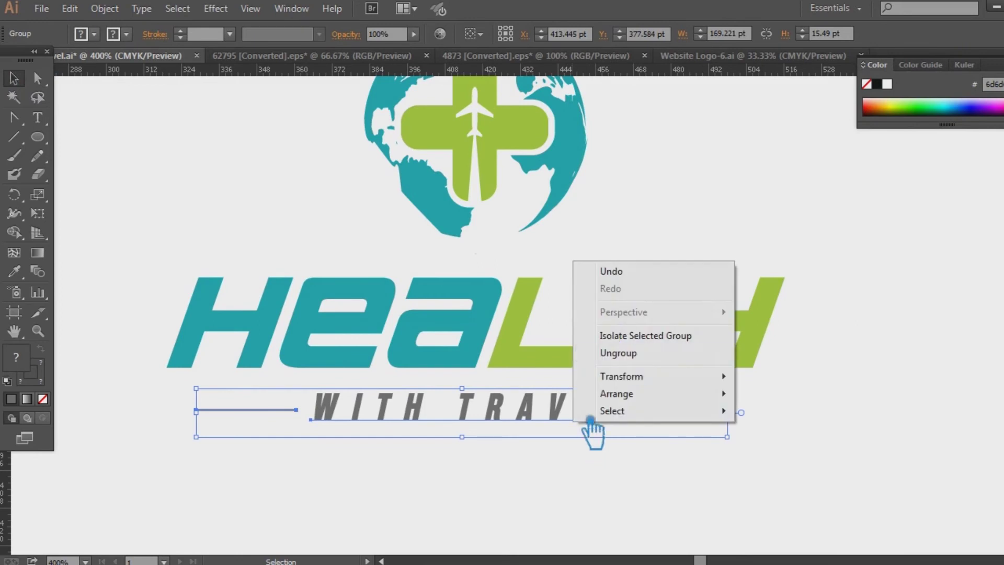
pyautogui.click(878, 436)
pyautogui.click(672, 411)
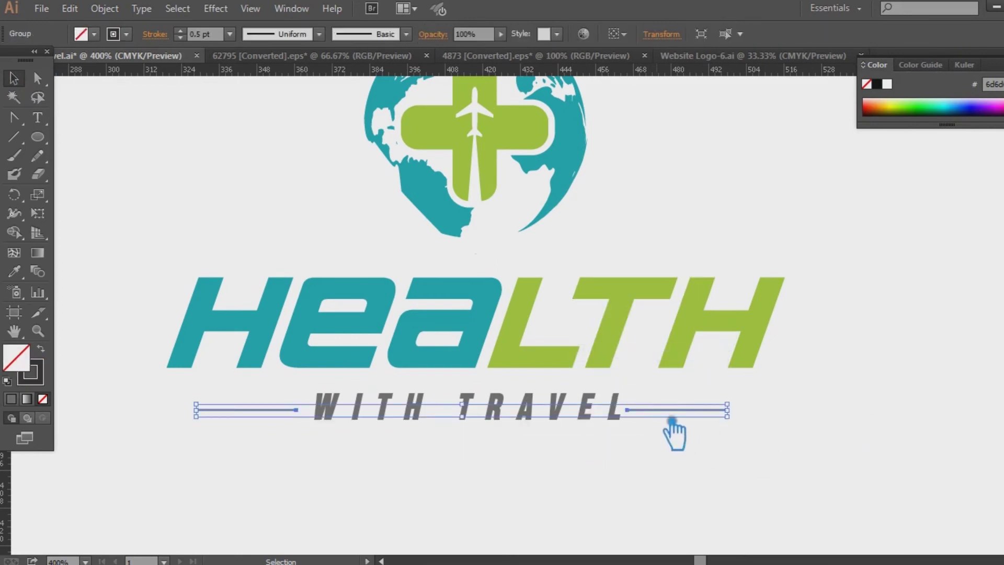
pyautogui.click(734, 462)
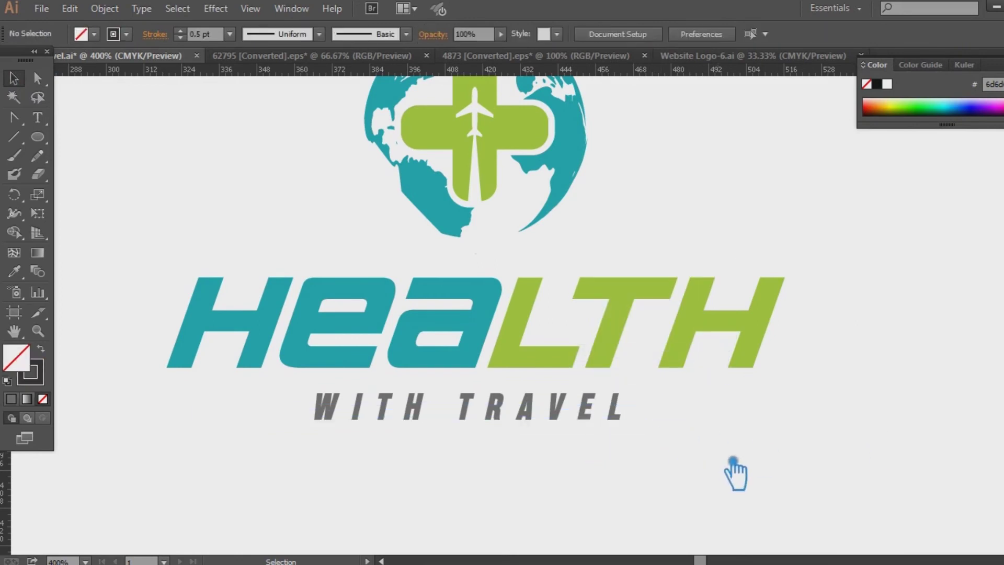
# - Set the tracking of WITH TRAVEL to 800
pyautogui.click(590, 422)
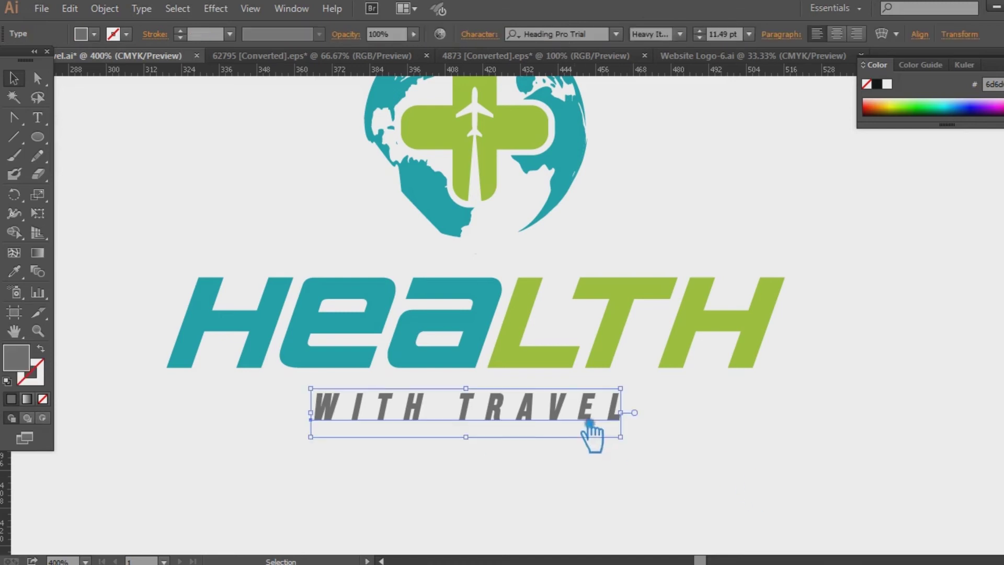
pyautogui.click(486, 35)
pyautogui.click(487, 151)
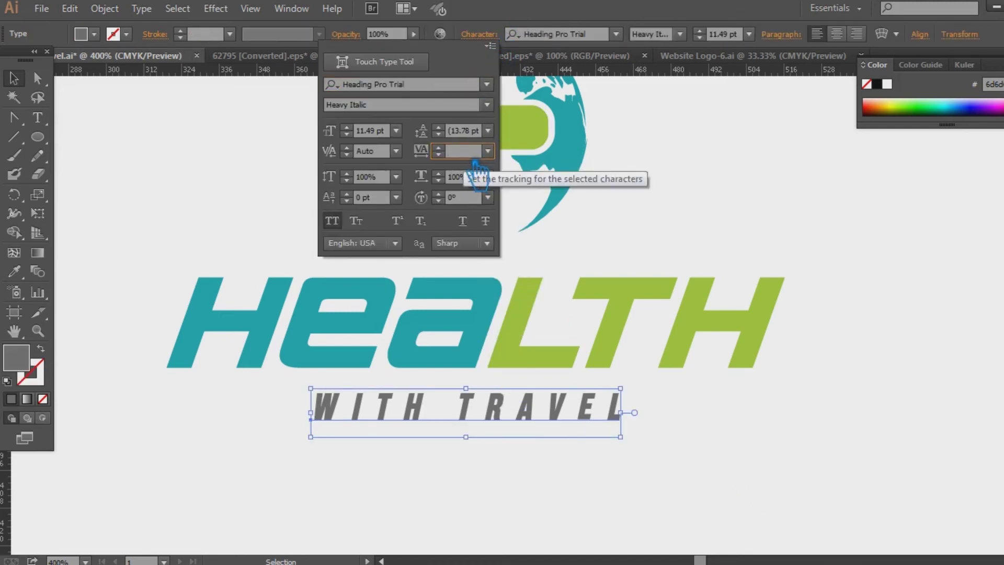
pyautogui.write('800')
pyautogui.press('Return')
# - Remove the tracking from the final L of TRAVEL so the text frame ends at the letter
pyautogui.click(14, 117)
pyautogui.click(39, 119)
pyautogui.moveTo(753, 412); pyautogui.dragTo(867, 427)
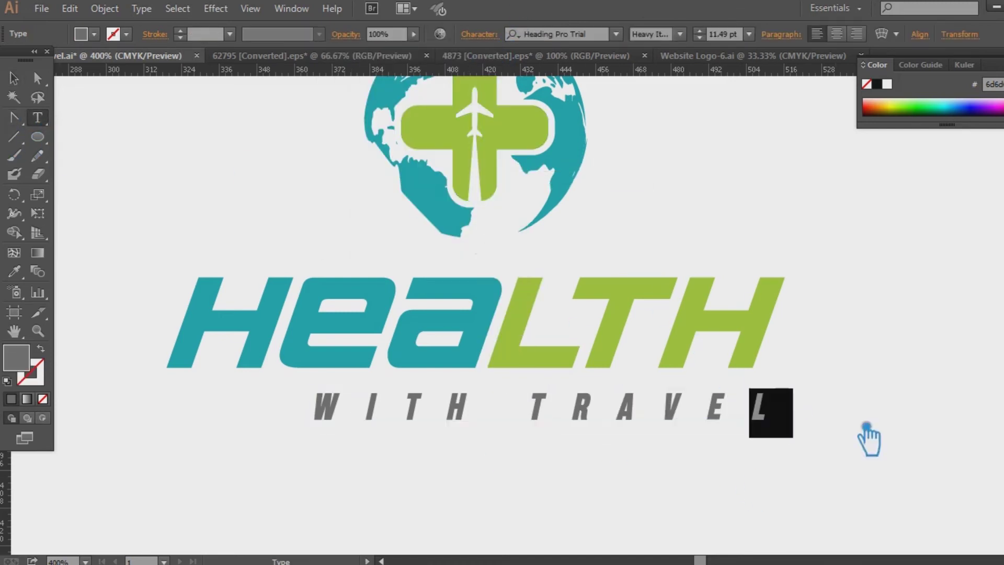
pyautogui.click(497, 35)
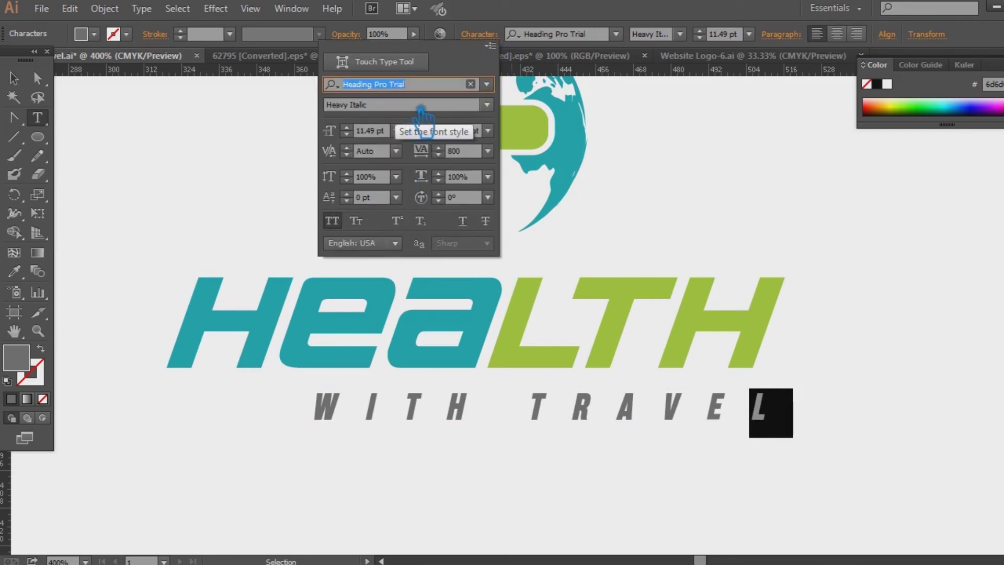
pyautogui.click(523, 5)
pyautogui.click(488, 35)
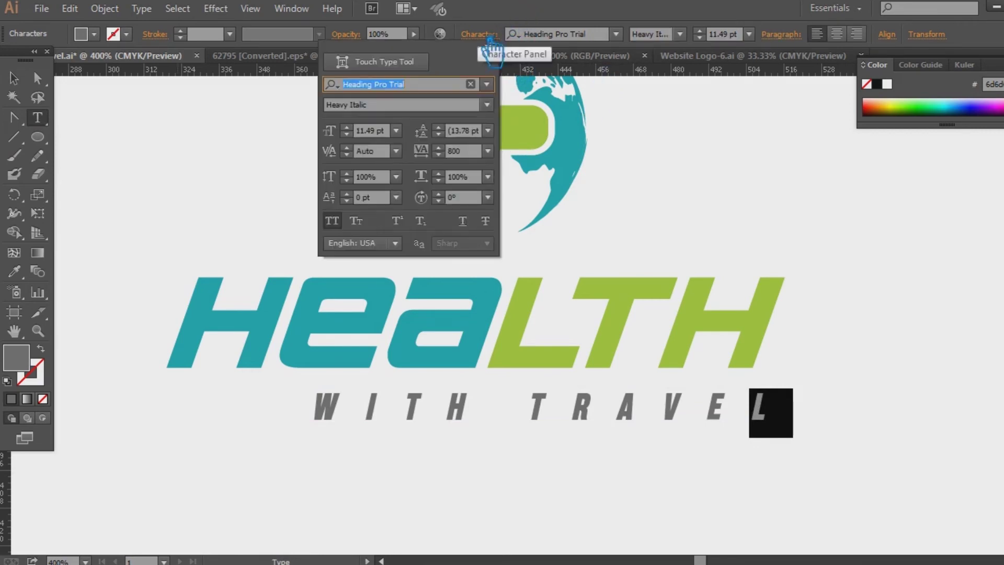
pyautogui.click(15, 78)
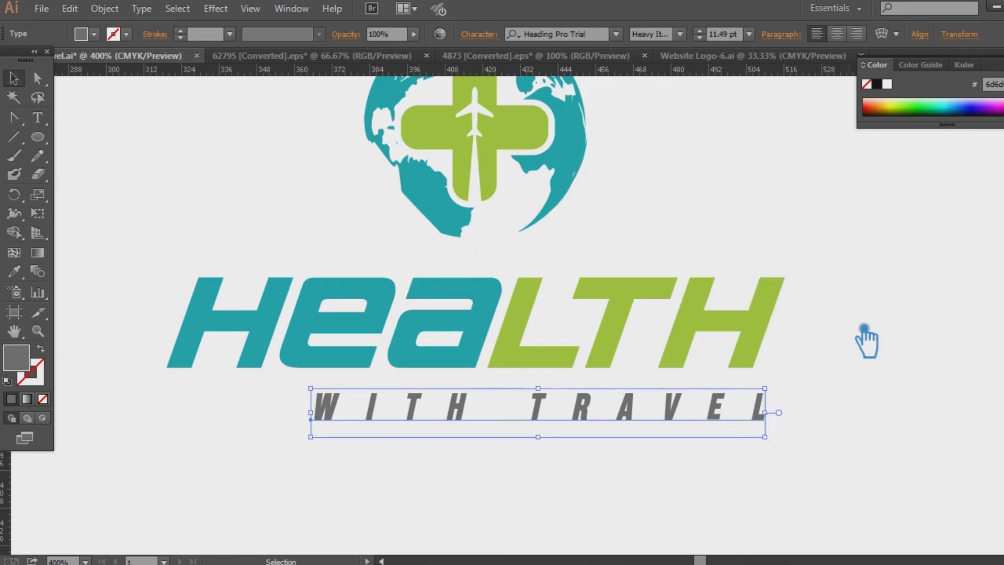
# - Centre WITH TRAVEL horizontally beneath HEALTH and the globe
pyautogui.moveTo(848, 484); pyautogui.dragTo(260, 155)
pyautogui.click(522, 34)
pyautogui.click(875, 406)
pyautogui.moveTo(502, 418); pyautogui.dragTo(481, 425)
pyautogui.click(609, 489)
# - Try a different grey fill on WITH TRAVEL
pyautogui.click(506, 419)
pyautogui.doubleClick(16, 358)
pyautogui.click(570, 197)
pyautogui.click(960, 120)
pyautogui.click(798, 444)
# - Fill WITH TRAVEL with a lighter mid grey than #6d6d6d
pyautogui.click(591, 410)
pyautogui.doubleClick(16, 358)
pyautogui.click(596, 228)
pyautogui.click(960, 120)
pyautogui.click(846, 411)
pyautogui.hotkey('ctrl', '-')
pyautogui.hotkey('ctrl', '-')
pyautogui.hotkey('ctrl', '-')
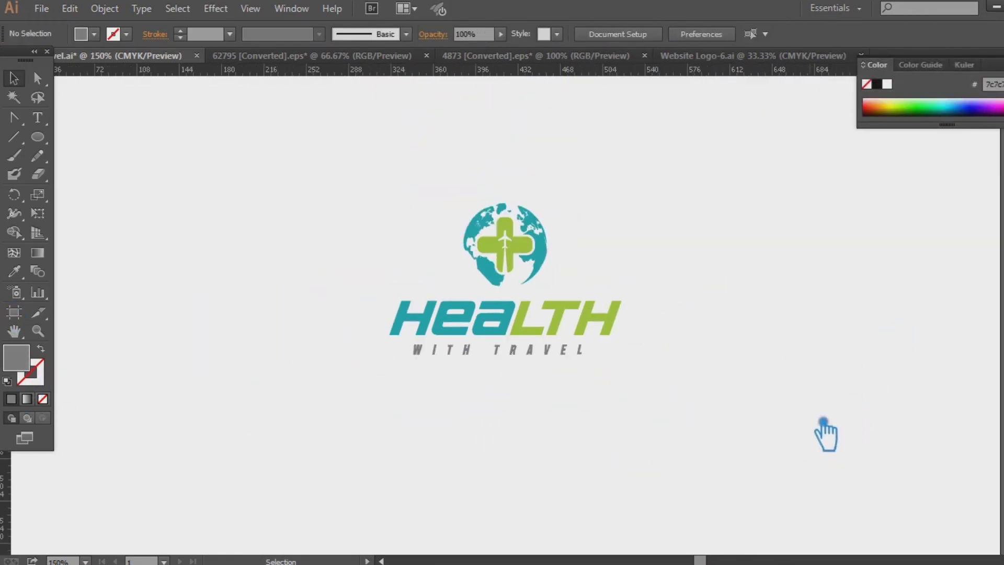
# - Scale WITH TRAVEL down slightly to 11.19 pt and save the document
pyautogui.hotkey('ctrl', '+')
pyautogui.hotkey('ctrl', '+')
pyautogui.click(578, 384)
pyautogui.click(663, 377)
pyautogui.click(642, 386)
pyautogui.click(690, 424)
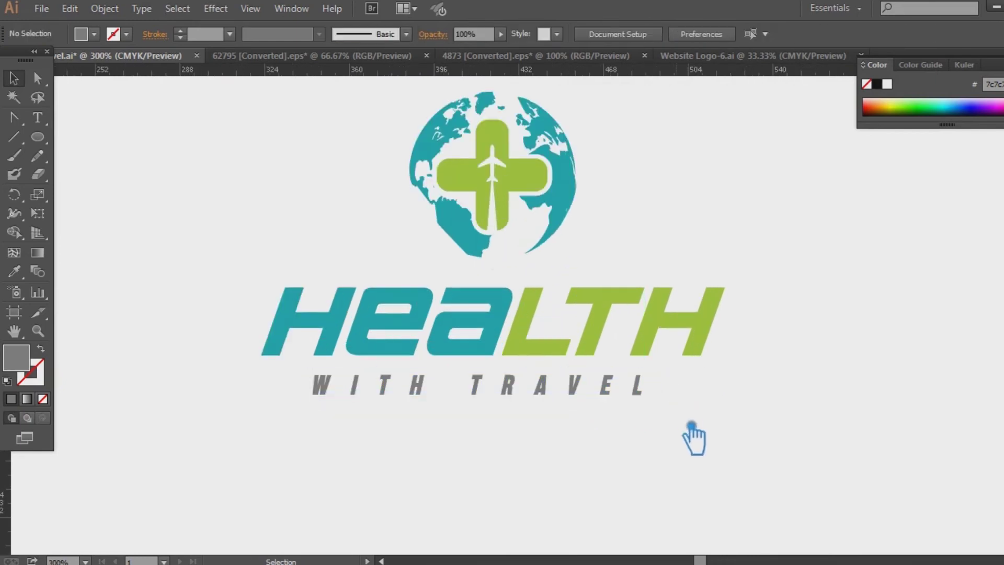
pyautogui.hotkey('ctrl', 's')
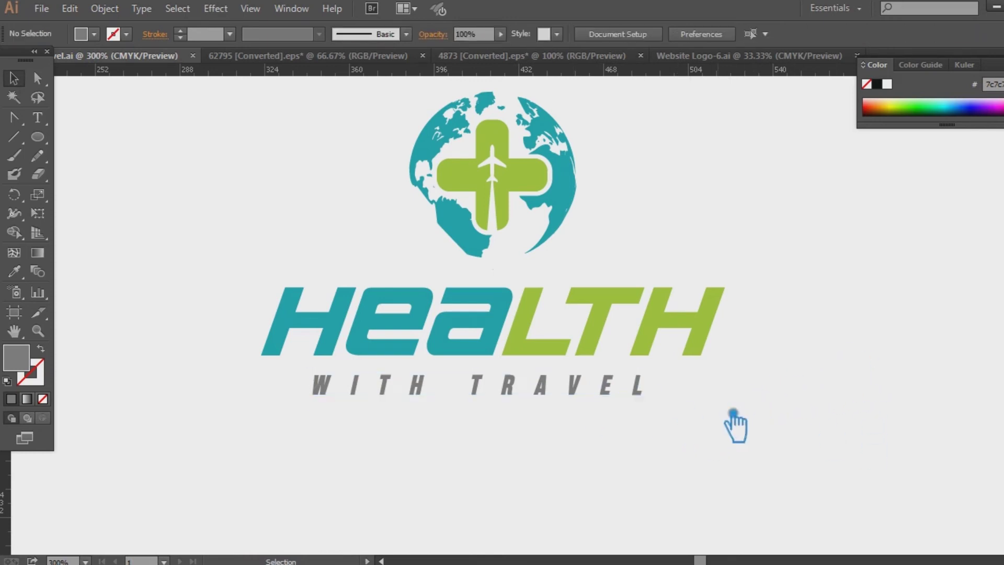
# - Try the Head Human Academy font on WITH TRAVEL and undo it
pyautogui.click(651, 388)
pyautogui.click(616, 34)
pyautogui.scroll(15, 690, 108)
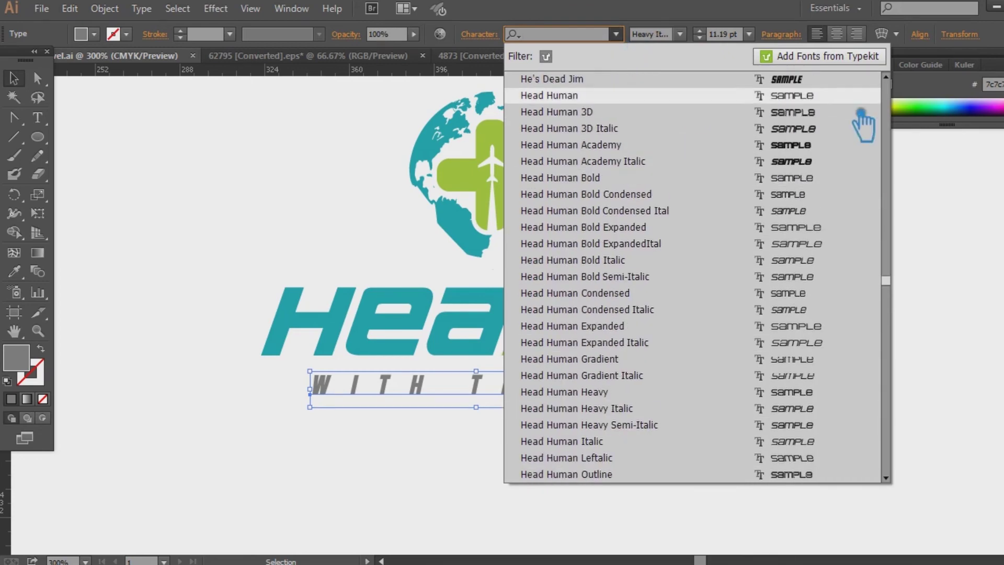
pyautogui.click(810, 145)
pyautogui.hotkey('ctrl', 'z')
# - Set WITH TRAVEL in a squared italic display font and close the floating colour settings
pyautogui.click(616, 34)
pyautogui.scroll(5, 791, 187)
pyautogui.click(798, 196)
pyautogui.click(799, 199)
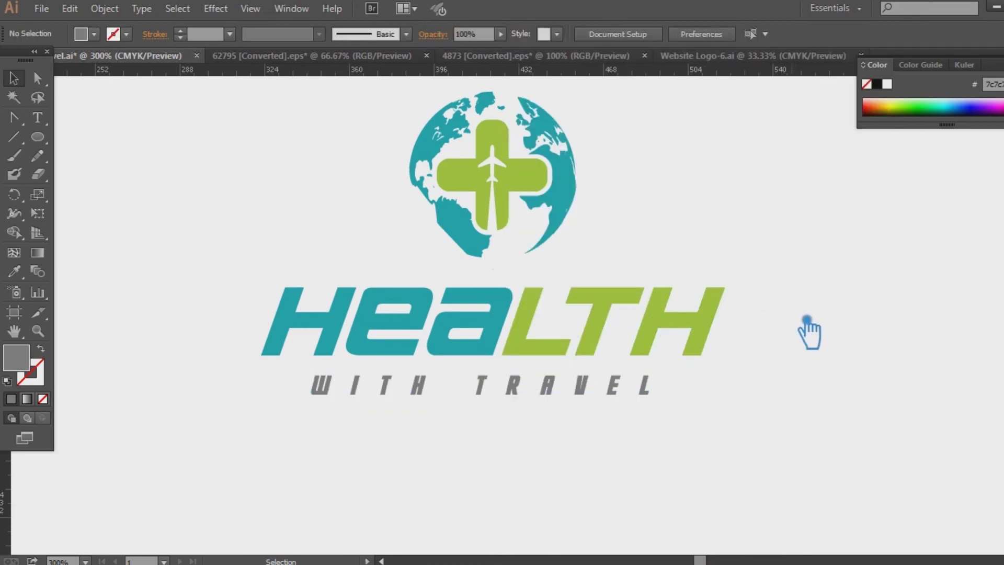
pyautogui.click(1001, 72)
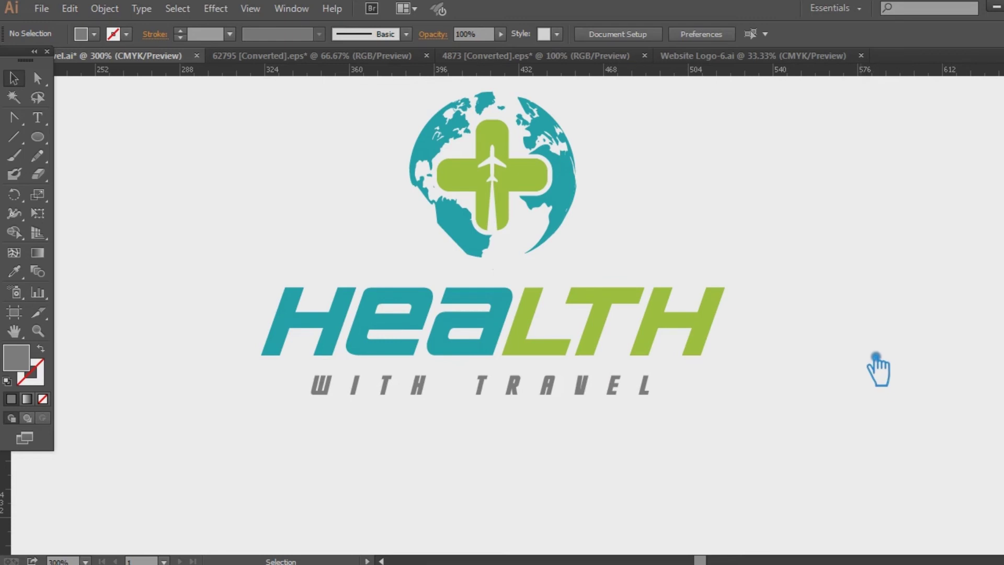
# - Align the globe emblem, HEALTH and WITH TRAVEL to their horizontal centre
pyautogui.scroll(2, 859, 355)
pyautogui.hotkey('ctrl', 'a')
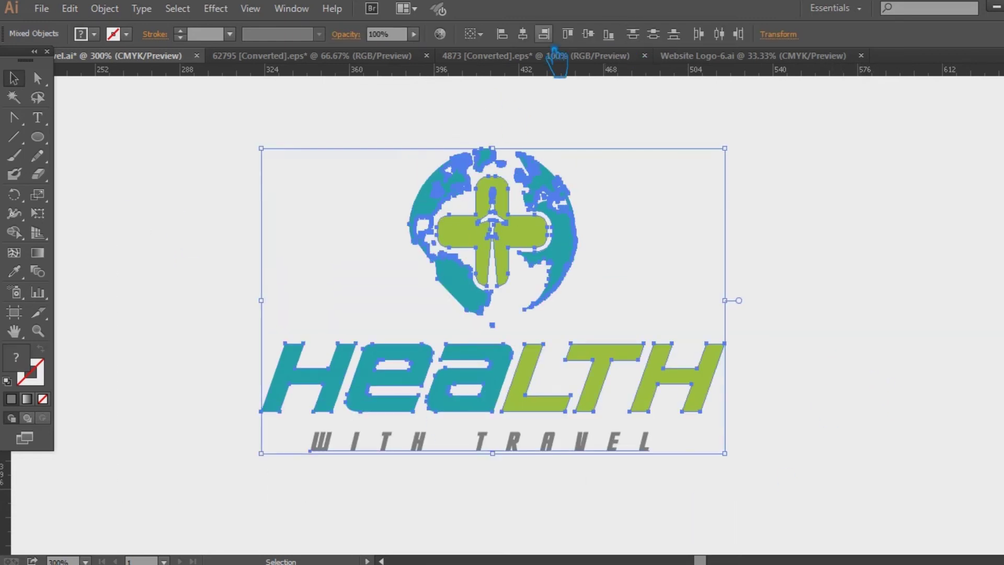
pyautogui.click(522, 34)
pyautogui.click(876, 137)
pyautogui.moveTo(595, 449); pyautogui.dragTo(531, 464)
pyautogui.click(812, 430)
pyautogui.click(758, 479)
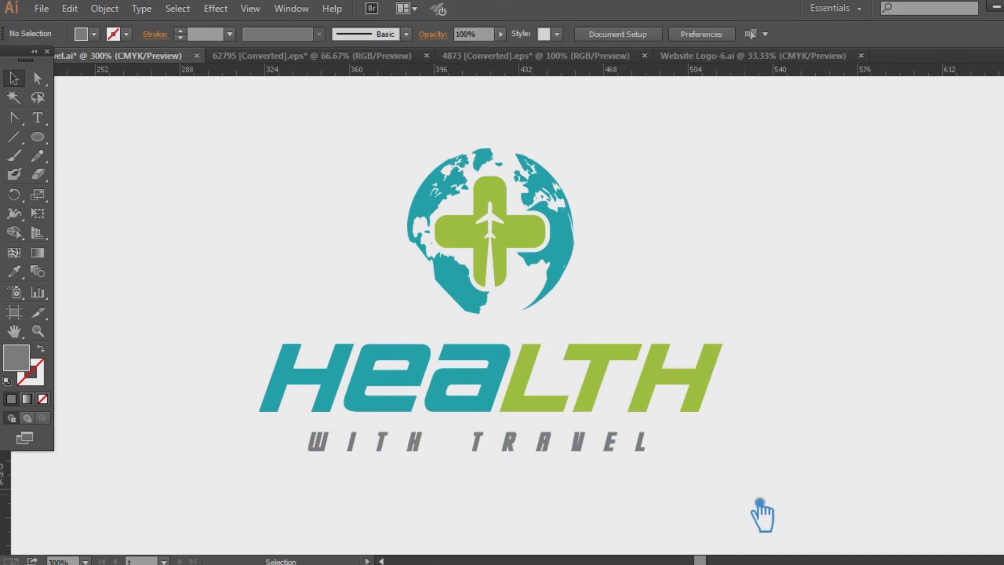
# - Scale WITH TRAVEL down so it is clearly narrower than HEALTH, keeping it centred
pyautogui.click(595, 451)
pyautogui.moveTo(646, 429); pyautogui.dragTo(645, 432)
pyautogui.click(664, 475)
# - Delete the stray object between the globe and HEALTH
pyautogui.moveTo(501, 359); pyautogui.dragTo(270, 149)
pyautogui.click(272, 150)
pyautogui.click(491, 325)
pyautogui.press('Delete')
pyautogui.moveTo(757, 484); pyautogui.dragTo(230, 371)
pyautogui.click(595, 295)
# - Enlarge the globe emblem proportionally from its centre and move it up above HEALTH
pyautogui.click(564, 230)
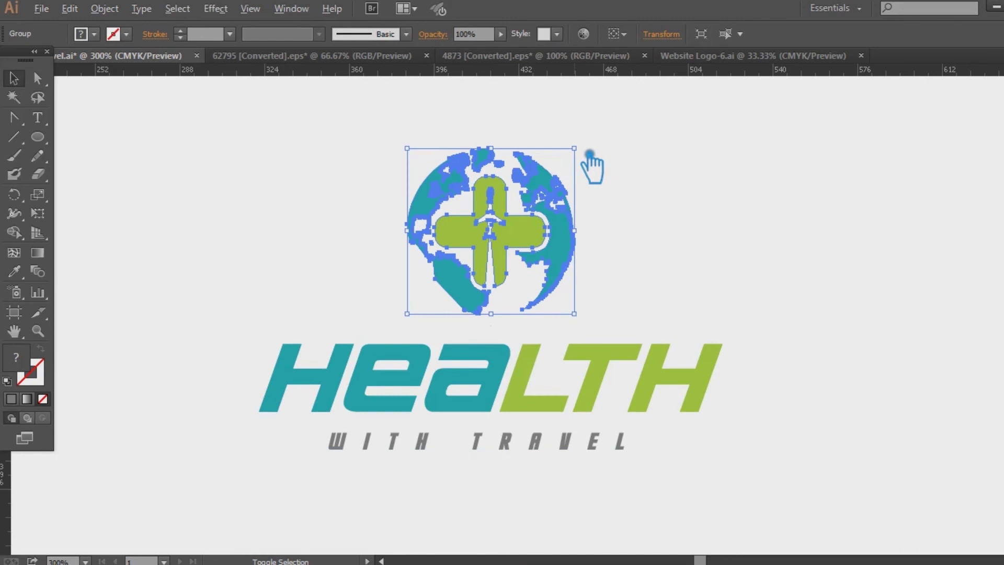
pyautogui.moveTo(575, 148); pyautogui.dragTo(601, 139)
pyautogui.click(612, 204)
pyautogui.moveTo(583, 254); pyautogui.dragTo(582, 233)
pyautogui.click(668, 239)
pyautogui.moveTo(730, 497); pyautogui.dragTo(206, 163)
pyautogui.click(206, 163)
pyautogui.moveTo(733, 476); pyautogui.dragTo(464, 267)
pyautogui.click(505, 328)
pyautogui.moveTo(749, 501); pyautogui.dragTo(126, 150)
pyautogui.click(604, 249)
# - Cut the globe emblem, paste it in front in the same place and nudge it slightly down towards HEALTH
pyautogui.click(573, 243)
pyautogui.hotkey('ctrl', 'x')
pyautogui.hotkey('ctrl', 'f')
pyautogui.press('Down')
pyautogui.press('Down')
pyautogui.click(742, 300)
# - Show the guides and examine how the whole logo sits against them on the artboard
pyautogui.moveTo(746, 474); pyautogui.dragTo(180, 130)
pyautogui.click(748, 246)
pyautogui.hotkey('ctrl', '-')
pyautogui.hotkey('ctrl', '-')
pyautogui.hotkey('ctrl', '-')
pyautogui.hotkey('ctrl', '+')
pyautogui.hotkey('ctrl', ';')
pyautogui.moveTo(644, 444); pyautogui.dragTo(366, 202)
pyautogui.click(557, 285)
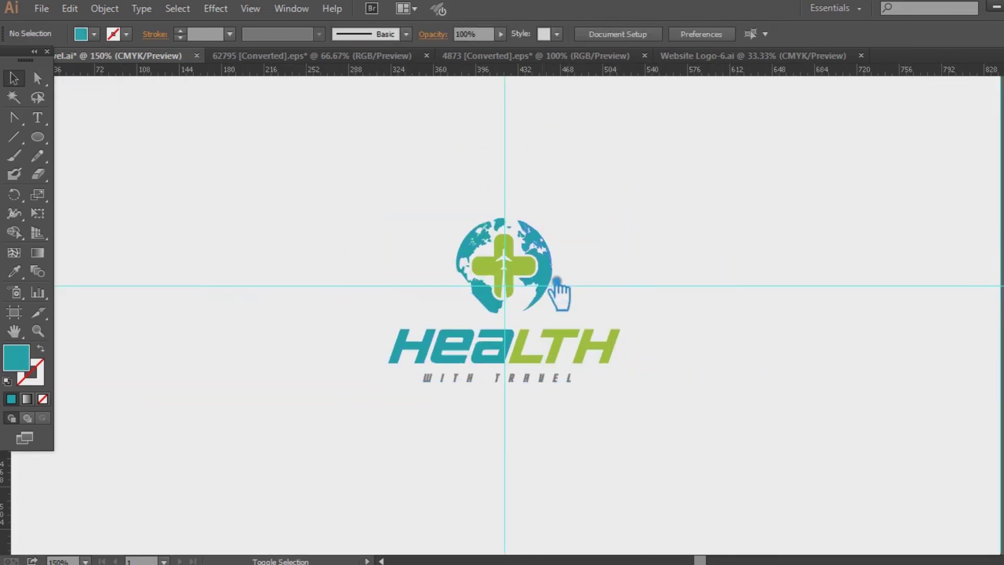
# - Move the complete logo up into the upper half of the artboard, above the horizontal centre guide
pyautogui.moveTo(557, 285); pyautogui.dragTo(557, 172)
pyautogui.moveTo(637, 276); pyautogui.dragTo(649, 285)
pyautogui.click(650, 285)
pyautogui.moveTo(531, 244); pyautogui.dragTo(531, 219)
pyautogui.click(733, 247)
pyautogui.moveTo(678, 268); pyautogui.dragTo(679, 345)
# - Duplicate the complete logo straight down into the lower half of the artboard and adjust the placement of both logos
pyautogui.click(539, 292)
pyautogui.keyDown('shift'); pyautogui.click(537, 309); pyautogui.keyUp('shift')
pyautogui.moveTo(537, 309); pyautogui.dragTo(539, 509)
pyautogui.click(561, 385)
pyautogui.click(555, 297)
pyautogui.click(592, 376)
pyautogui.moveTo(626, 387); pyautogui.dragTo(617, 239)
pyautogui.click(593, 276)
pyautogui.moveTo(553, 262); pyautogui.dragTo(553, 323)
pyautogui.click(723, 309)
# - Draw an 841.89 × 297.64 pt rectangle over the lower half of the artboard, fill it black from the HEALTH draft and send it to back
pyautogui.hotkey('ctrl', '-')
pyautogui.moveTo(37, 136); pyautogui.dragTo(105, 137)
pyautogui.moveTo(173, 240); pyautogui.dragTo(833, 474)
pyautogui.click(14, 271)
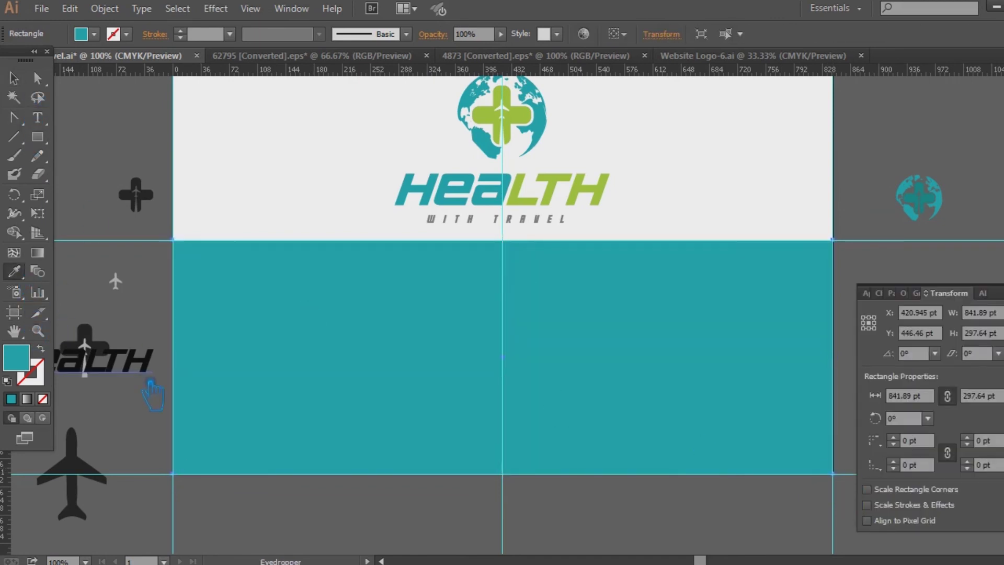
pyautogui.click(128, 366)
pyautogui.click(14, 78)
pyautogui.hotkey('ctrl', 'shift', '[')
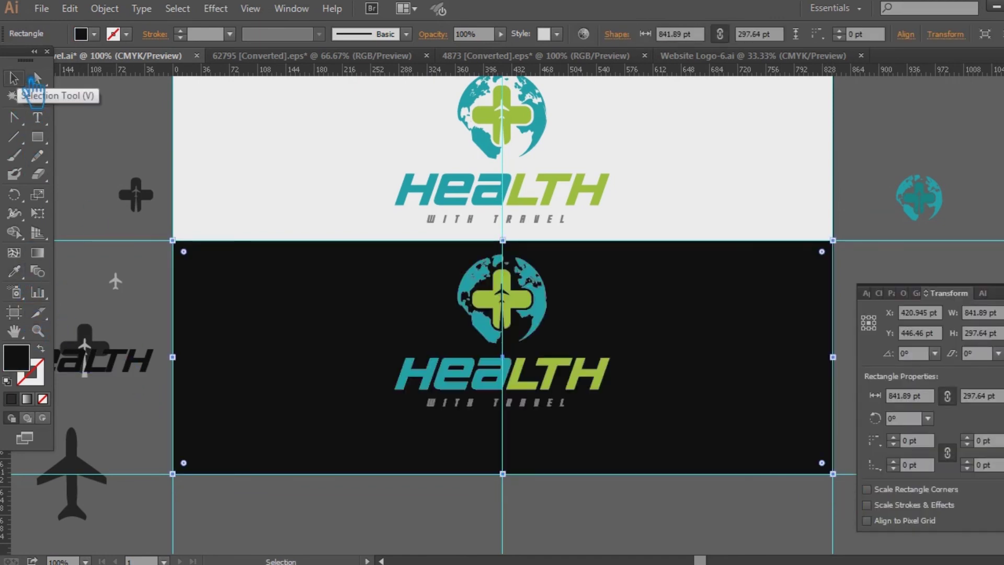
# - Narrow the black rectangle to the centre guide, copy it onto the other half and fill the right copy with the logo's teal
pyautogui.click(579, 510)
pyautogui.click(701, 432)
pyautogui.moveTo(832, 358); pyautogui.dragTo(521, 446)
pyautogui.moveTo(209, 392); pyautogui.dragTo(516, 451)
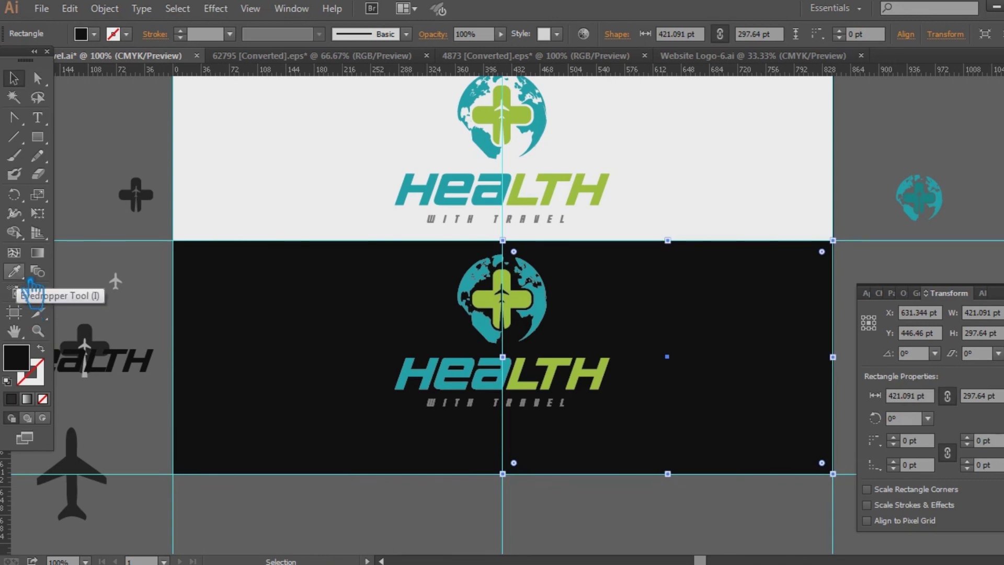
pyautogui.click(21, 276)
pyautogui.click(497, 333)
pyautogui.click(18, 80)
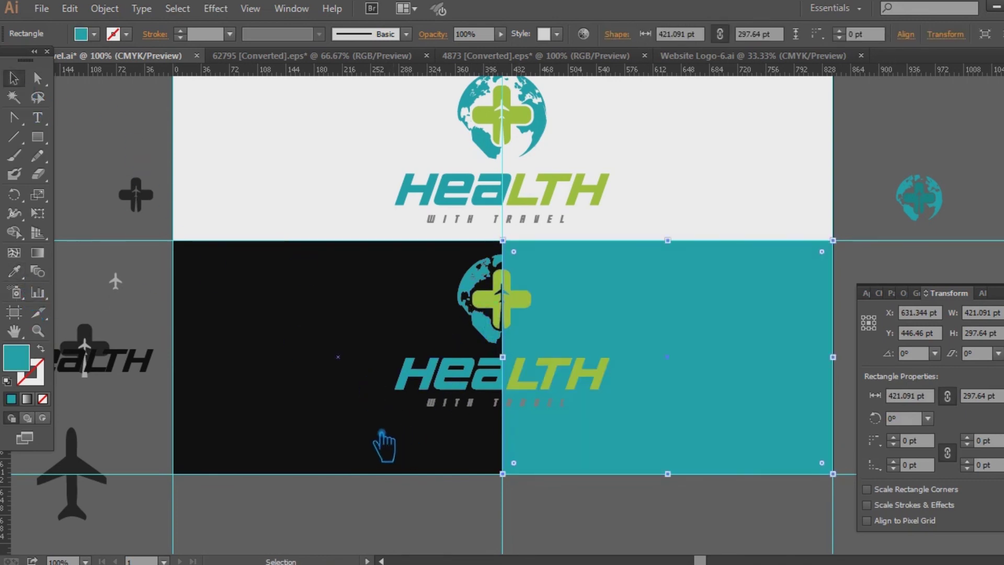
# - Lock the background rectangles and place one copy of the logo on the black half and one on the teal half
pyautogui.click(377, 433)
pyautogui.hotkey('ctrl', '2')
pyautogui.moveTo(505, 385)
pyautogui.mouseDown()
pyautogui.moveTo(387, 382)
pyautogui.moveTo(680, 402)
pyautogui.moveTo(656, 402)
pyautogui.mouseUp()
pyautogui.click(410, 399)
# - Try the light artboard colour on the logo over the teal half, and recolour it with the cross's lime green
pyautogui.click(14, 271)
pyautogui.click(290, 165)
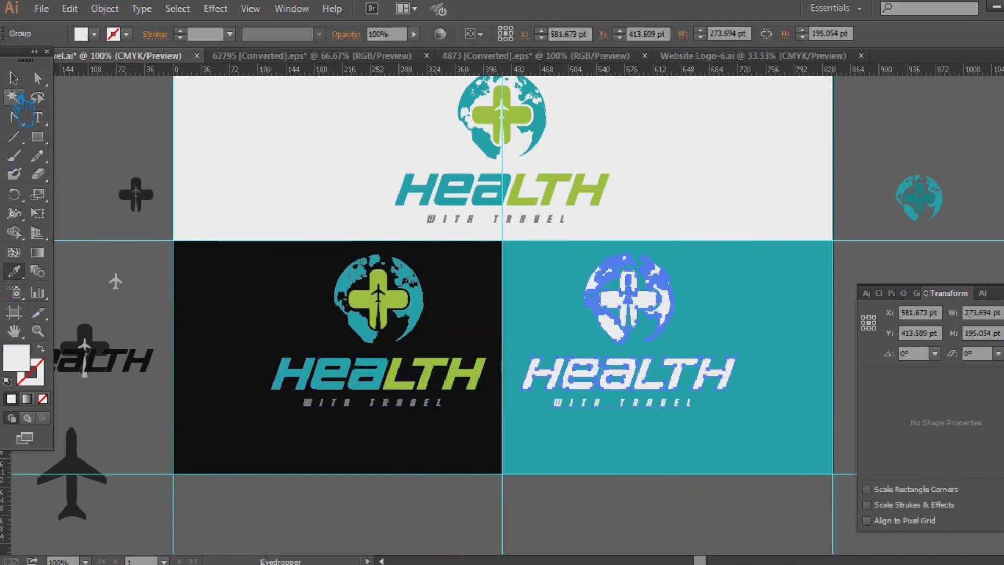
pyautogui.click(14, 79)
pyautogui.click(251, 166)
pyautogui.click(632, 385)
pyautogui.click(401, 309)
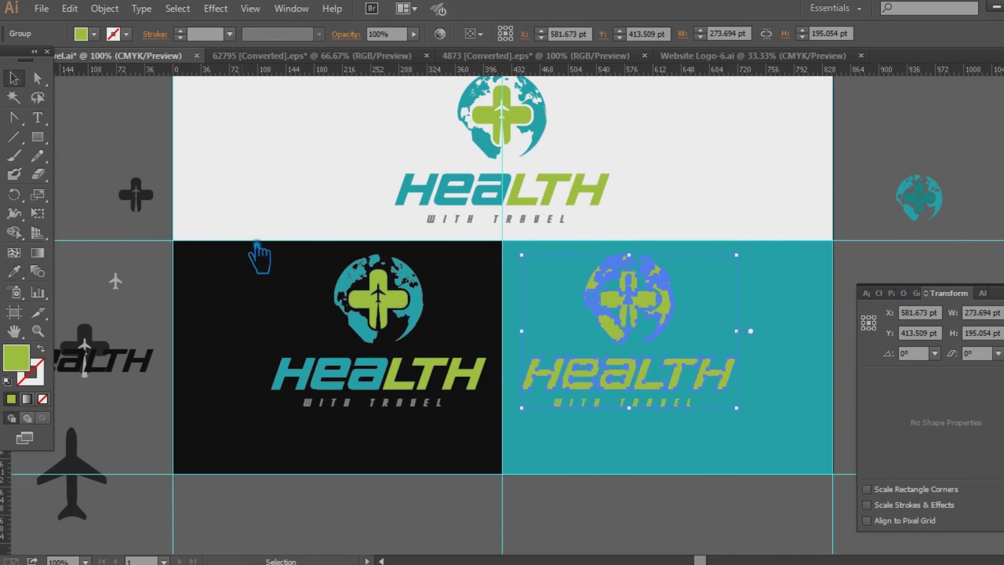
# - Draw a lime green rectangle of 210.58 × 140.392 pt below the artboard, starting at its left edge guide
pyautogui.click(44, 143)
pyautogui.scroll(-3, 206, 401)
pyautogui.moveTo(173, 394); pyautogui.dragTo(338, 504)
pyautogui.press('v')
pyautogui.moveTo(285, 475); pyautogui.dragTo(457, 472)
pyautogui.hotkey('ctrl', 'z')
pyautogui.moveTo(261, 474); pyautogui.dragTo(426, 474)
pyautogui.hotkey('ctrl', 'd')
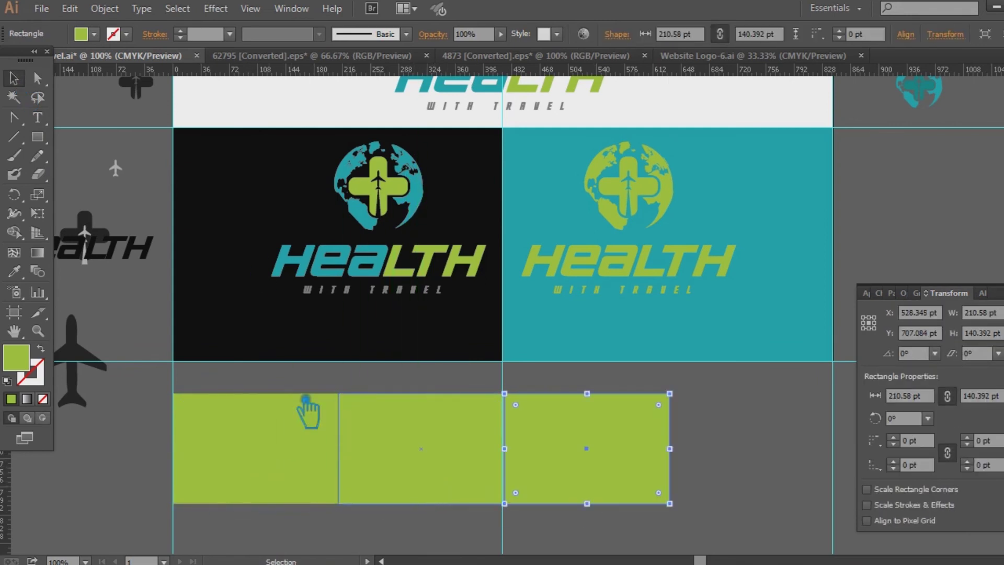
pyautogui.moveTo(766, 463); pyautogui.dragTo(309, 426)
pyautogui.moveTo(671, 449); pyautogui.dragTo(834, 449)
pyautogui.hotkey('ctrl', 'z')
pyautogui.hotkey('ctrl', 'z')
pyautogui.hotkey('ctrl', 'z')
pyautogui.moveTo(283, 463); pyautogui.dragTo(442, 393)
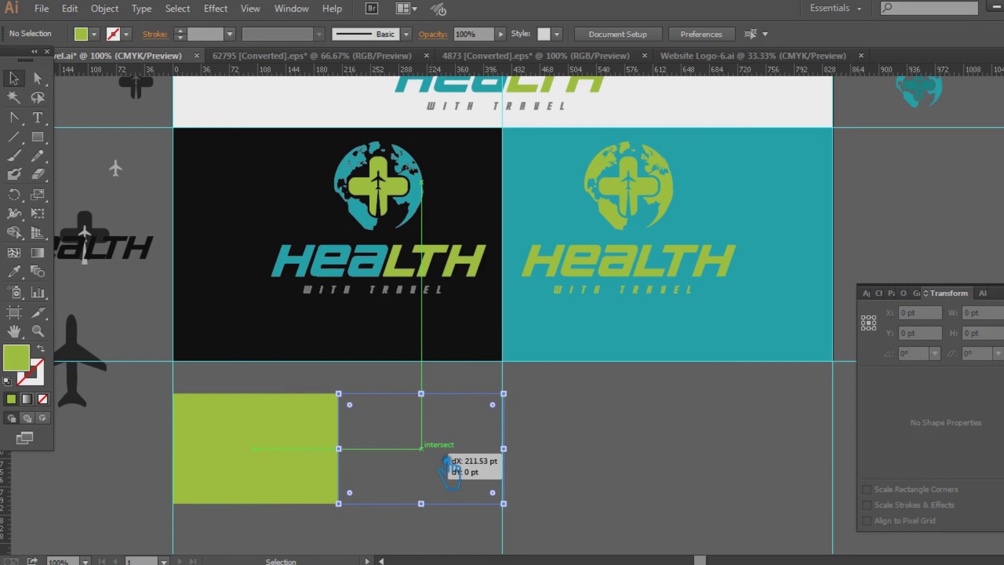
pyautogui.hotkey('ctrl', 'd')
pyautogui.hotkey('ctrl', 'z')
pyautogui.hotkey('ctrl', 'z')
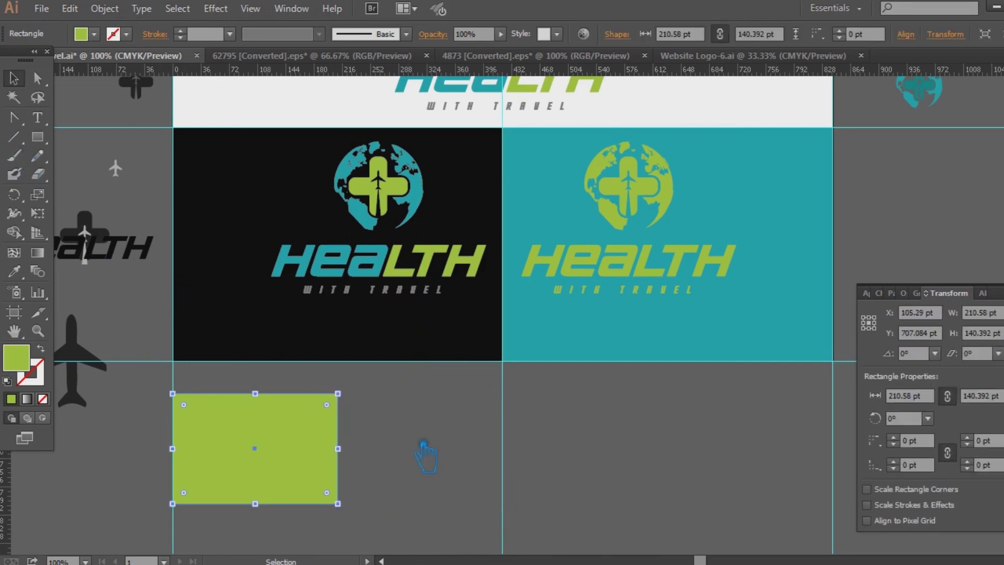
# - Copy the lime rectangle edge to edge and repeat the copy for a row of three
pyautogui.hotkey('ctrl', '=')
pyautogui.hotkey('ctrl', '=')
pyautogui.hotkey('ctrl', '=')
pyautogui.moveTo(458, 478); pyautogui.dragTo(669, 296)
pyautogui.moveTo(450, 463); pyautogui.dragTo(758, 265)
pyautogui.moveTo(303, 406); pyautogui.dragTo(456, 309)
pyautogui.hotkey('ctrl', 'd')
# - Stretch the three rectangles to a total width of 841.89 pt and place vertical guides at the edges between them
pyautogui.hotkey('ctrl', '-')
pyautogui.hotkey('ctrl', '-')
pyautogui.hotkey('ctrl', '-')
pyautogui.hotkey('ctrl', '-')
pyautogui.moveTo(854, 335); pyautogui.dragTo(853, 338)
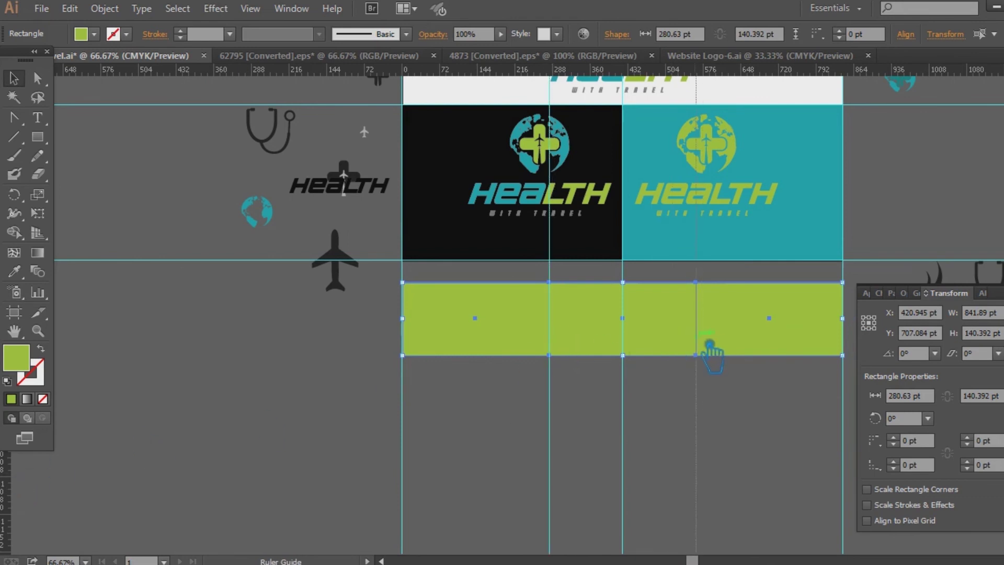
pyautogui.moveTo(702, 382); pyautogui.dragTo(529, 319)
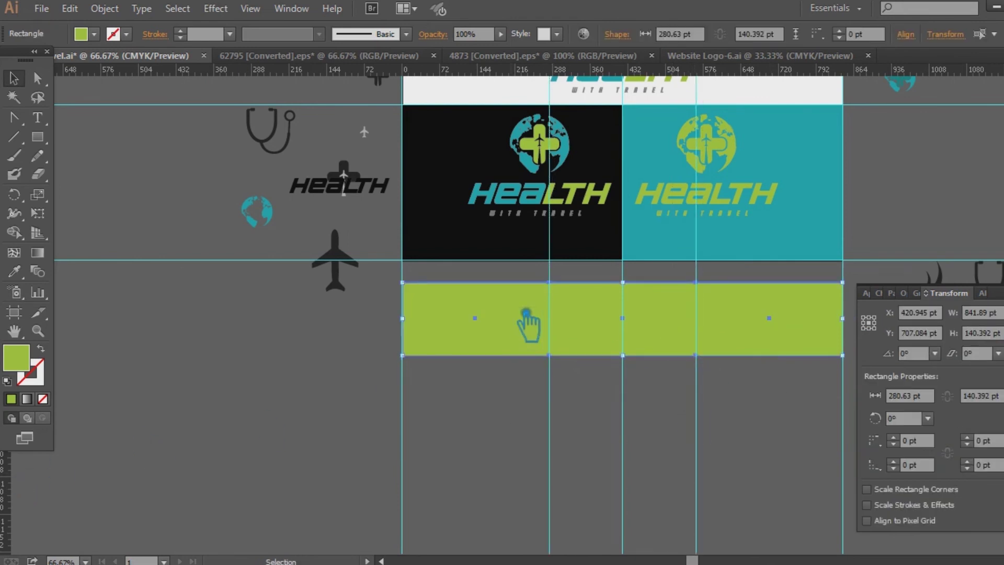
pyautogui.click(653, 264)
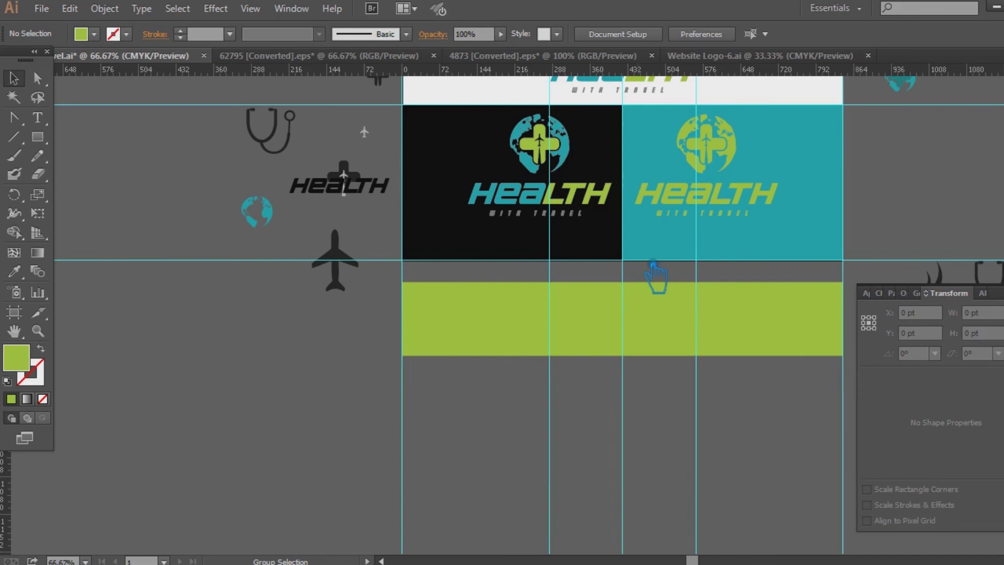
# - Unlock and remove the black and teal rectangles, and fit the three lime rectangles over the lower half of the artboard at 294.135 pt height
pyautogui.hotkey('ctrl', 'alt', '2')
pyautogui.hotkey('ctrl', 'x')
pyautogui.click(659, 313)
pyautogui.click(800, 330)
pyautogui.keyDown('shift'); pyautogui.click(502, 330); pyautogui.keyUp('shift')
pyautogui.moveTo(623, 283); pyautogui.dragTo(583, 105)
pyautogui.moveTo(622, 356); pyautogui.dragTo(609, 261)
pyautogui.hotkey('ctrl', 'z')
pyautogui.hotkey('ctrl', 'z')
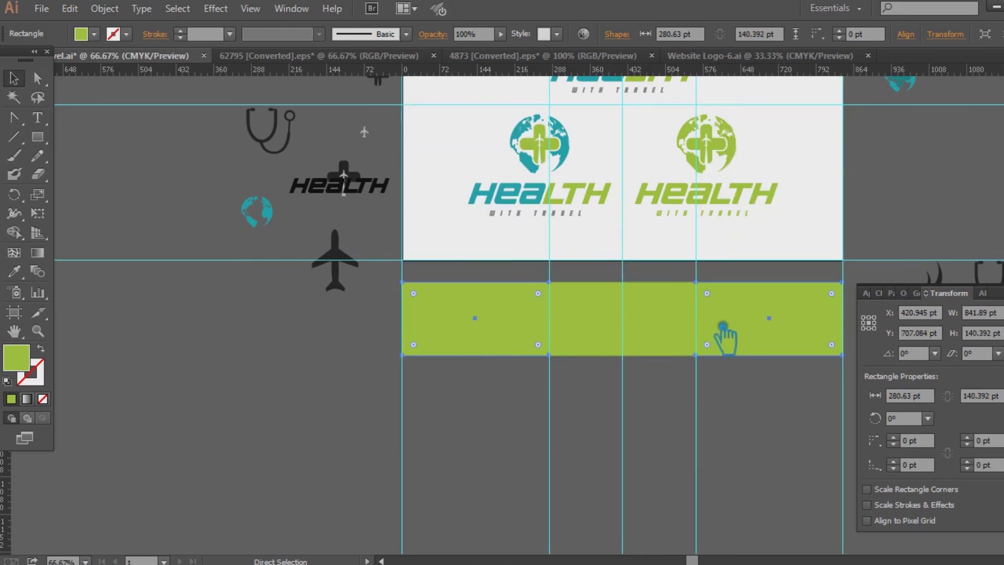
pyautogui.moveTo(508, 322); pyautogui.dragTo(630, 111)
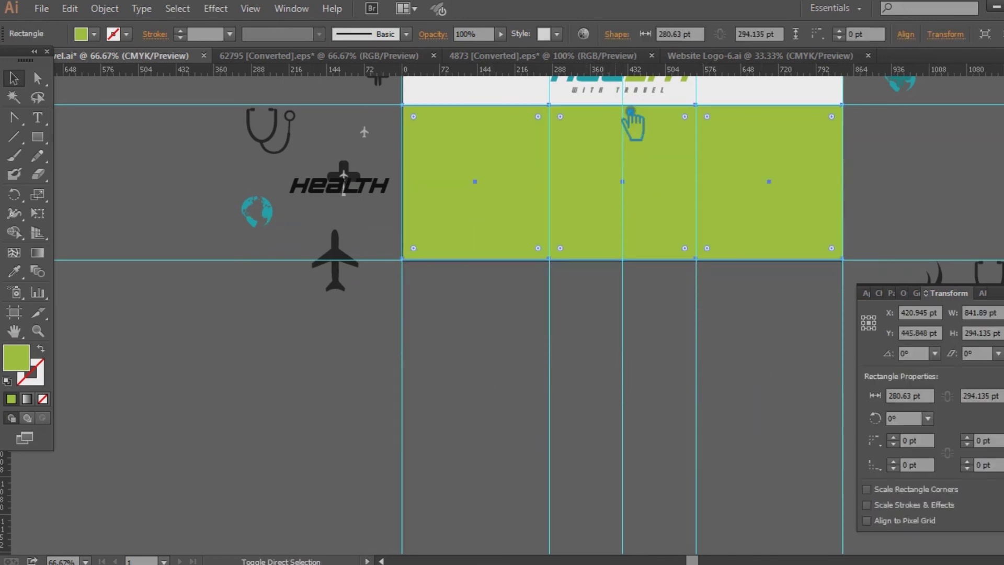
# - Put the three rectangles behind the logos and fill them with dark grey
pyautogui.click(202, 347)
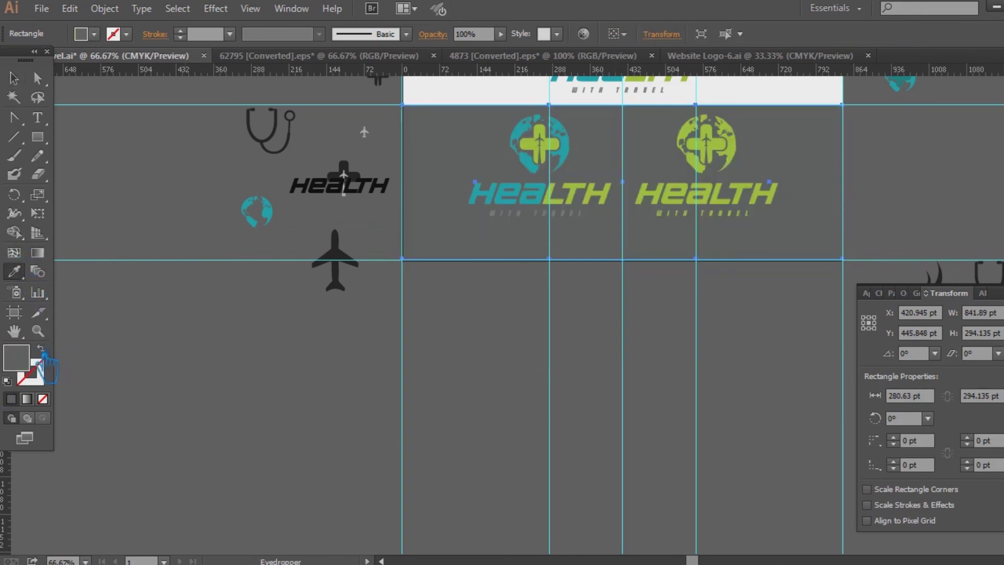
pyautogui.doubleClick(16, 358)
pyautogui.click(572, 268)
pyautogui.click(944, 121)
pyautogui.click(14, 79)
pyautogui.press('space')
pyautogui.moveTo(681, 396); pyautogui.dragTo(680, 399)
pyautogui.scroll(2, 680, 400)
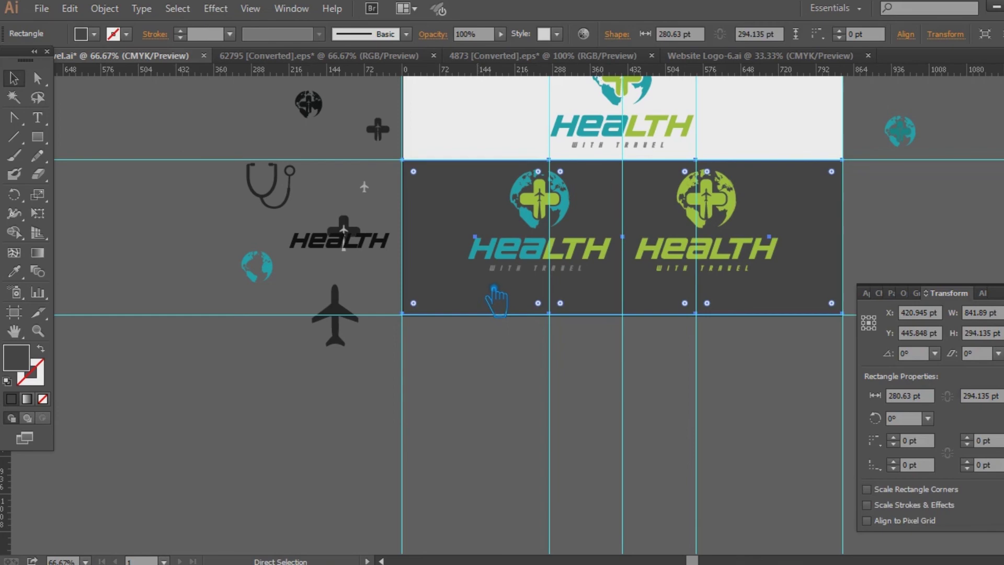
# - Fill the left rectangle with a near-black colour
pyautogui.click(460, 415)
pyautogui.press('a')
pyautogui.click(422, 242)
pyautogui.doubleClick(17, 358)
pyautogui.click(943, 121)
# - Fill the middle rectangle with the lime green sampled from the LTH letters
pyautogui.click(654, 361)
pyautogui.click(618, 293)
pyautogui.click(14, 272)
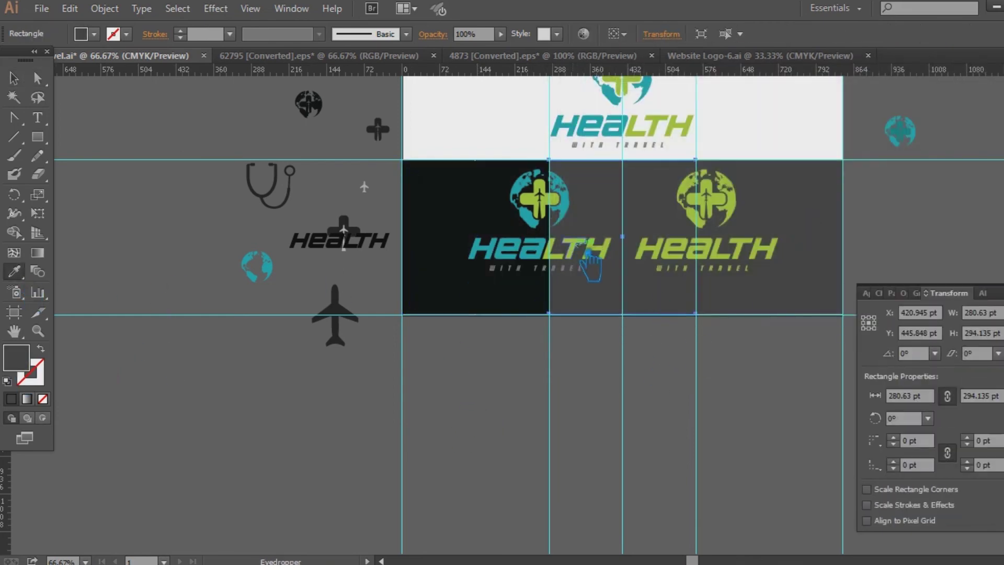
pyautogui.click(585, 253)
pyautogui.click(14, 78)
pyautogui.keyDown('shift'); pyautogui.click(450, 290); pyautogui.keyUp('shift')
pyautogui.keyDown('shift'); pyautogui.click(808, 299); pyautogui.keyUp('shift')
pyautogui.click(14, 272)
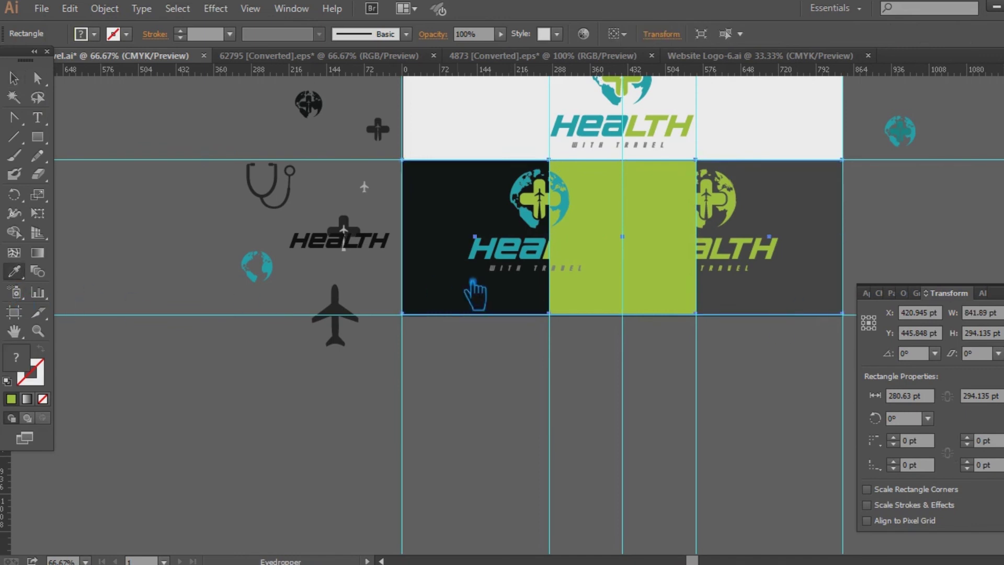
pyautogui.click(488, 250)
pyautogui.hotkey('ctrl', 'z')
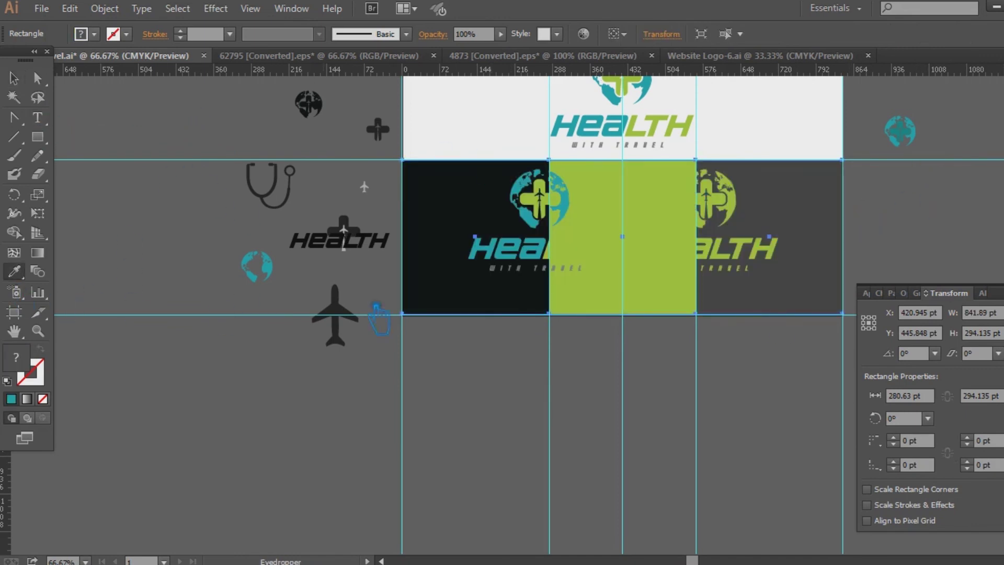
pyautogui.click(503, 251)
pyautogui.click(14, 78)
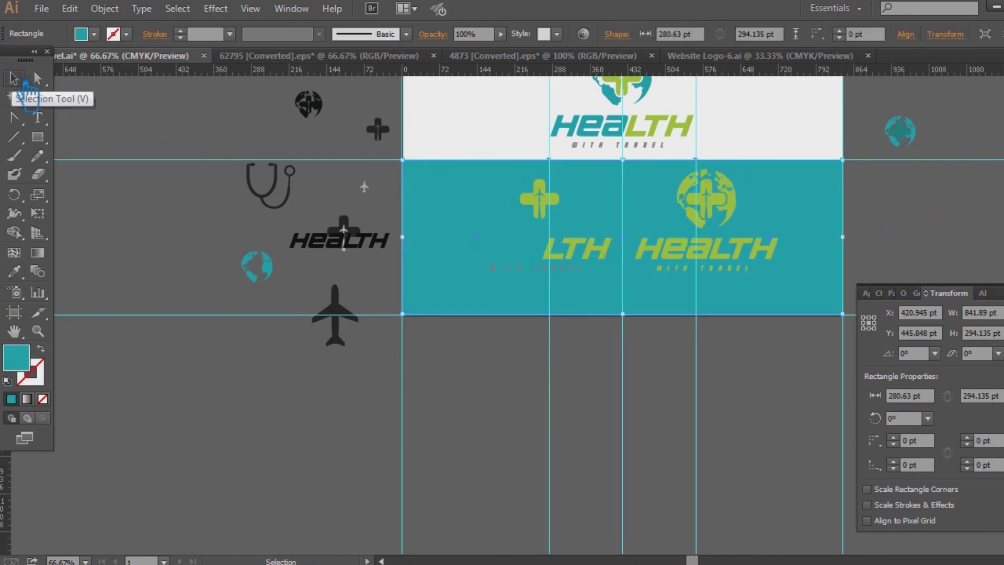
pyautogui.press('Delete')
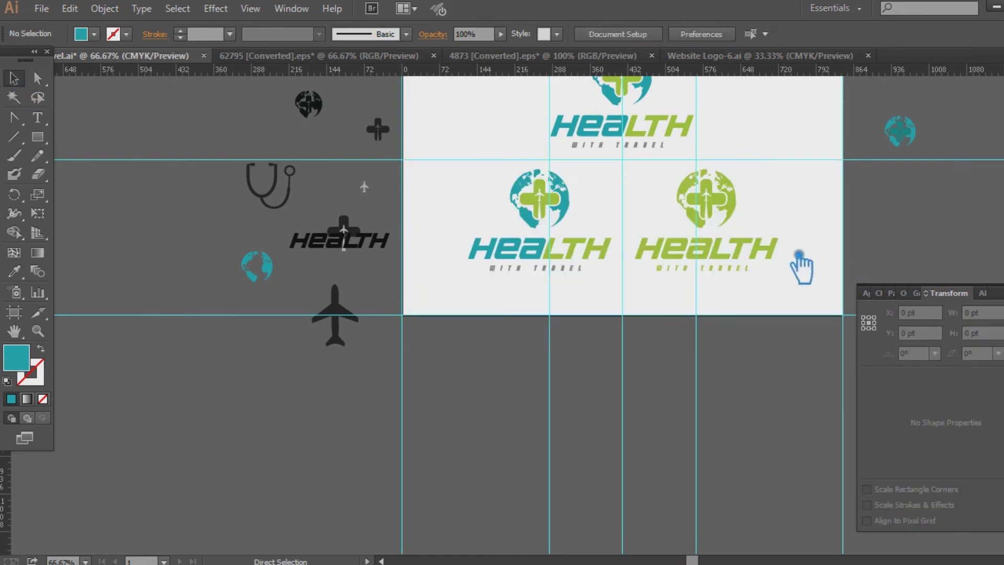
pyautogui.hotkey('ctrl', 'z')
pyautogui.hotkey('ctrl', 'z')
pyautogui.rightClick(799, 252)
pyautogui.click(810, 339)
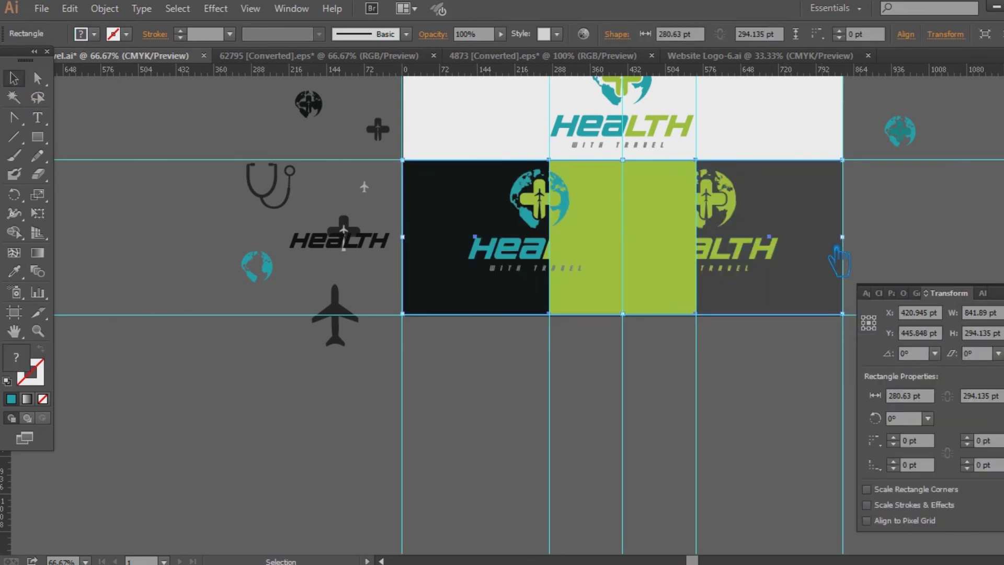
pyautogui.click(14, 272)
pyautogui.click(505, 255)
pyautogui.hotkey('ctrl', 'z')
# - Delete the two outer rectangles and copy the lime middle rectangle into the left third
pyautogui.click(14, 79)
pyautogui.press('Delete')
pyautogui.moveTo(628, 290); pyautogui.dragTo(484, 287)
pyautogui.click(450, 338)
# - Fill the left rectangle with very dark grey and copy it into the right third
pyautogui.click(417, 308)
pyautogui.doubleClick(19, 358)
pyautogui.click(572, 287)
pyautogui.click(941, 122)
pyautogui.press('a')
pyautogui.moveTo(450, 253); pyautogui.dragTo(743, 253)
pyautogui.click(674, 382)
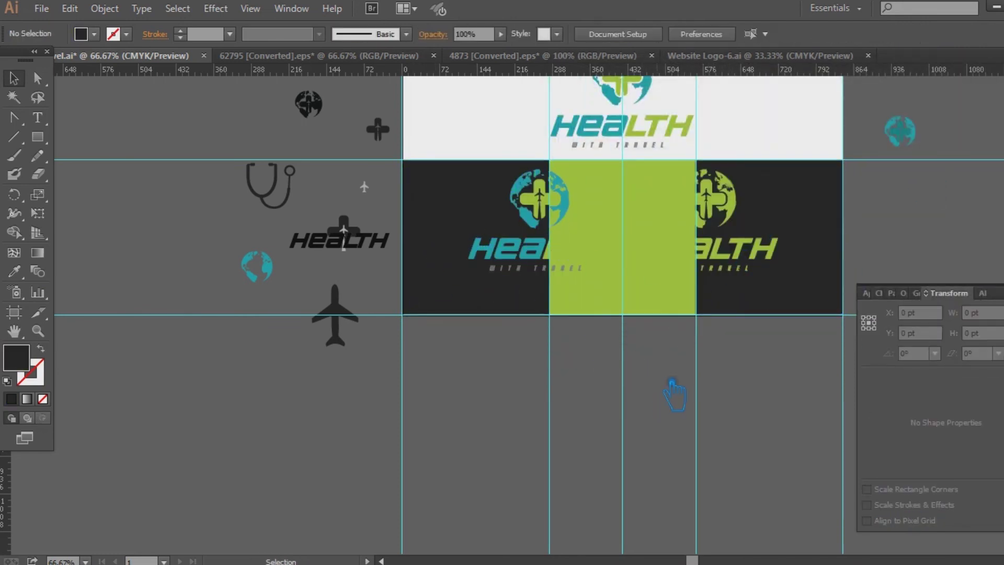
# - Scale both lower logos down together to 382.182 × 125.796 pt overall and centre them on the middle and right rectangles
pyautogui.click(747, 249)
pyautogui.keyDown('shift'); pyautogui.click(540, 257); pyautogui.keyUp('shift')
pyautogui.moveTo(778, 170); pyautogui.dragTo(753, 197)
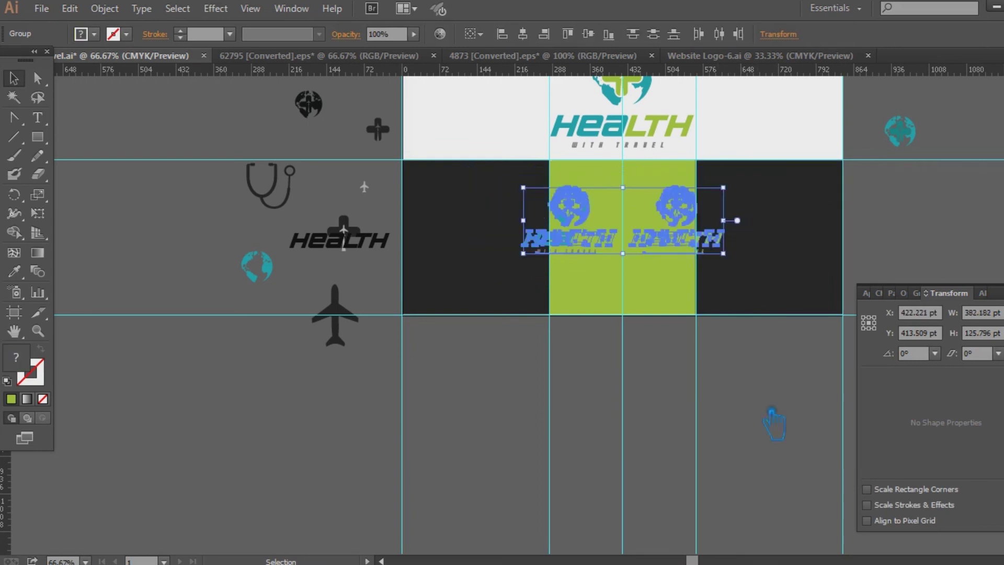
pyautogui.click(769, 362)
pyautogui.moveTo(714, 242); pyautogui.dragTo(808, 257)
pyautogui.moveTo(582, 264); pyautogui.dragTo(634, 262)
# - Fill the left rectangle with the teal sampled from the HEALTH lettering
pyautogui.click(783, 289)
pyautogui.click(14, 272)
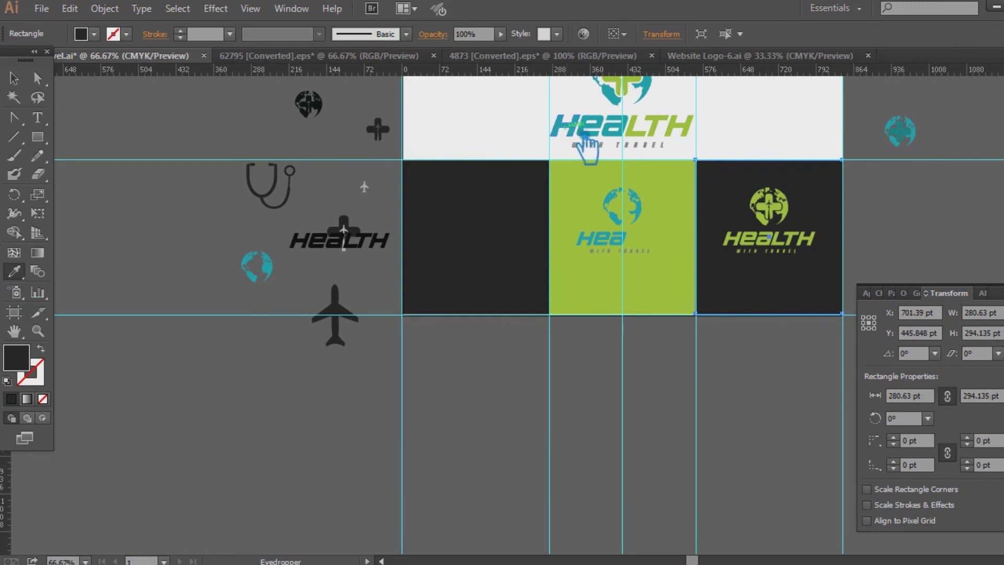
pyautogui.keyDown('ctrl'); pyautogui.click(471, 235); pyautogui.keyUp('ctrl')
pyautogui.click(615, 137)
pyautogui.click(14, 78)
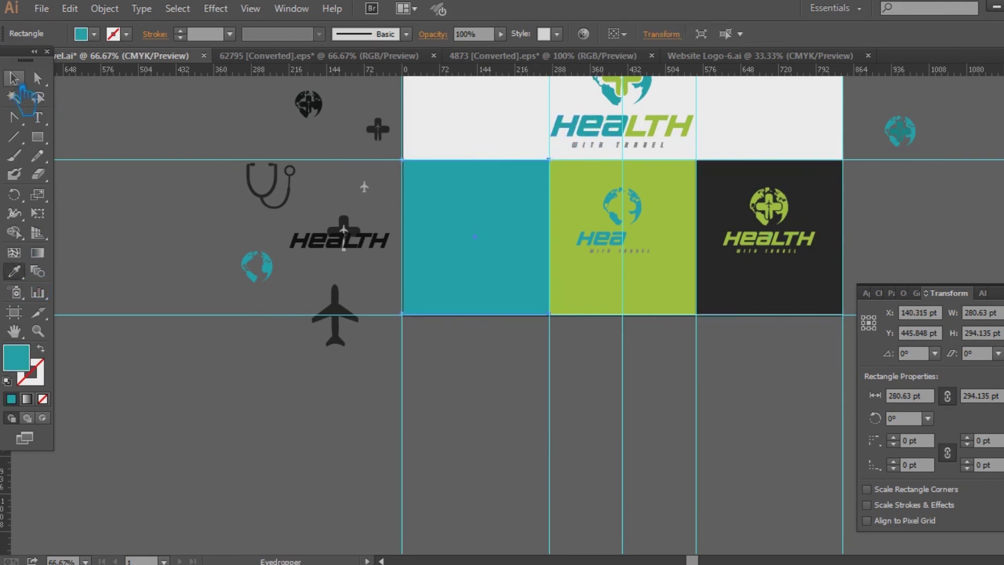
# - Darken the fill of the right rectangle to near-black
pyautogui.click(764, 302)
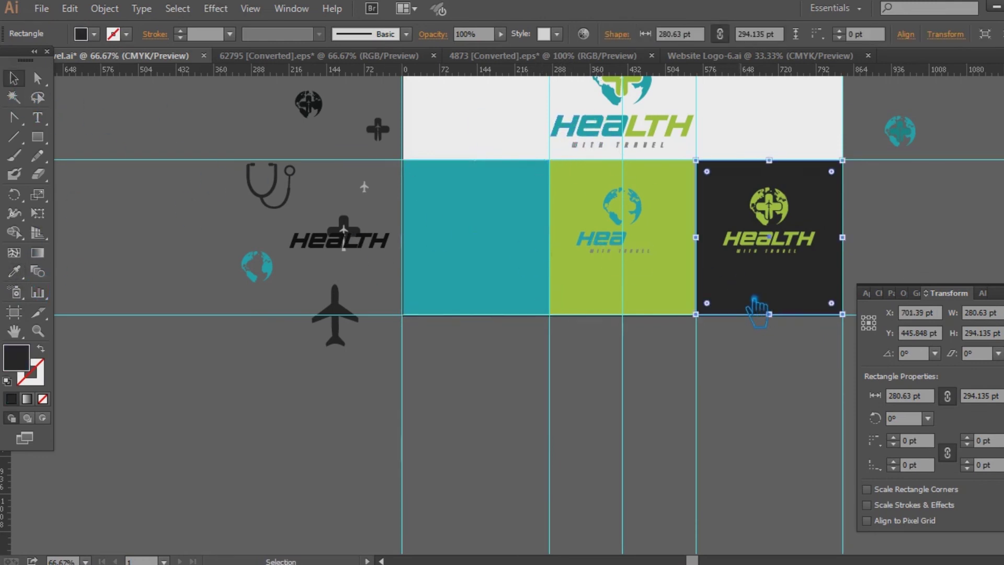
pyautogui.doubleClick(16, 358)
pyautogui.click(943, 118)
pyautogui.moveTo(916, 257); pyautogui.dragTo(793, 314)
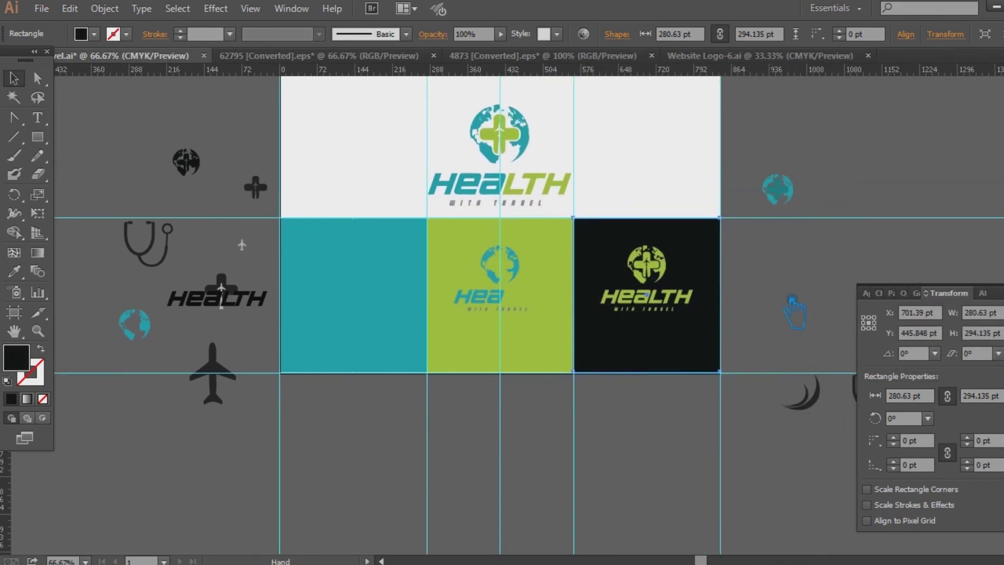
pyautogui.click(795, 286)
# - Recolour the logo on the lime rectangle with the light colour sampled from the artboard background
pyautogui.click(563, 322)
pyautogui.click(509, 307)
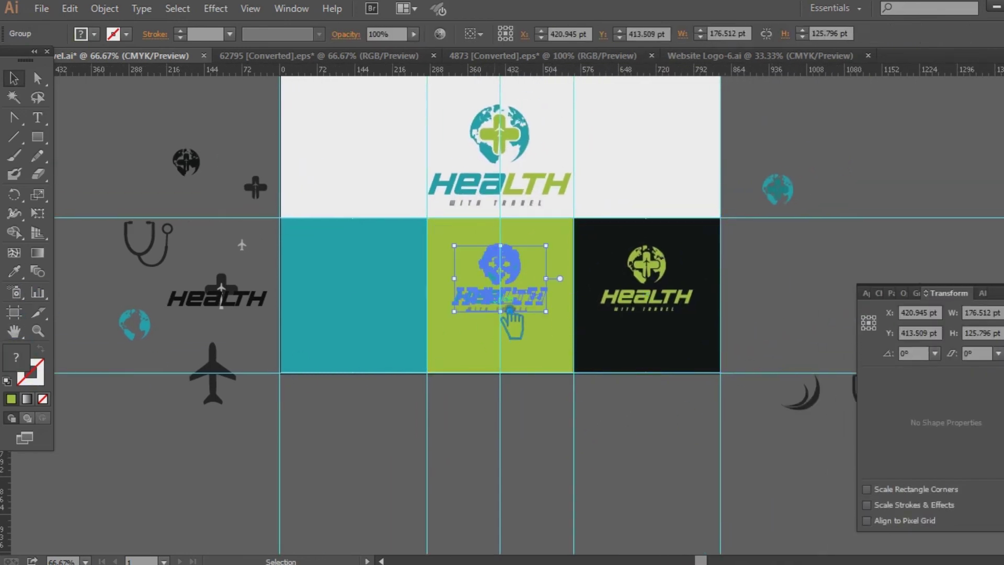
pyautogui.click(16, 272)
pyautogui.click(341, 148)
pyautogui.click(15, 79)
pyautogui.click(150, 155)
# - Copy the light logo from the lime rectangle onto the teal one, centred horizontally
pyautogui.click(396, 310)
pyautogui.keyDown('shift'); pyautogui.click(513, 352); pyautogui.keyUp('shift')
pyautogui.keyDown('shift'); pyautogui.click(658, 354); pyautogui.keyUp('shift')
pyautogui.moveTo(529, 309); pyautogui.dragTo(384, 315)
pyautogui.click(425, 466)
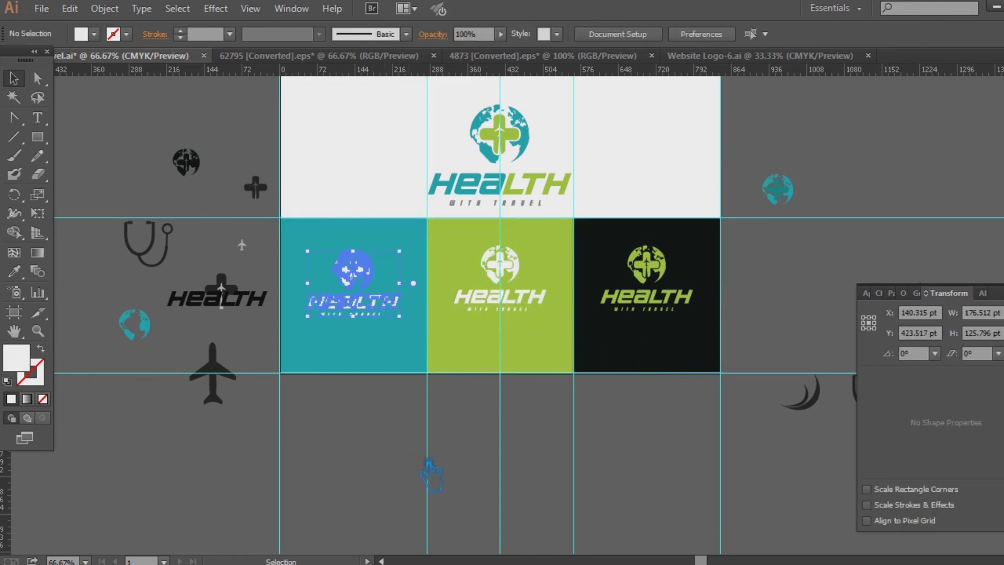
pyautogui.moveTo(578, 405); pyautogui.dragTo(625, 439)
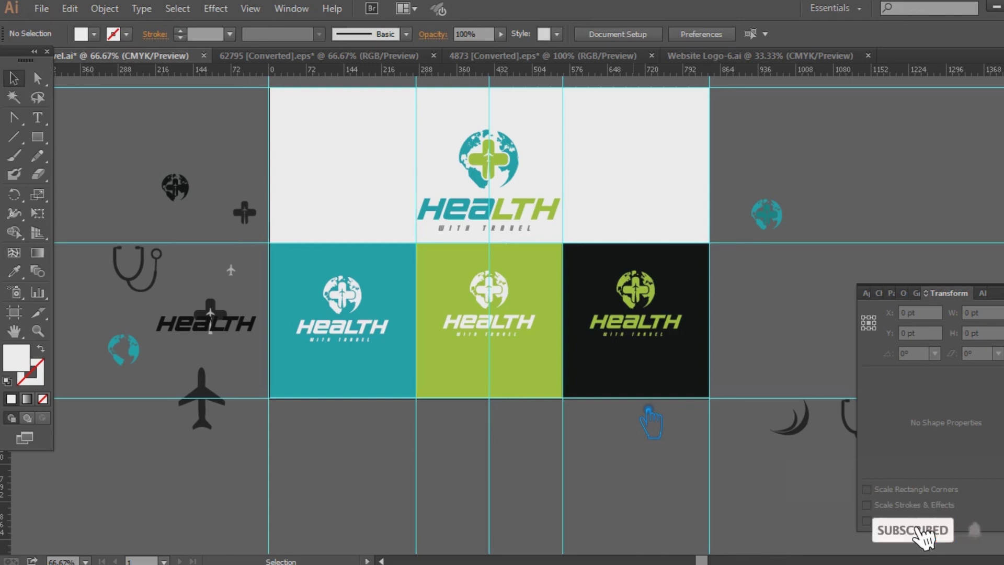
# - Enlarge the three tile logos together to about 203 pt wide each and recentre the light logo on the lime tile
pyautogui.click(390, 340)
pyautogui.keyDown('shift'); pyautogui.click(489, 314); pyautogui.keyUp('shift')
pyautogui.keyDown('shift'); pyautogui.click(636, 314); pyautogui.keyUp('shift')
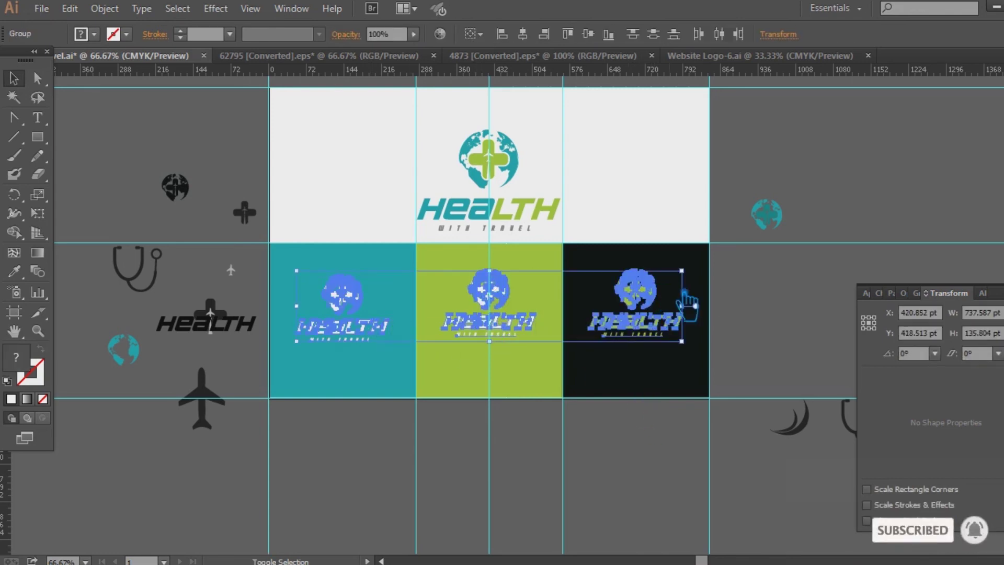
pyautogui.click(727, 260)
pyautogui.moveTo(324, 333); pyautogui.dragTo(502, 341)
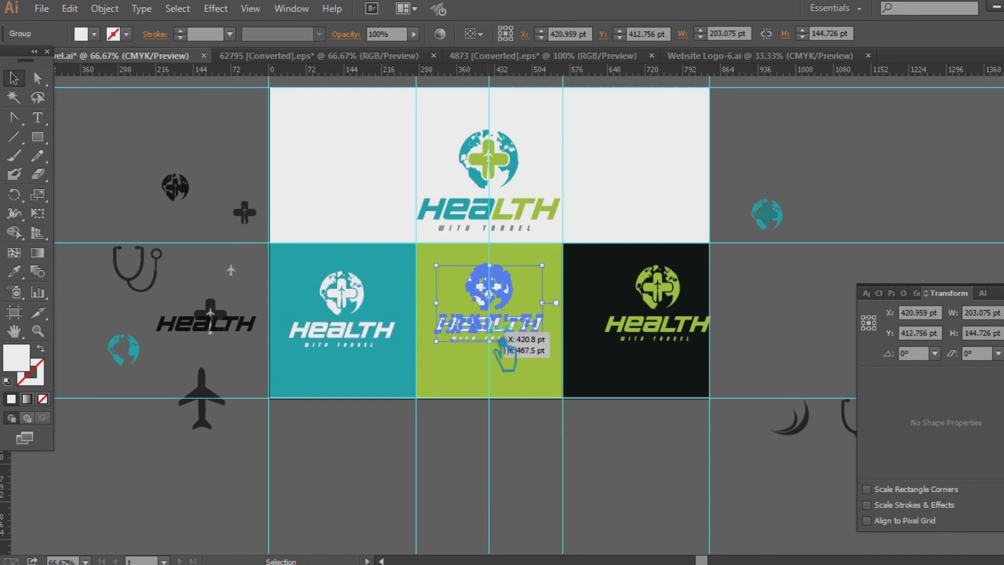
# - Shift the lime-coloured logo horizontally to the centre of the black tile
pyautogui.click(693, 331)
pyautogui.hotkey('shift', 'Left')
pyautogui.hotkey('shift', 'Left')
pyautogui.hotkey('shift', 'Left')
pyautogui.hotkey('shift', 'Left')
pyautogui.press('Left')
pyautogui.press('Left')
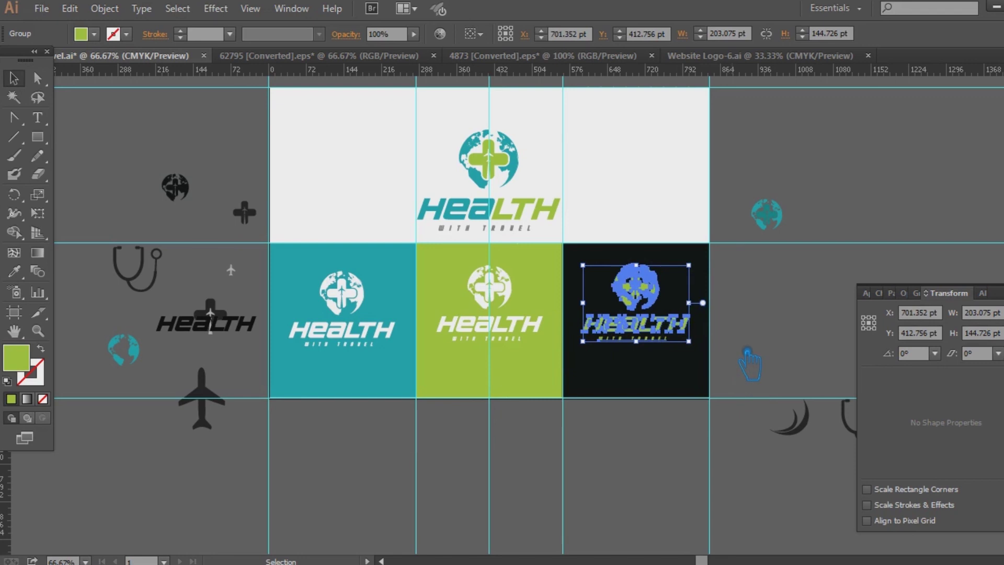
pyautogui.click(748, 352)
# - Raise the main logo within the white area and scale it up proportionally from its centre to about 328 pt wide
pyautogui.moveTo(491, 215); pyautogui.dragTo(492, 202)
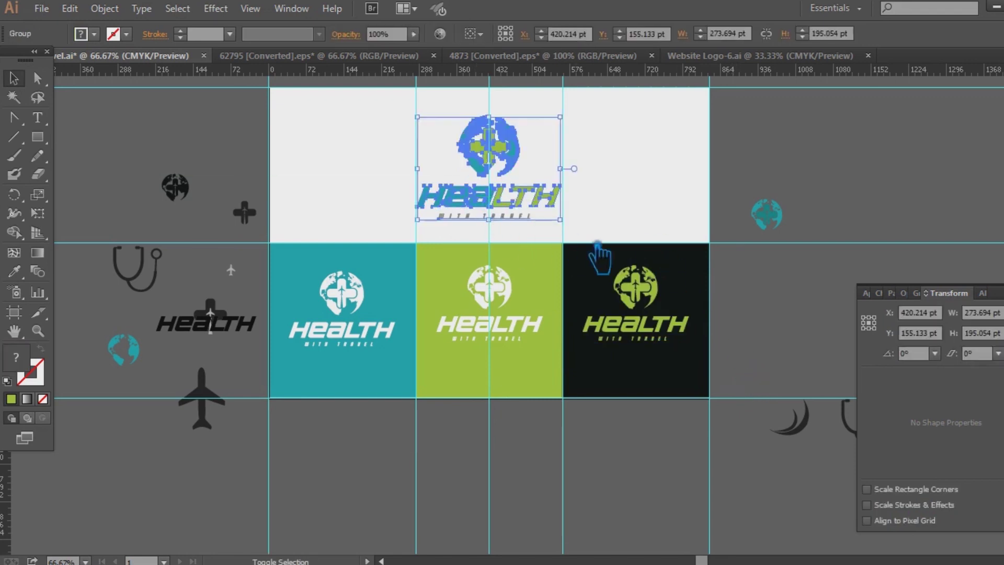
pyautogui.moveTo(577, 121); pyautogui.dragTo(576, 102)
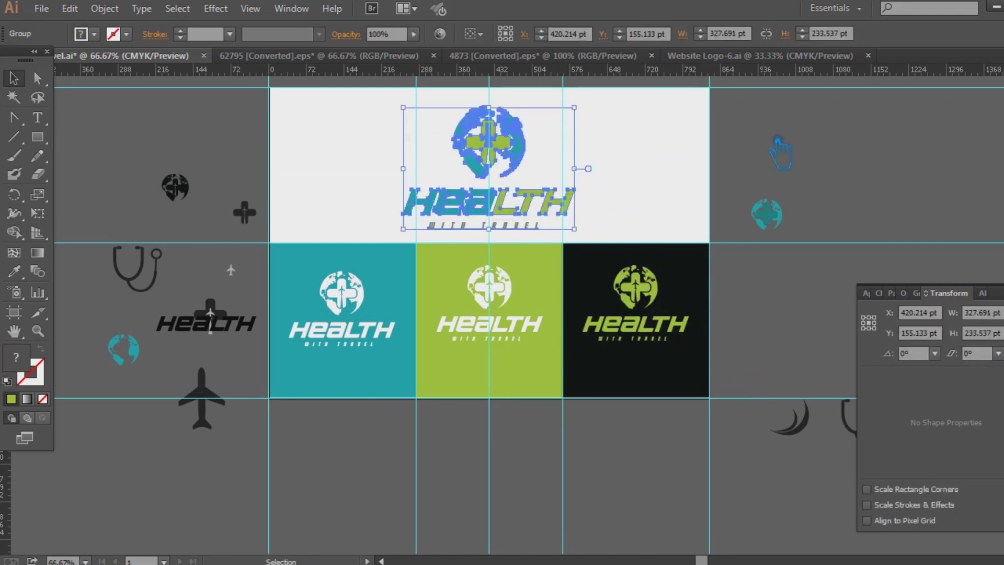
pyautogui.click(683, 381)
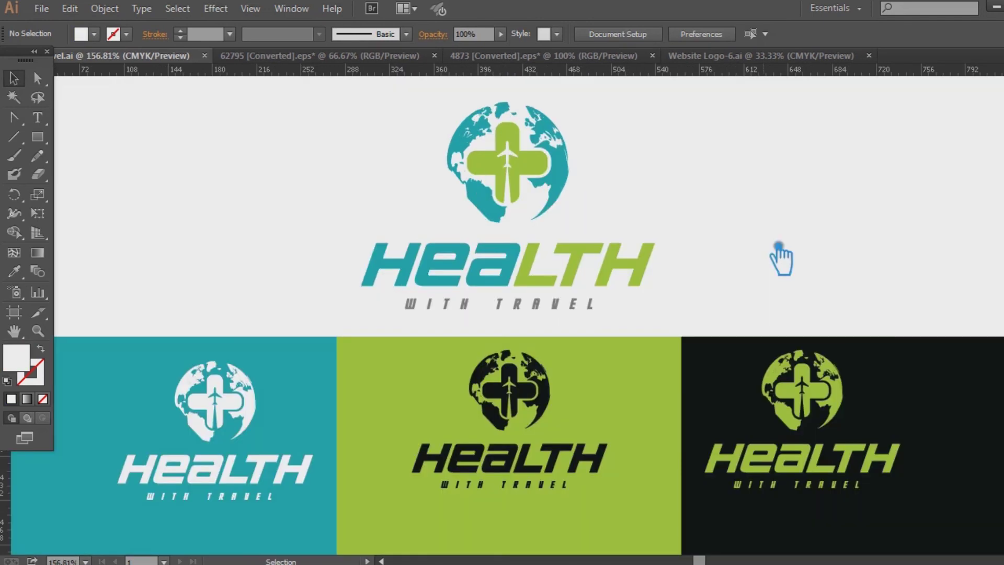